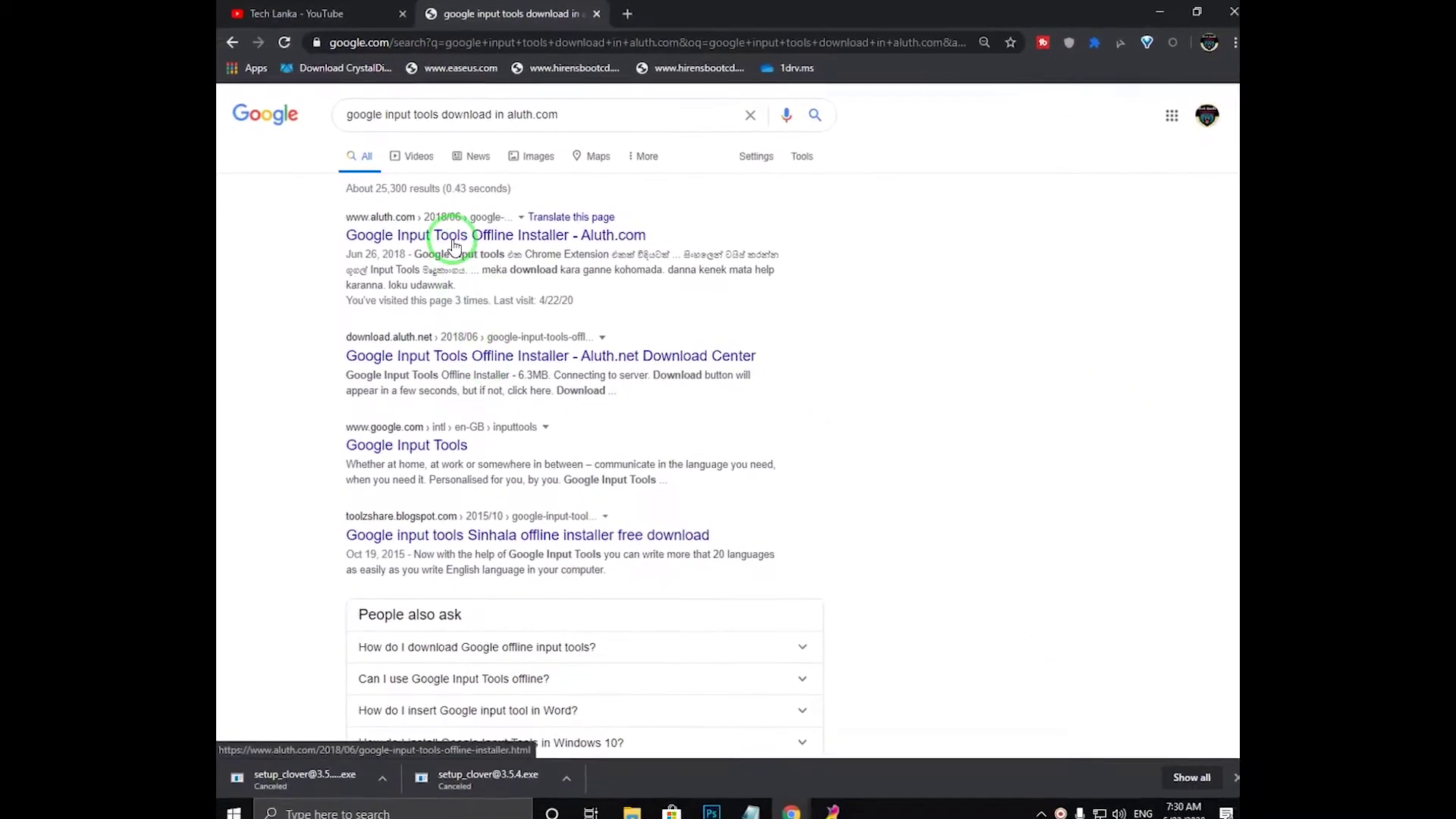
Open the Aluth.com article on the Google Input Tools Offline Installer and follow its download link
{"action": "left_click", "coordinate": [454, 247]}
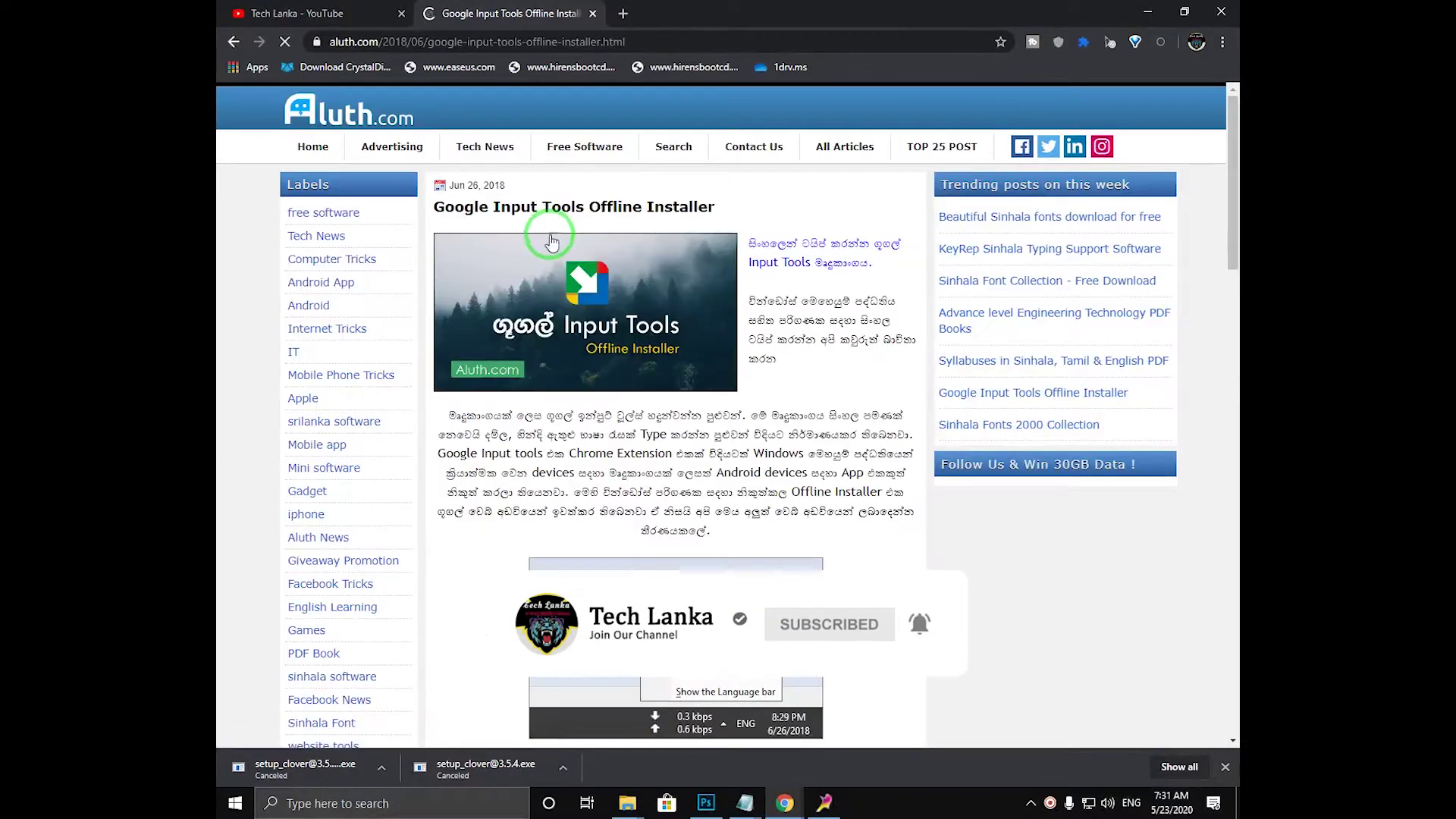
{"action": "scroll", "coordinate": [789, 528], "scroll_direction": "down", "scroll_amount": 4}
{"action": "left_click", "coordinate": [789, 528]}
{"action": "scroll", "coordinate": [667, 417], "scroll_direction": "down", "scroll_amount": 5}
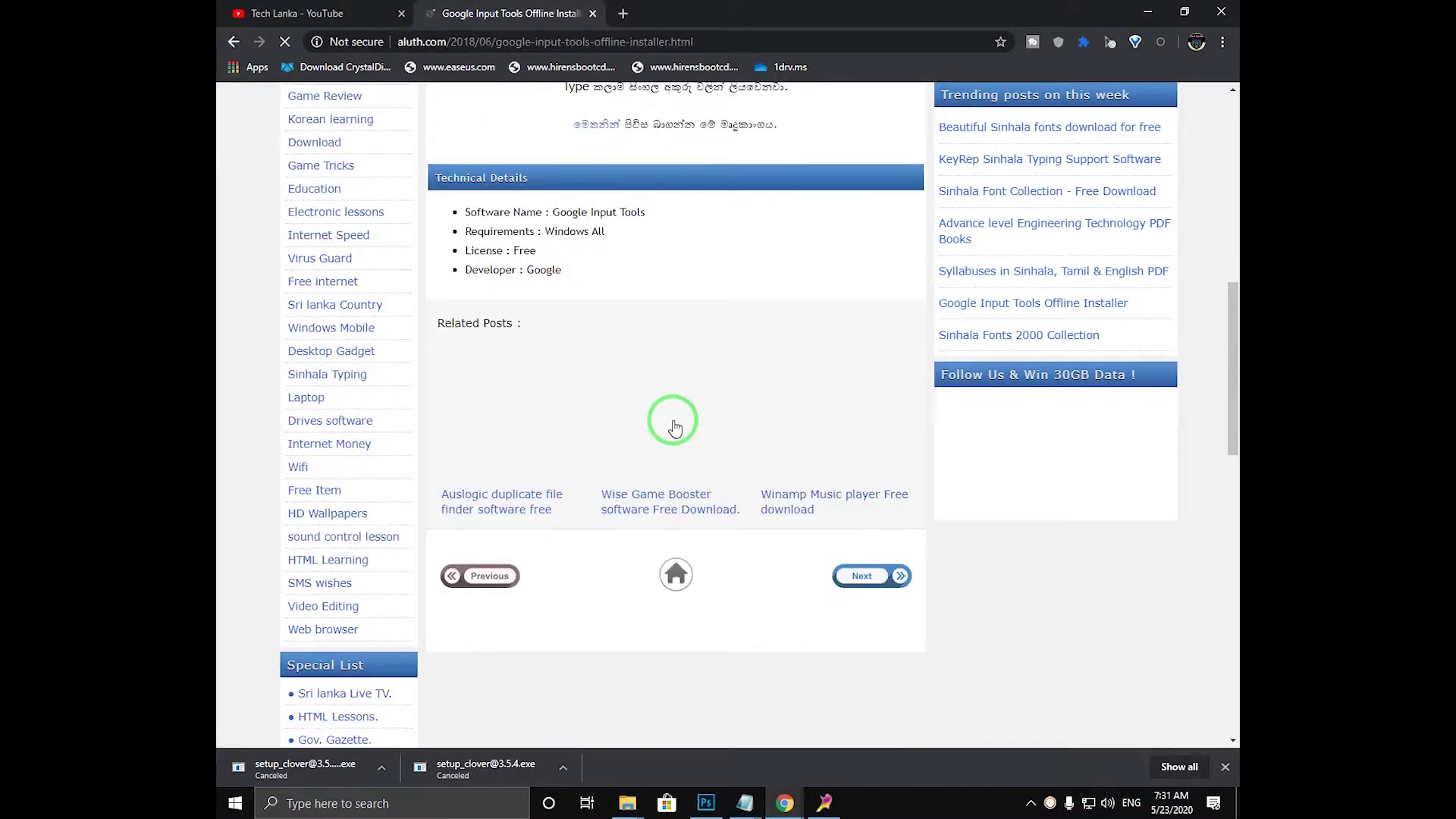
{"action": "scroll", "coordinate": [670, 419], "scroll_direction": "up", "scroll_amount": 2}
{"action": "scroll", "coordinate": [673, 423], "scroll_direction": "up", "scroll_amount": 8}
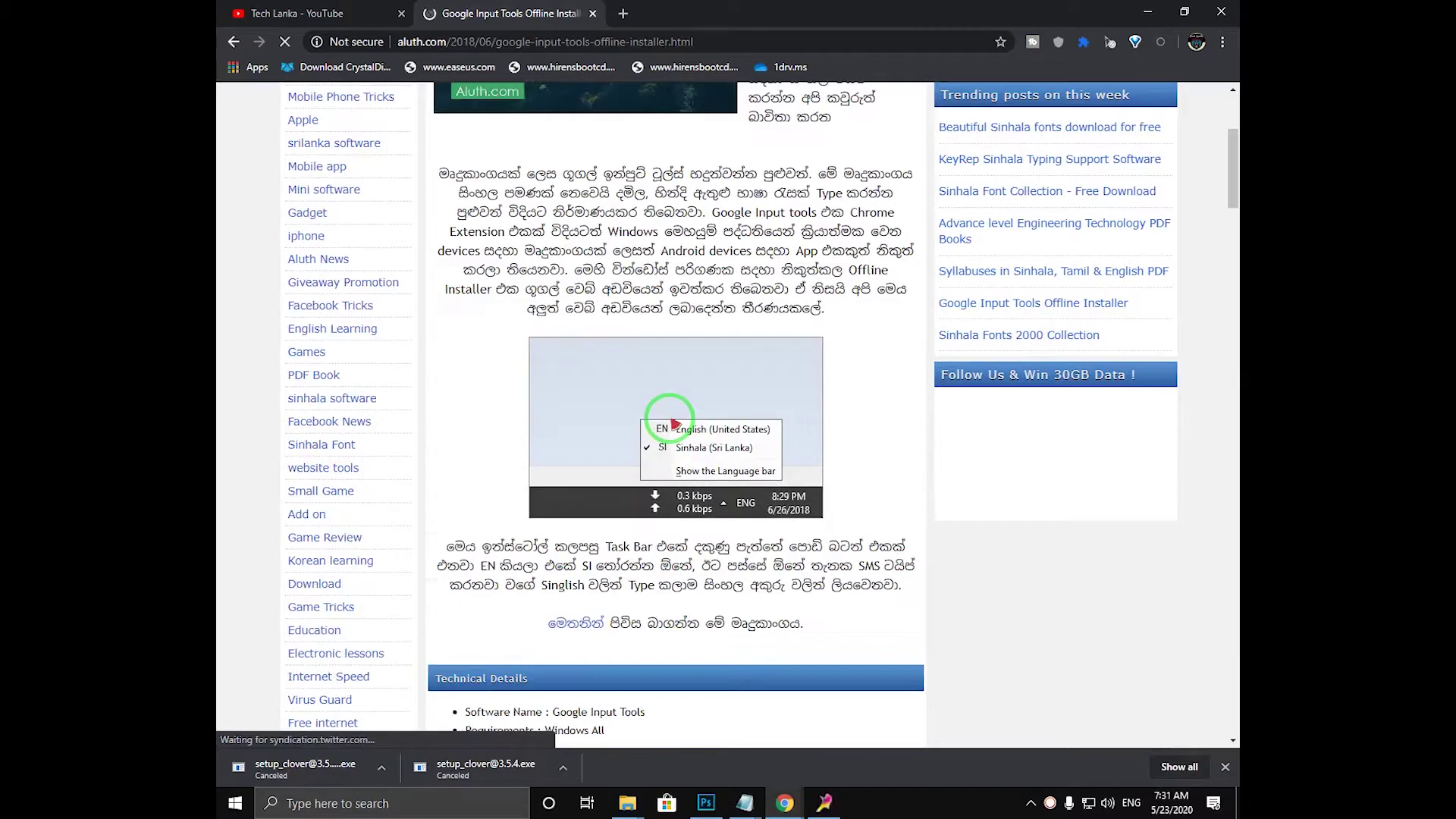
{"action": "scroll", "coordinate": [672, 417], "scroll_direction": "down", "scroll_amount": 4}
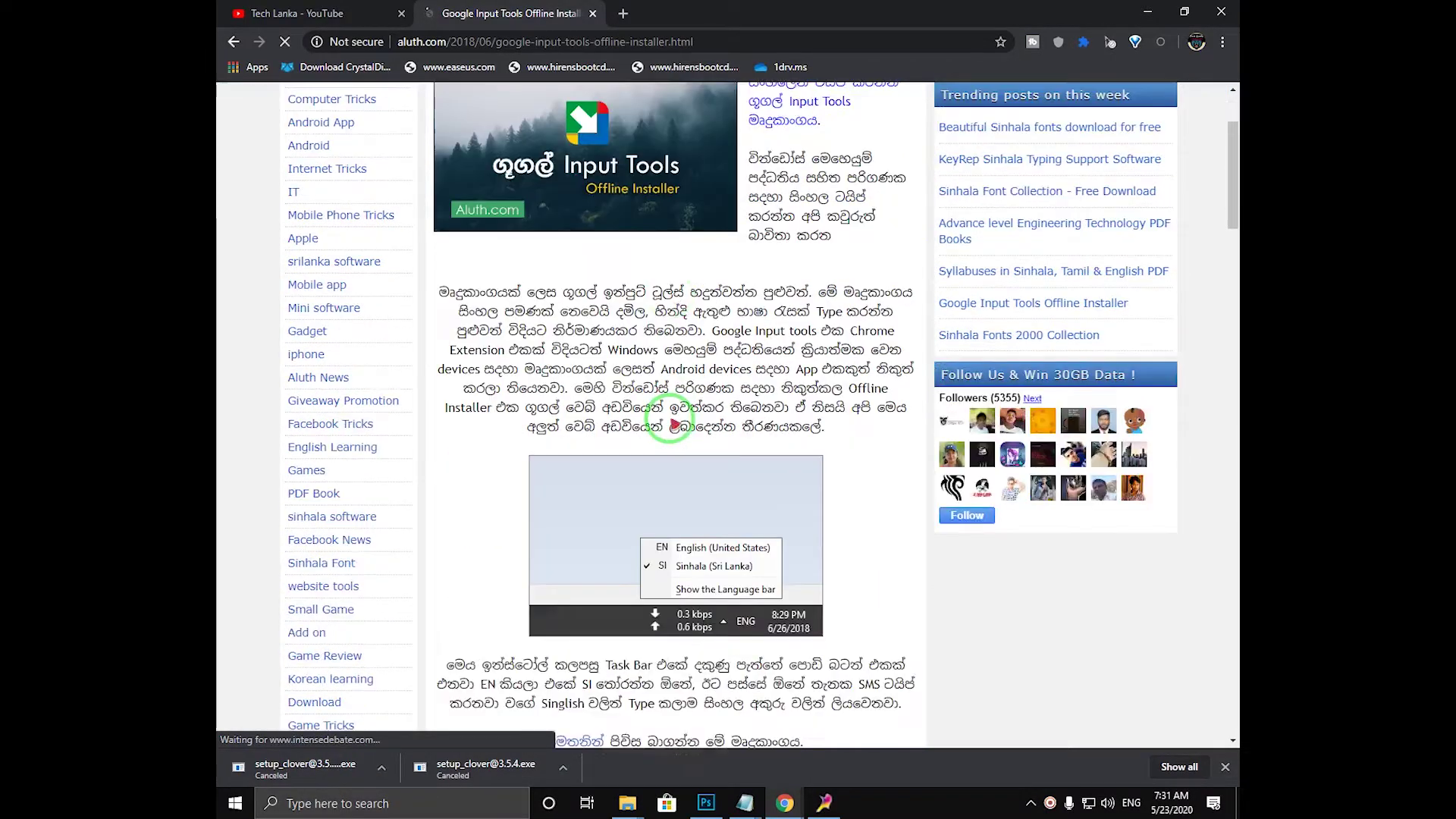
{"action": "left_click", "coordinate": [579, 584]}
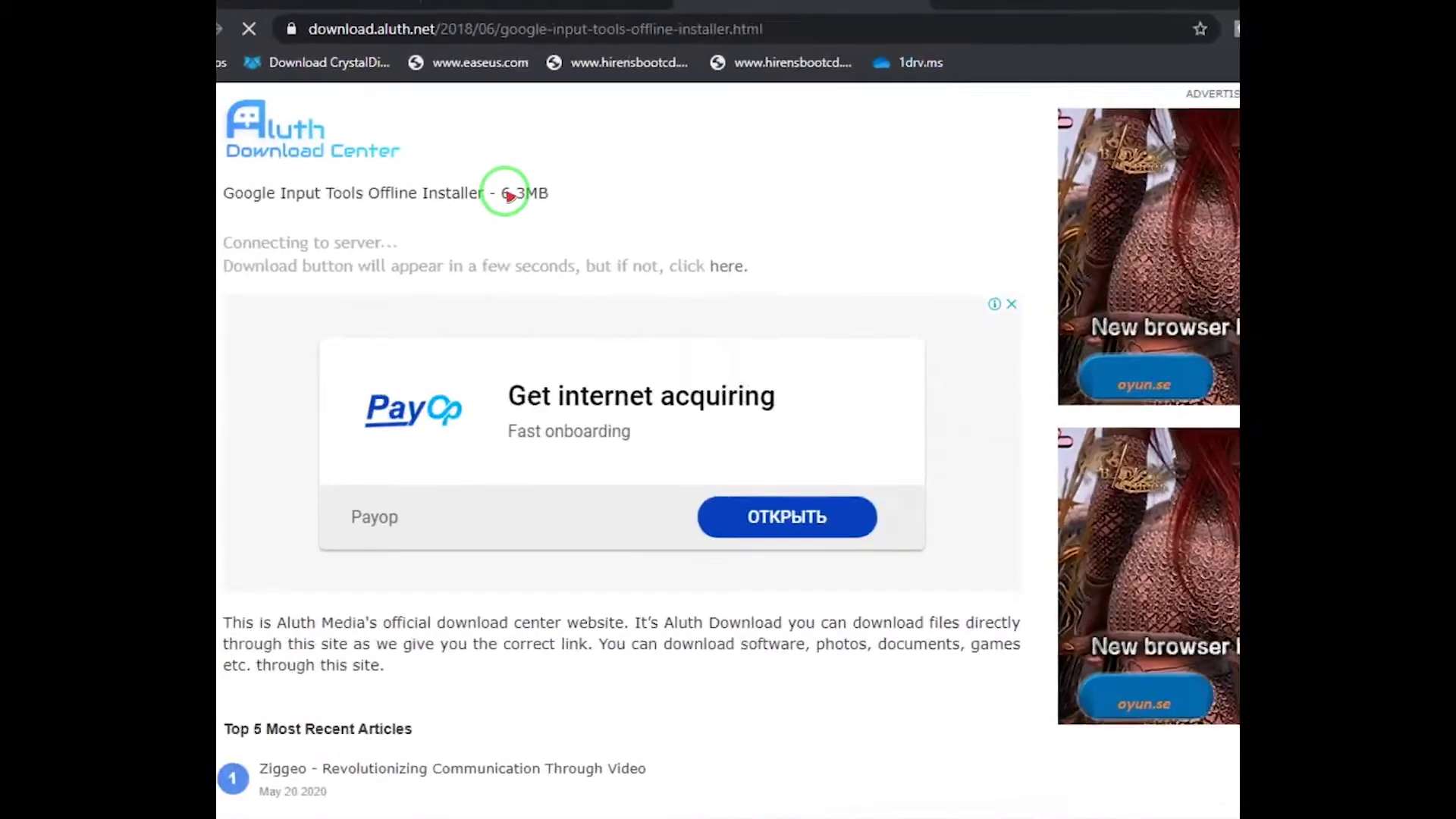
Dismiss the banner ad on the Aluth Download Center page and download the Google Input Tools zip file
{"action": "left_click", "coordinate": [1011, 305]}
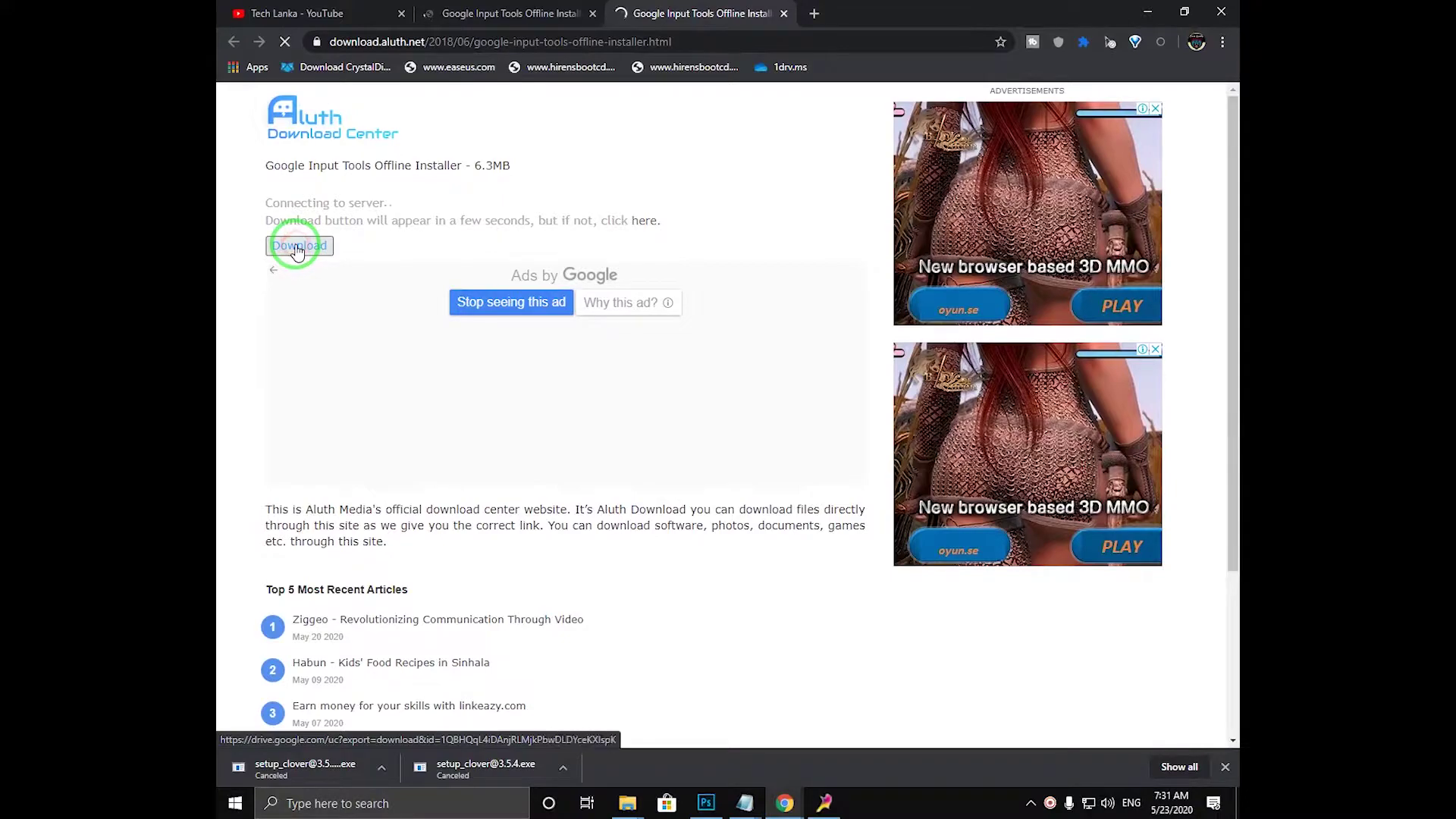
{"action": "left_click", "coordinate": [298, 250]}
{"action": "left_click", "coordinate": [326, 253]}
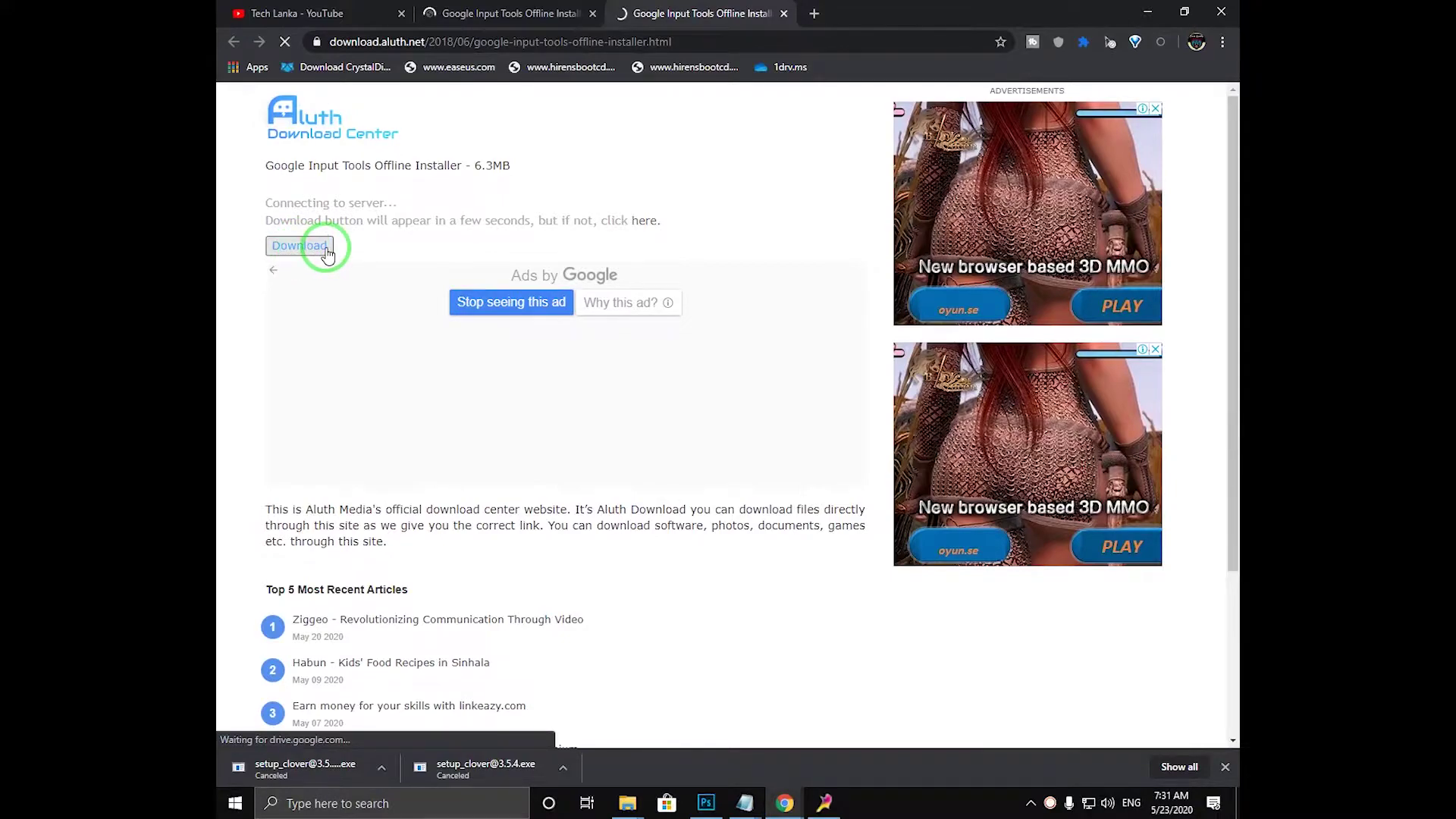
{"action": "left_click", "coordinate": [320, 760]}
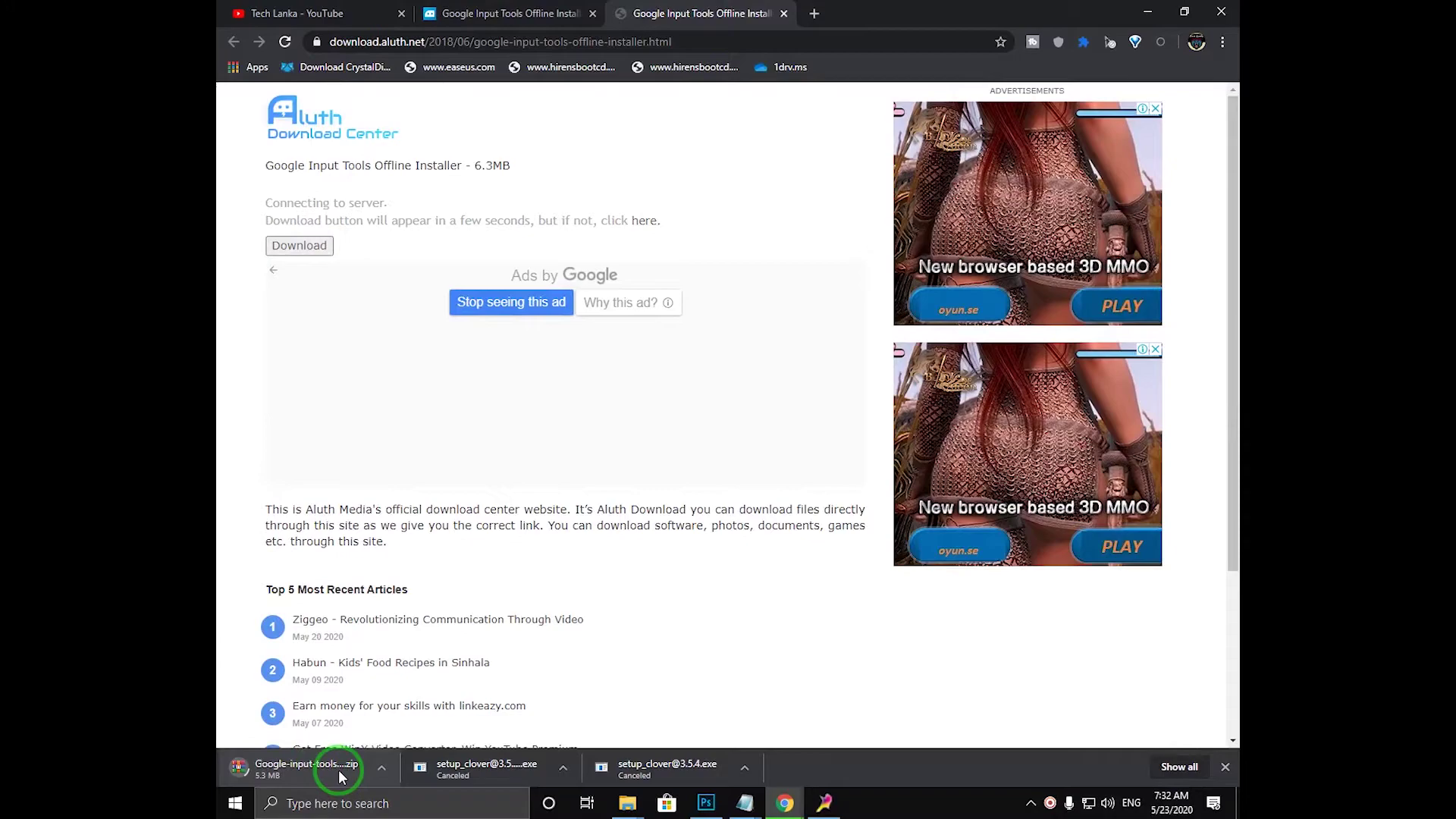
Show the downloaded Google Input Tools zip in its Downloads folder
{"action": "left_click", "coordinate": [388, 770]}
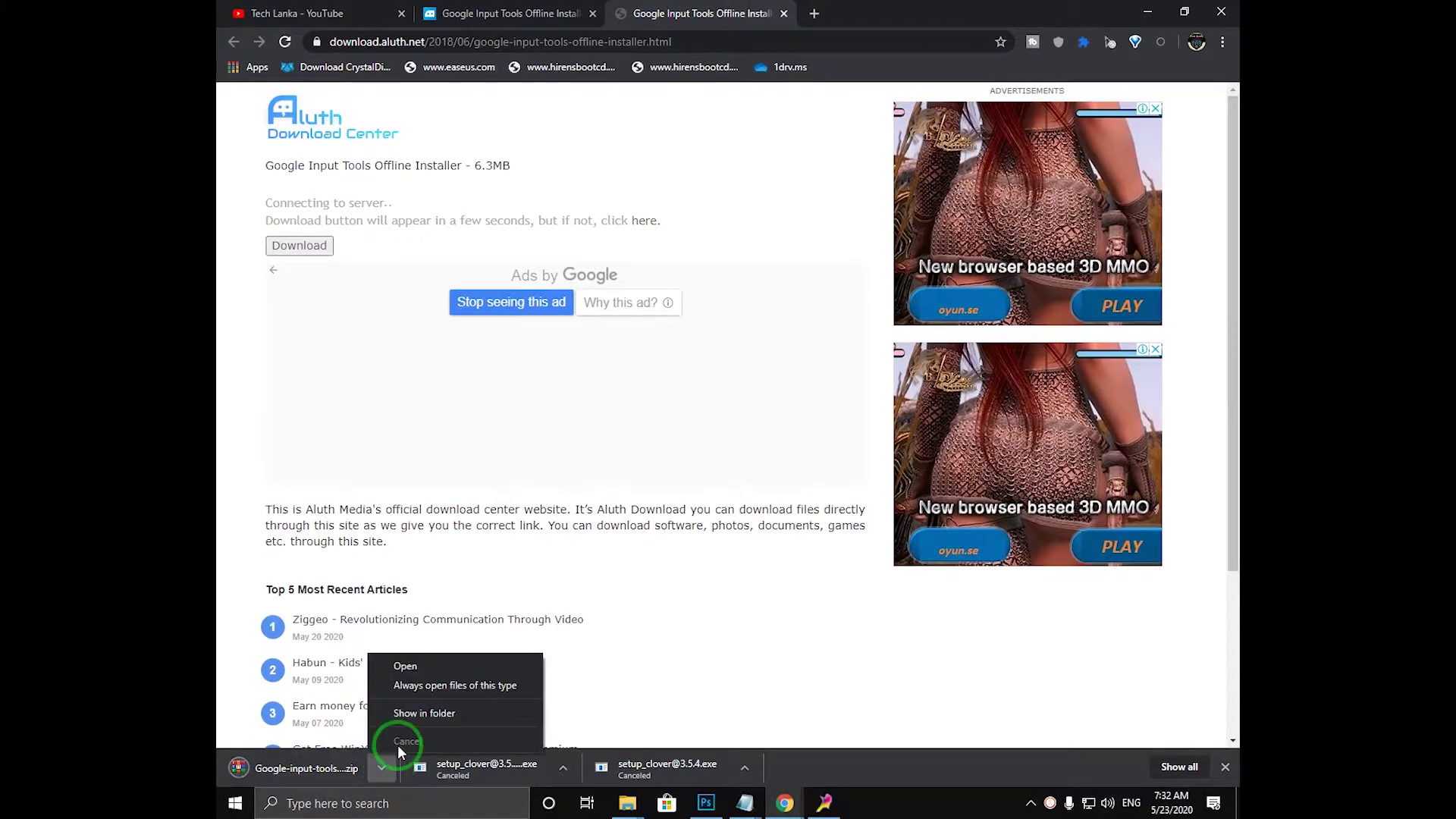
{"action": "left_click", "coordinate": [395, 716]}
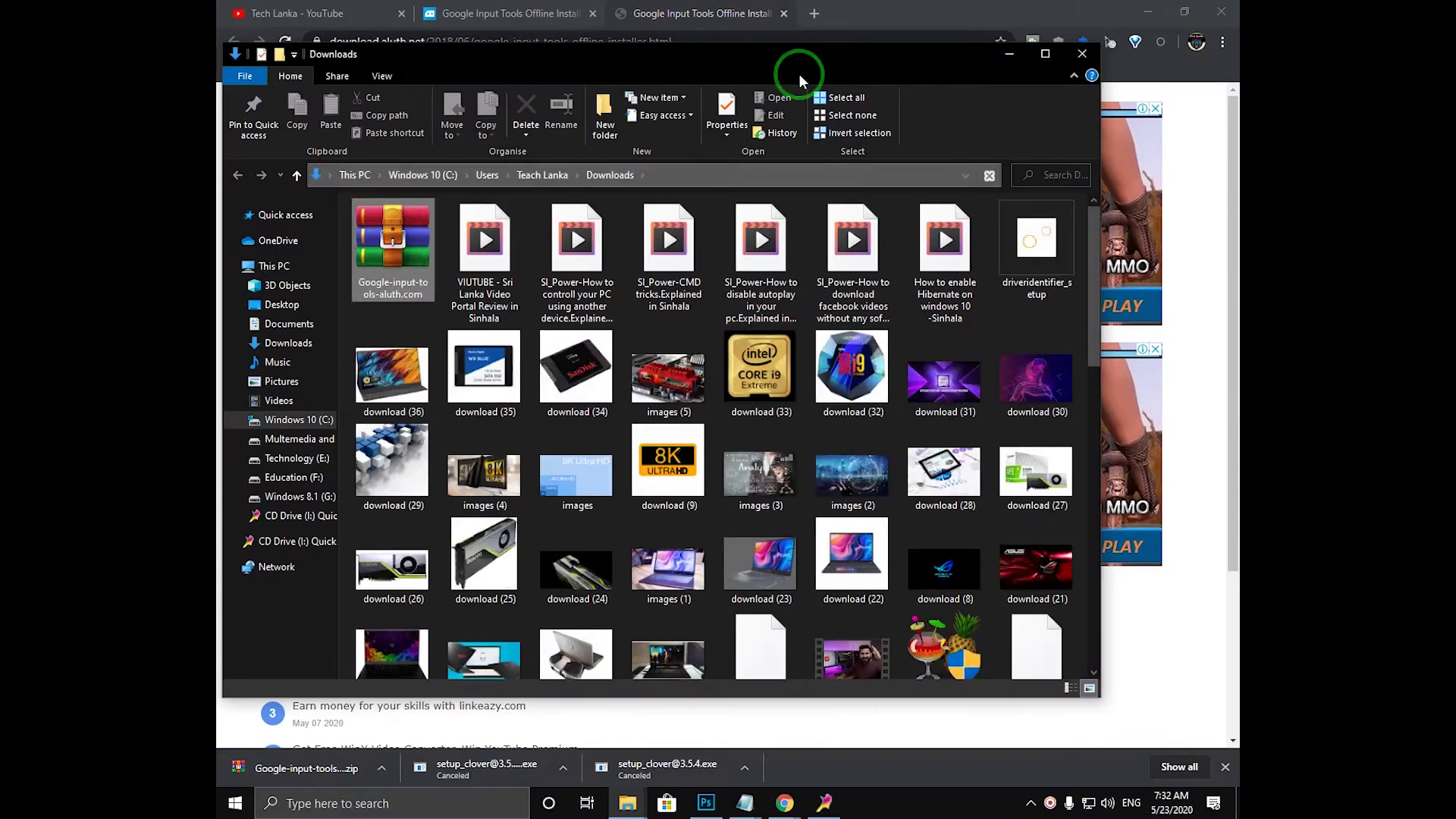
{"action": "left_click_drag", "start_coordinate": [799, 68], "coordinate": [863, 50]}
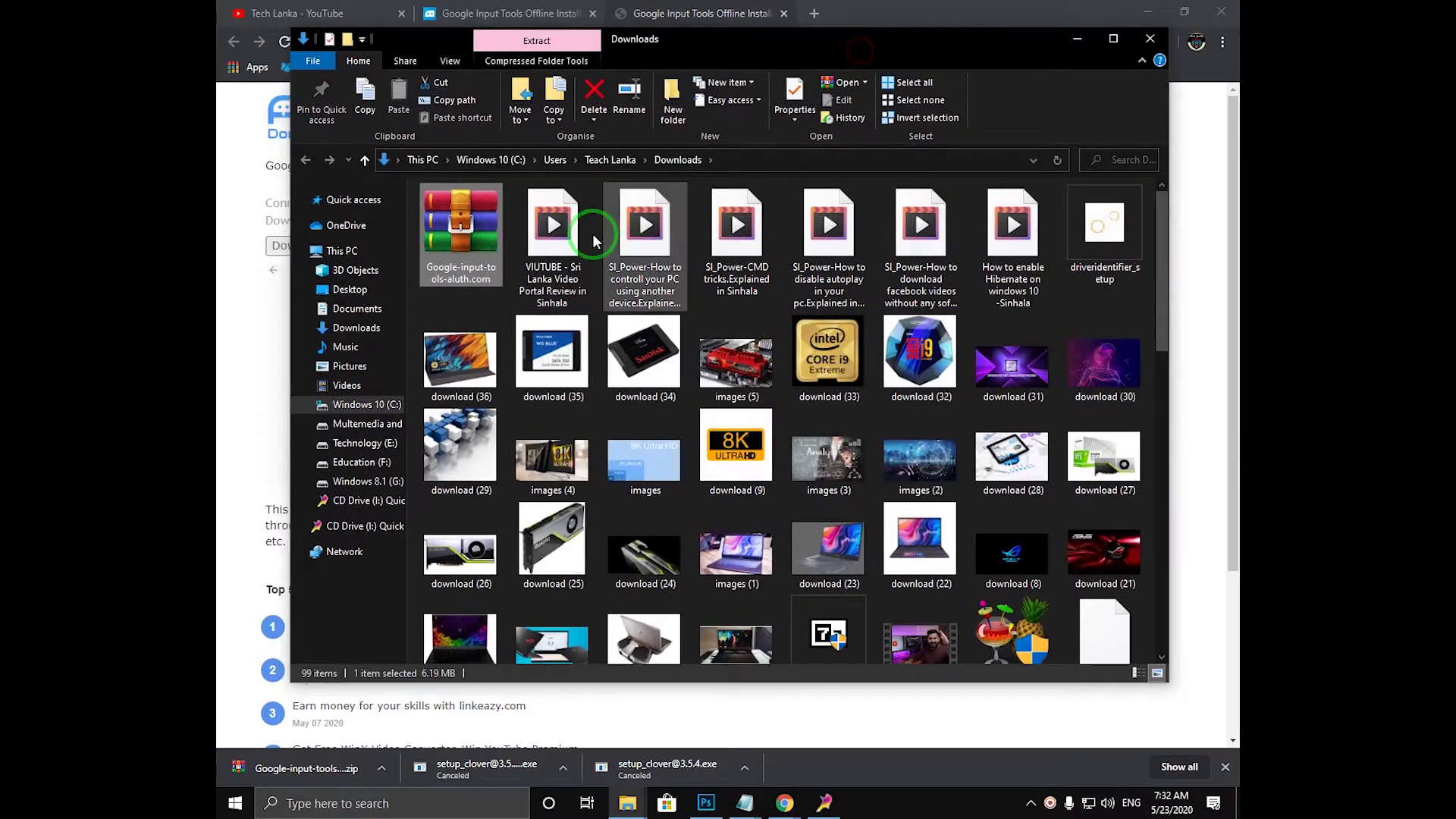
Move the Google-input-tools-aluth.com archive from Downloads to the desktop and minimize the folder window
{"action": "right_click", "coordinate": [460, 227]}
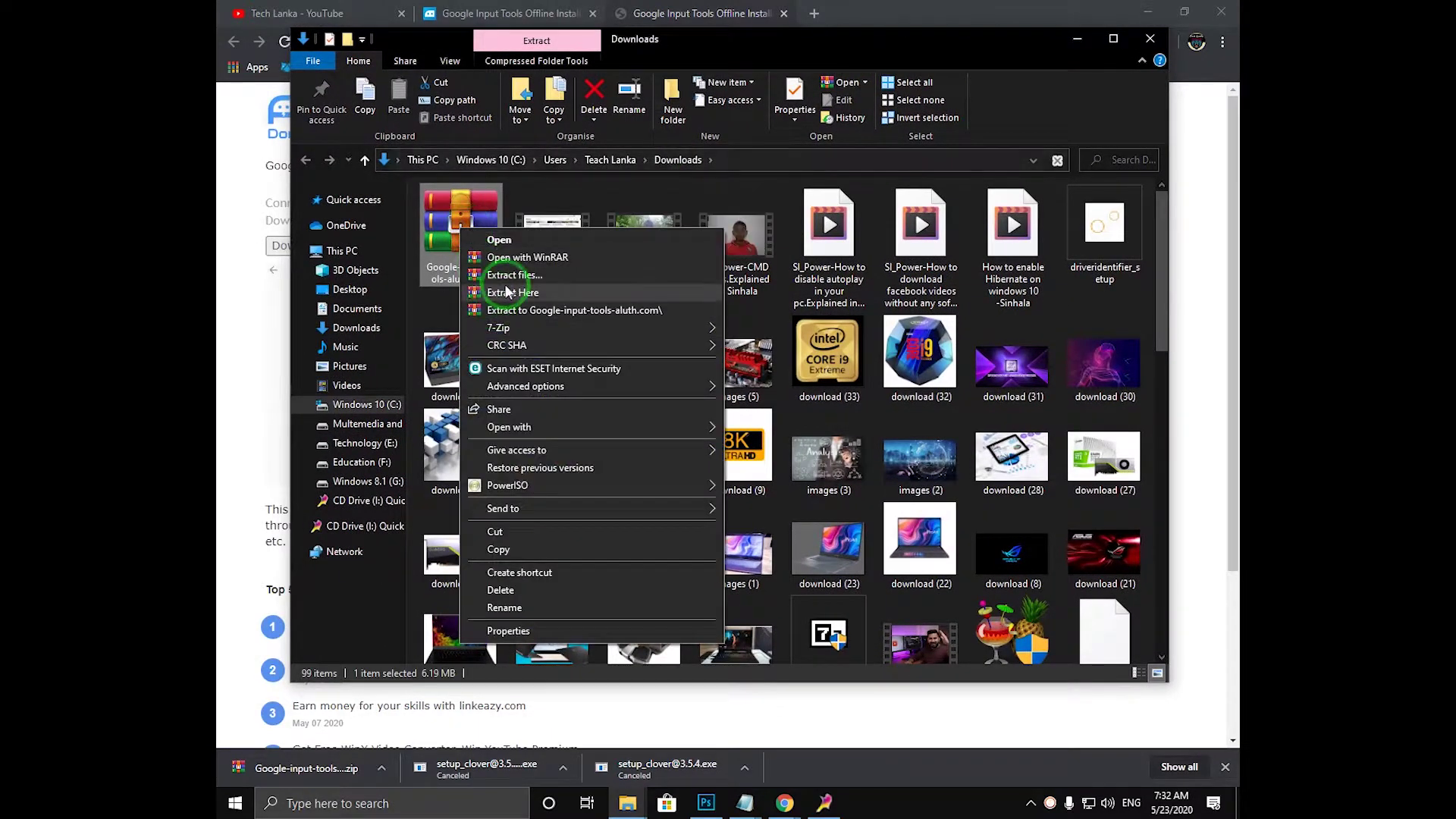
{"action": "left_click", "coordinate": [446, 227]}
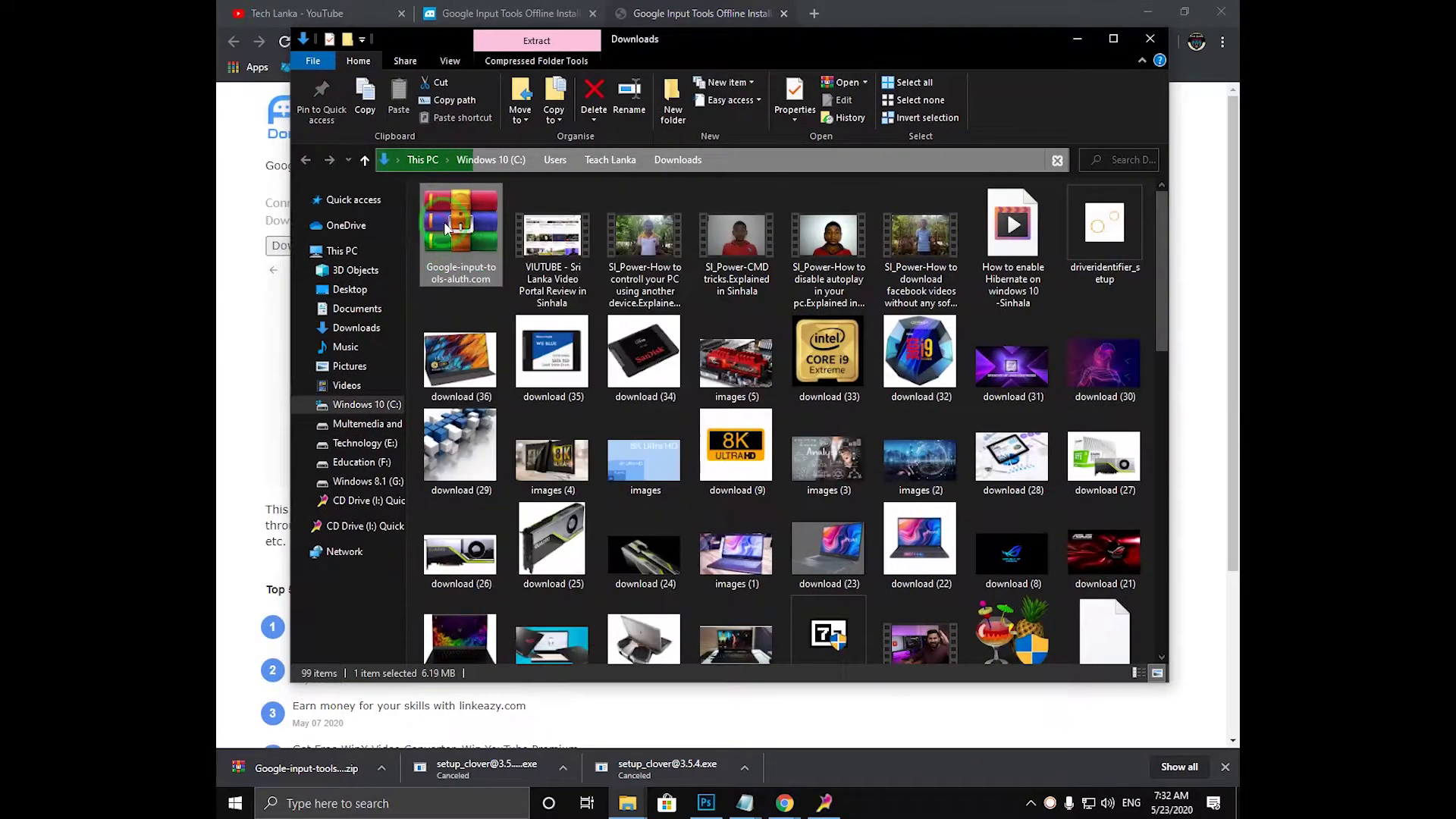
{"action": "left_click", "coordinate": [1161, 9]}
{"action": "left_click_drag", "start_coordinate": [956, 46], "coordinate": [979, 280]}
{"action": "left_click_drag", "start_coordinate": [505, 481], "coordinate": [620, 131]}
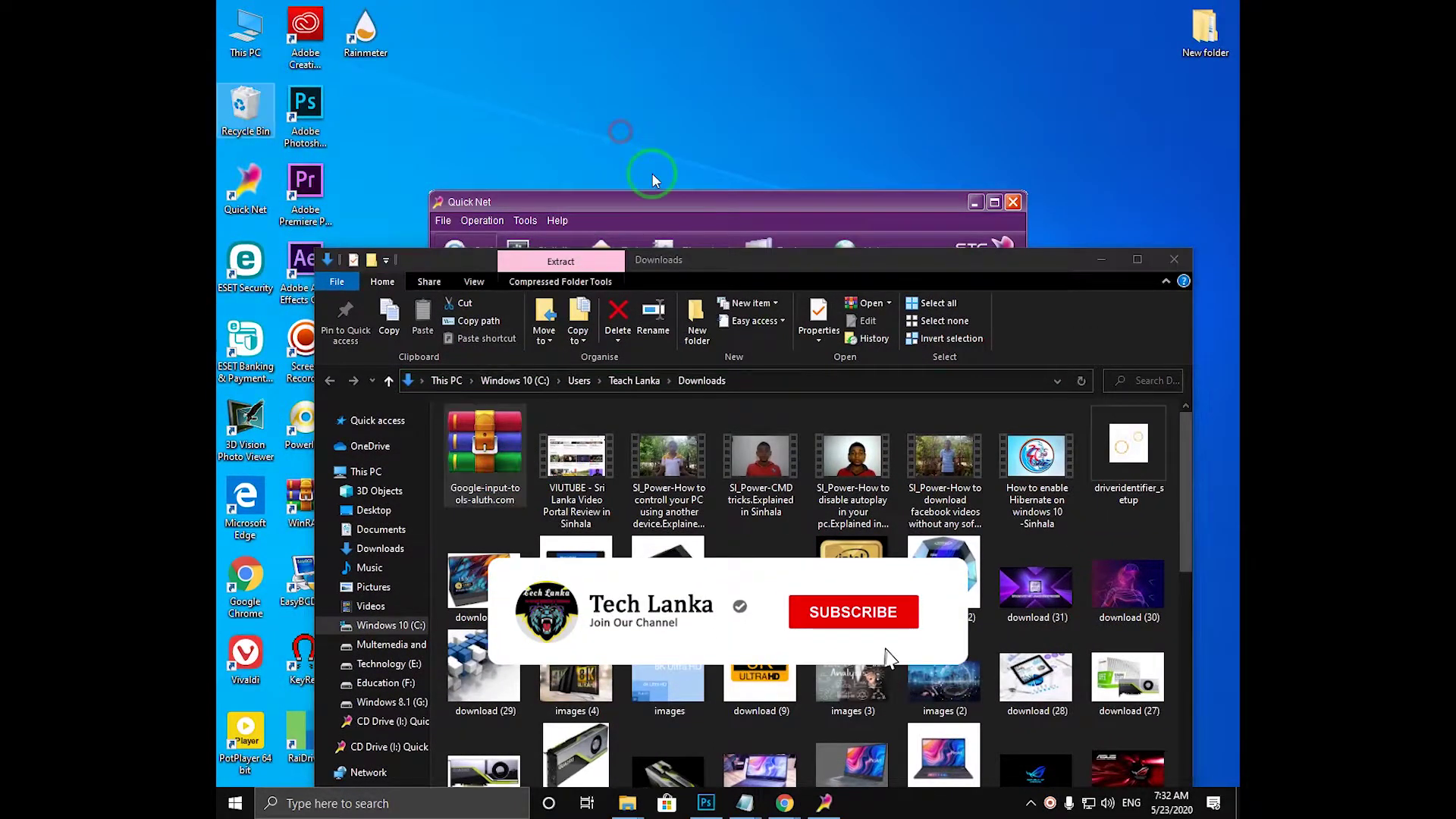
{"action": "left_click", "coordinate": [1102, 260]}
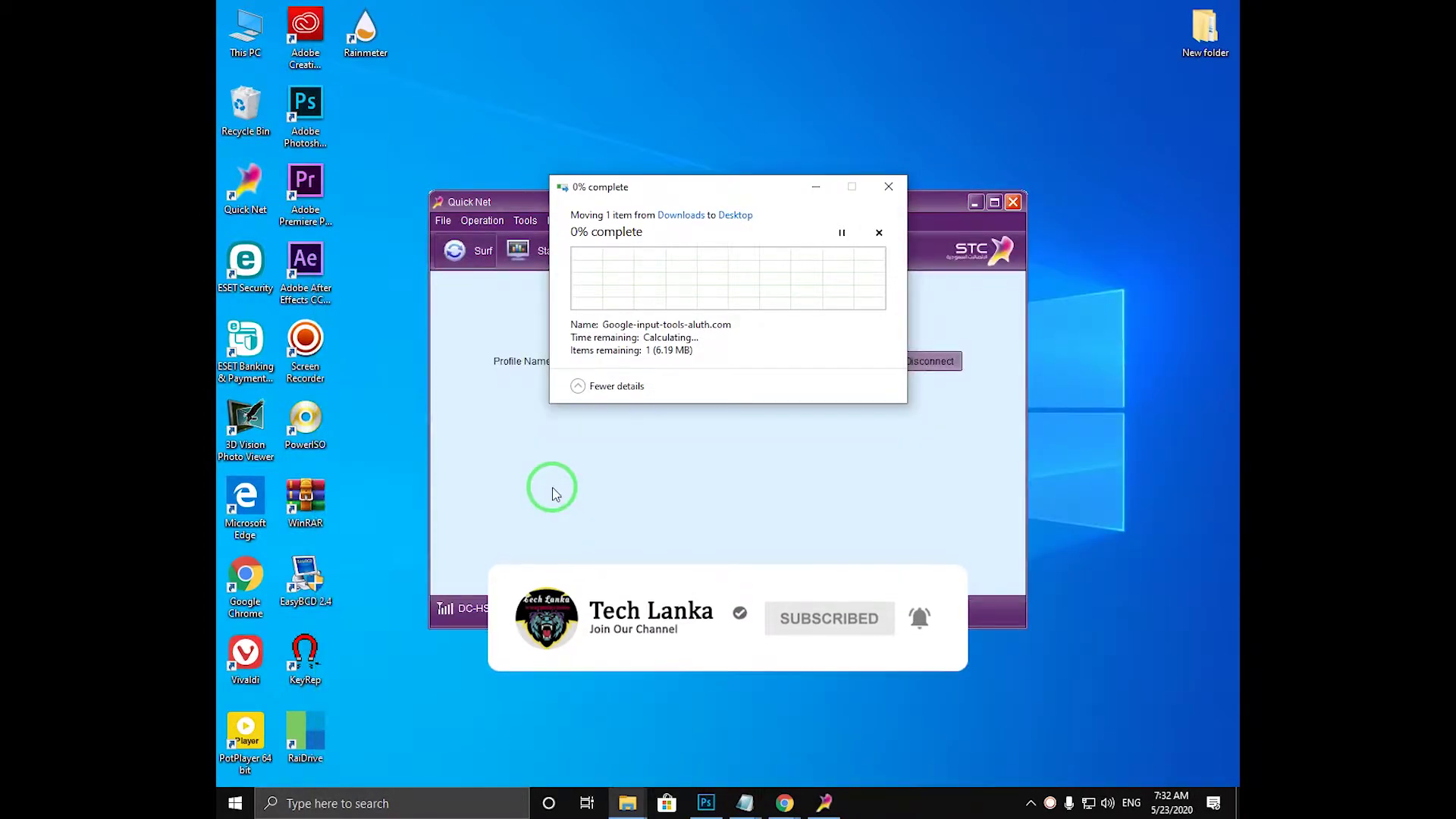
Extract the Google-input-tools-aluth.com archive directly onto the desktop and move the Quick Net window clear of the extracted files
{"action": "right_click", "coordinate": [599, 108]}
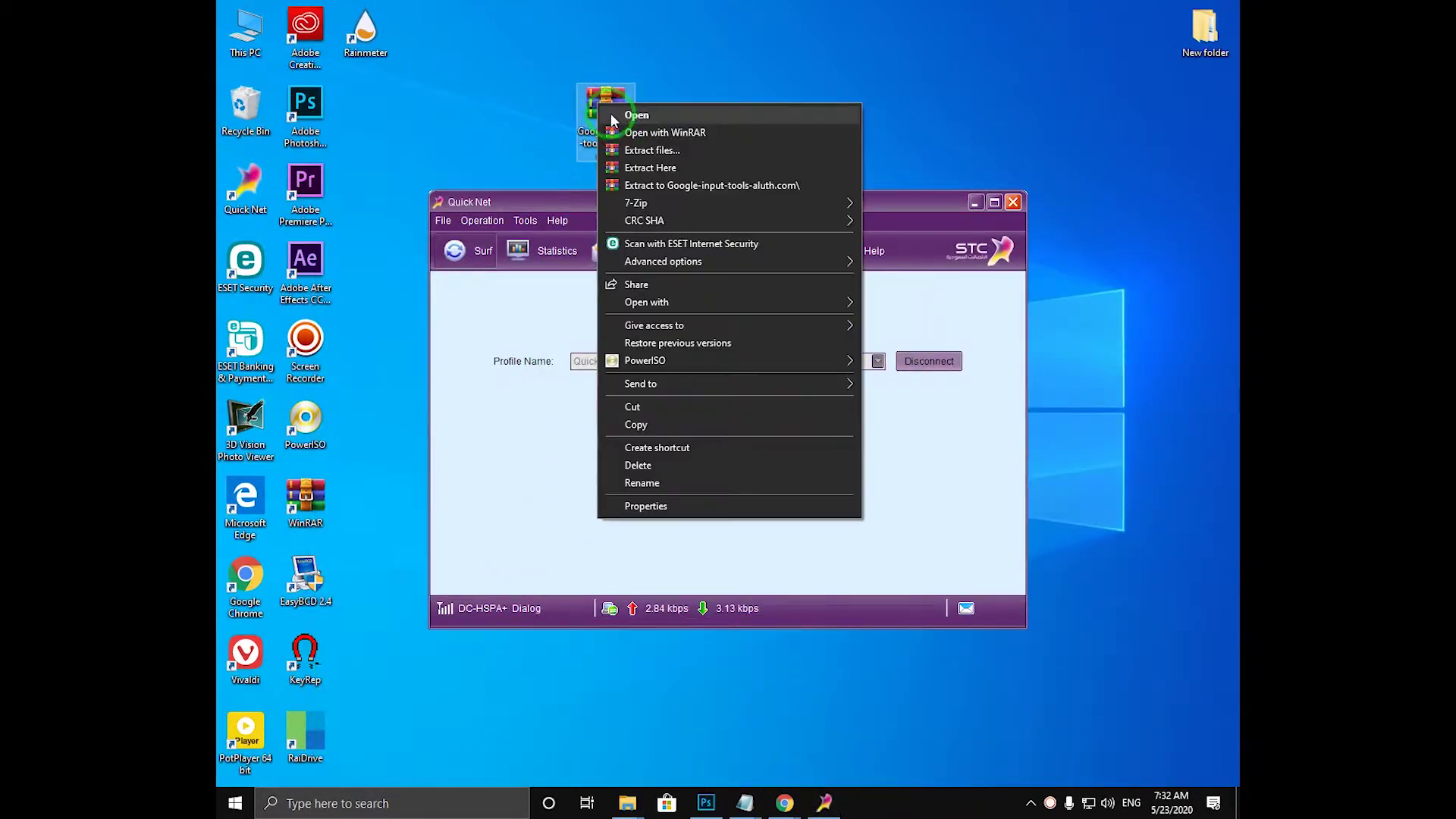
{"action": "left_click", "coordinate": [650, 168]}
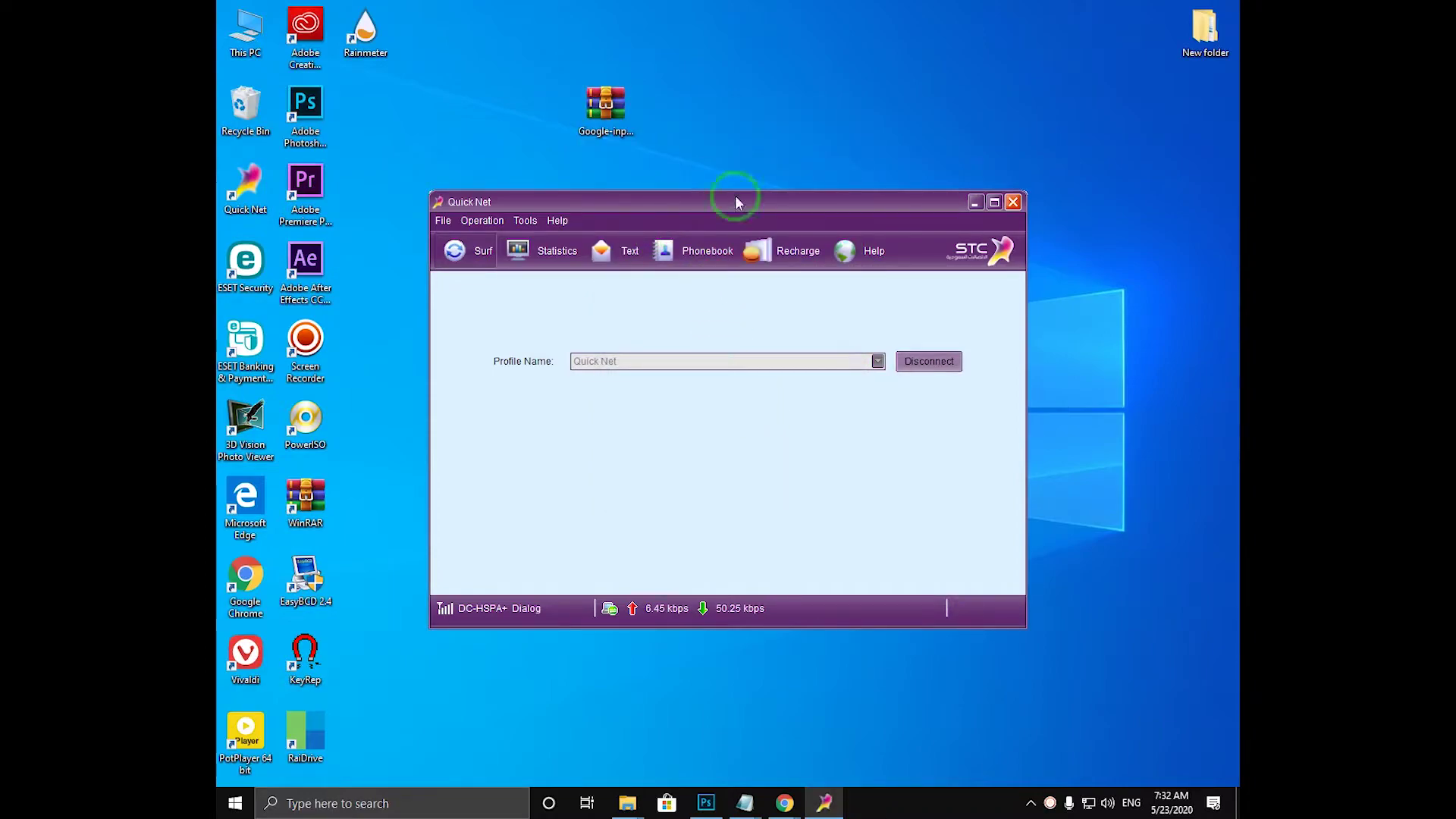
{"action": "left_click_drag", "start_coordinate": [735, 202], "coordinate": [773, 302]}
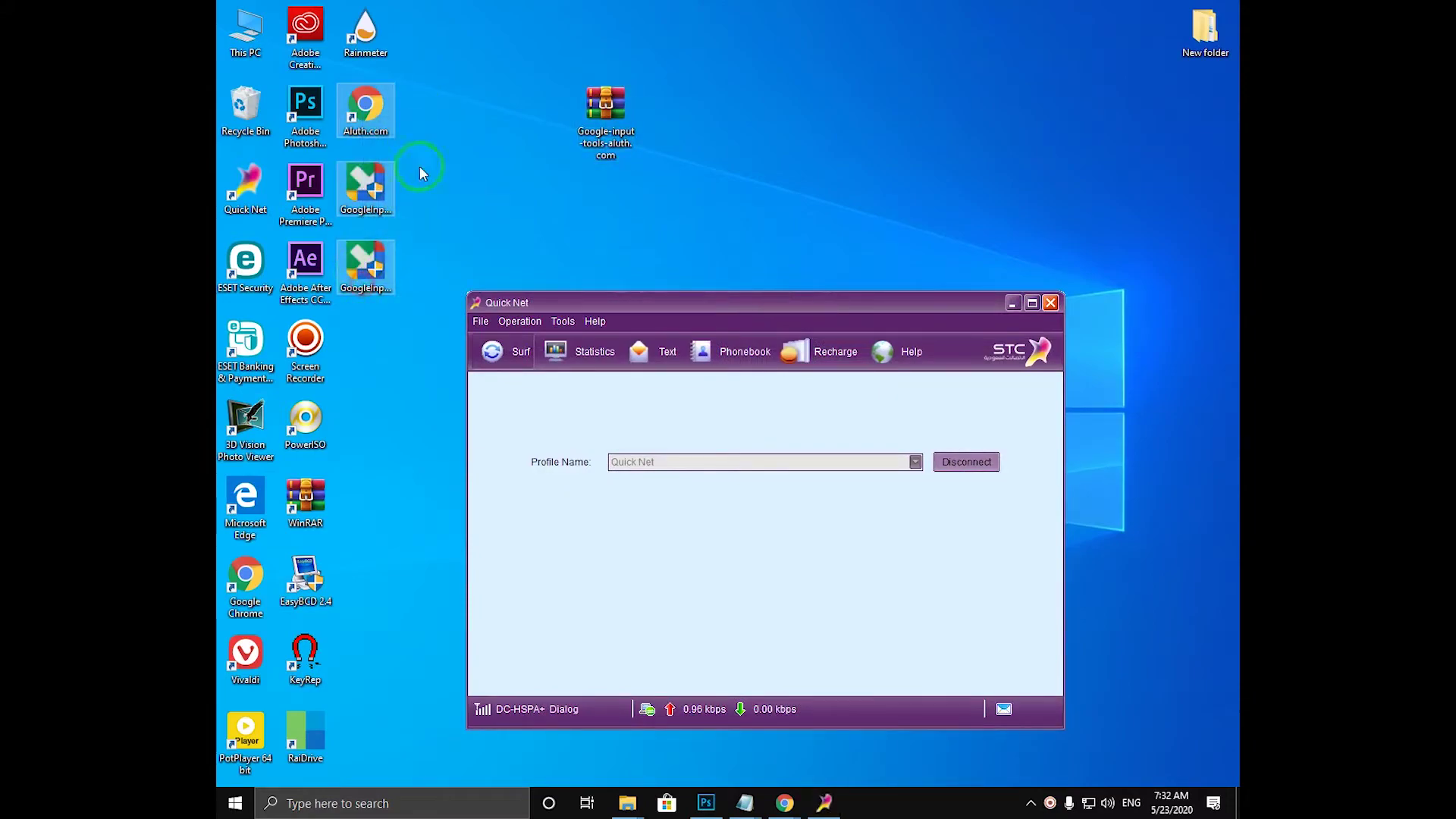
{"action": "left_click_drag", "start_coordinate": [460, 71], "coordinate": [455, 130]}
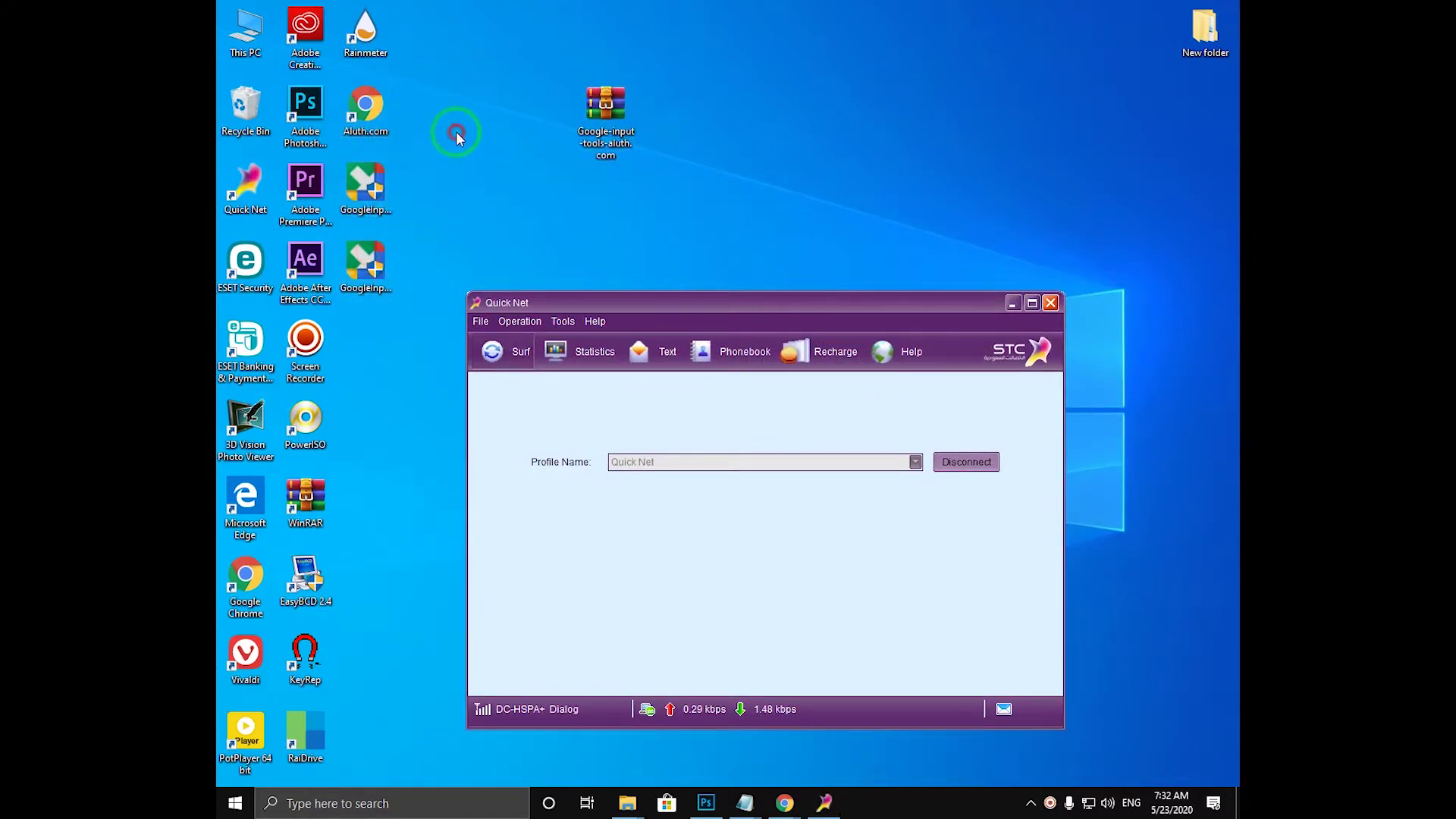
{"action": "left_click", "coordinate": [481, 162]}
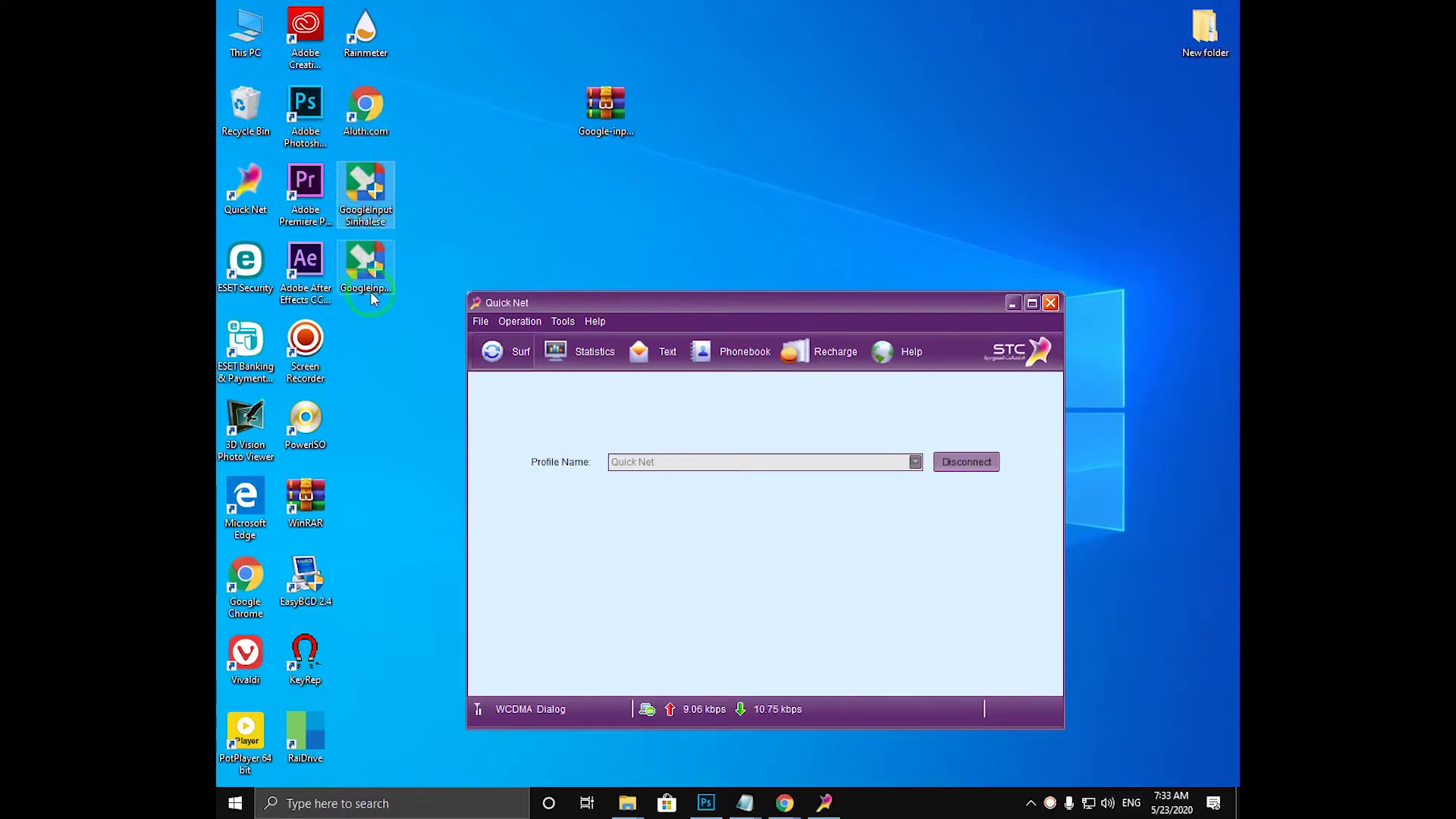
Run the extracted Google Input Tools installer and complete its install wizard
{"action": "left_click", "coordinate": [364, 269]}
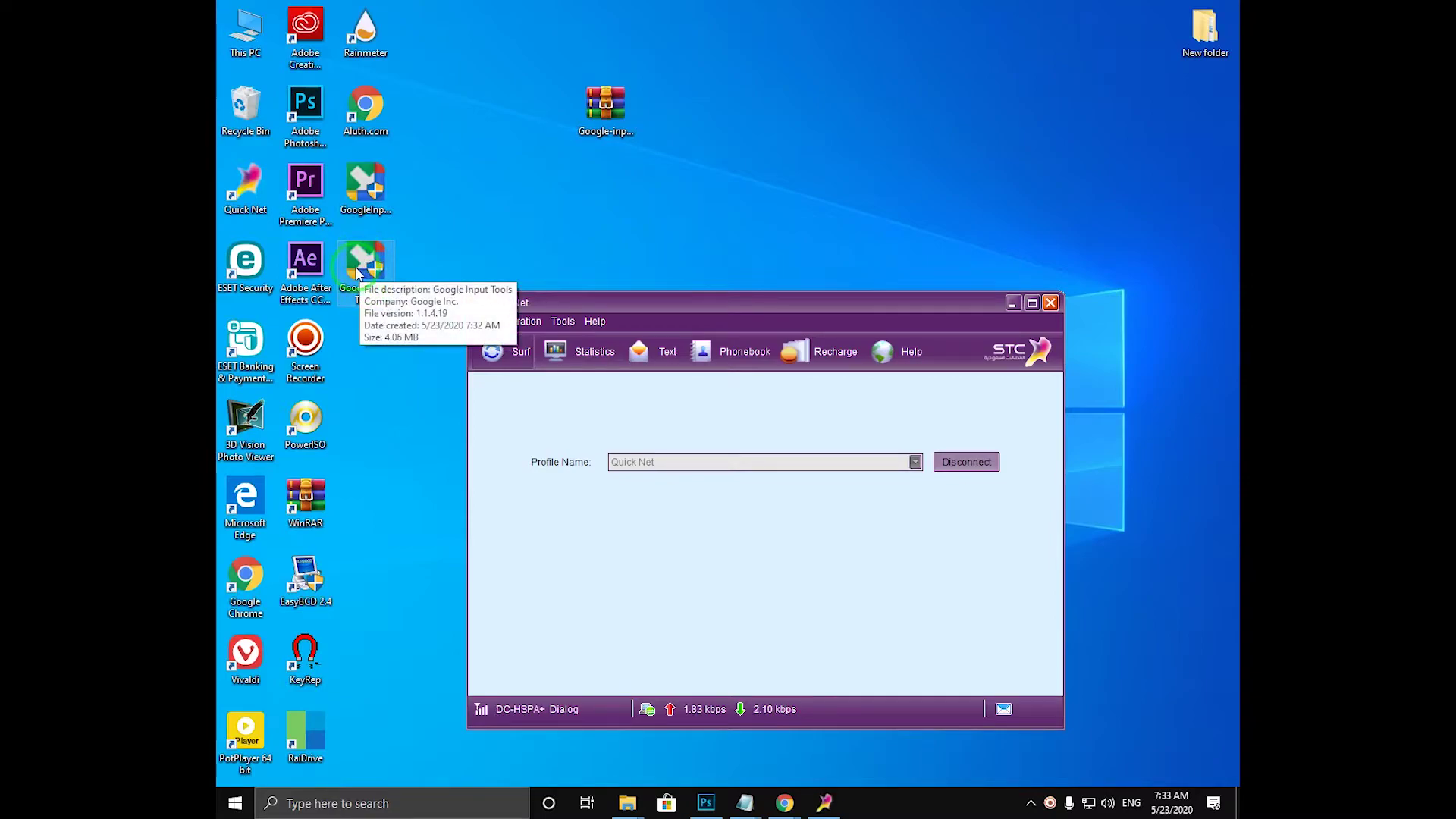
{"action": "left_click", "coordinate": [357, 272]}
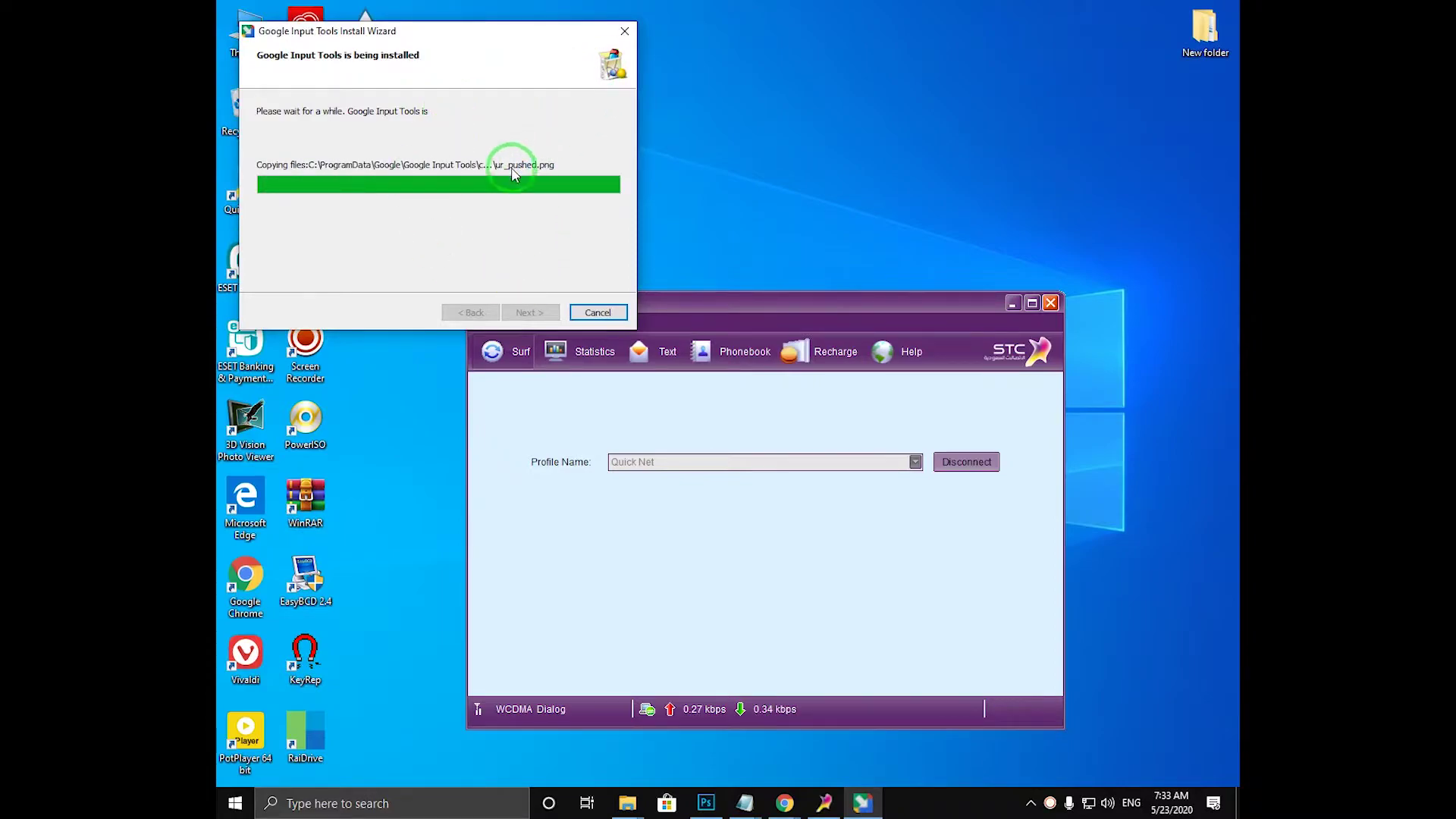
{"action": "left_click", "coordinate": [530, 312]}
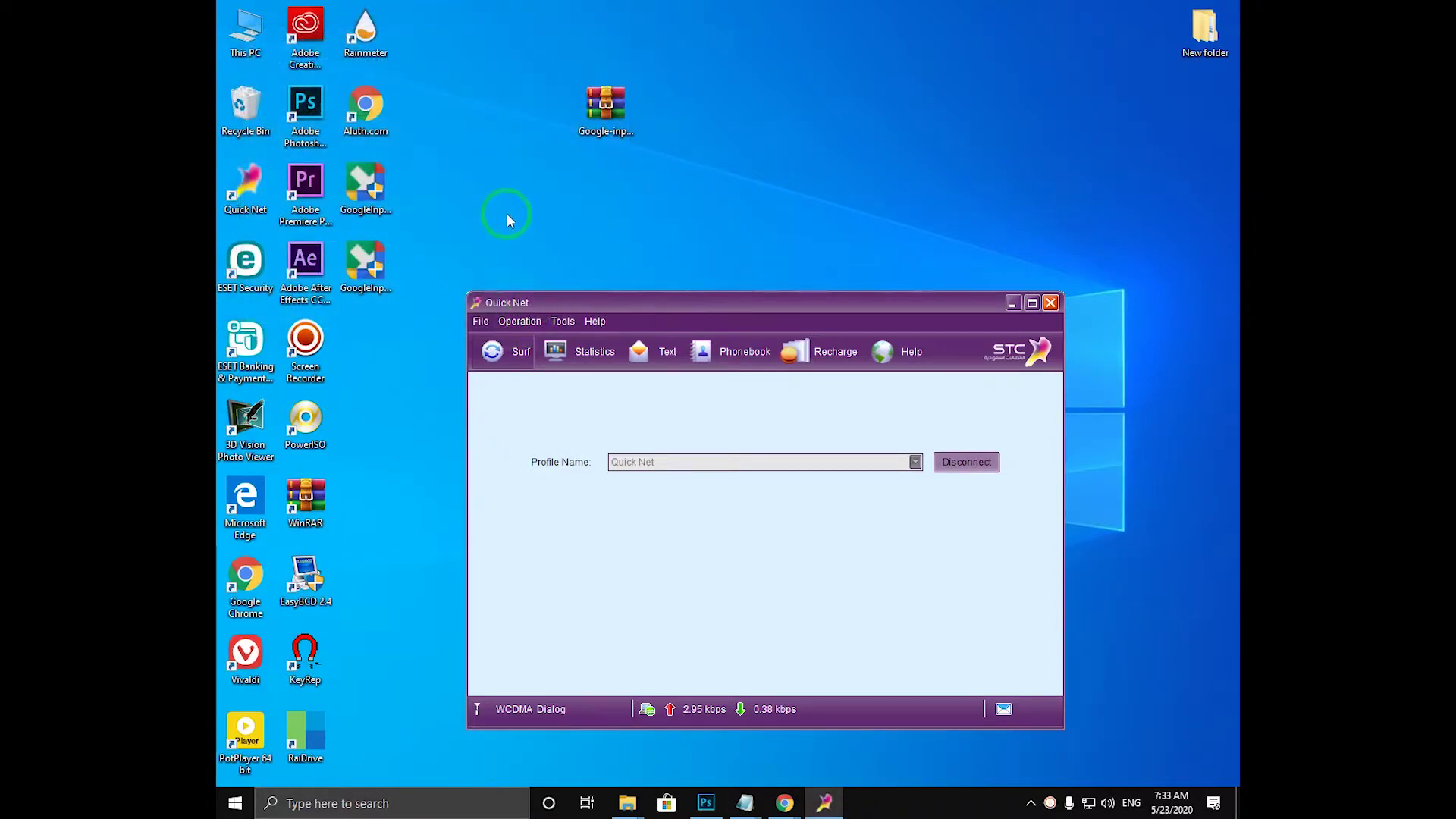
Run the GoogleInputSinhalese installer through to completion and minimize the Quick Net window
{"action": "left_click", "coordinate": [360, 199]}
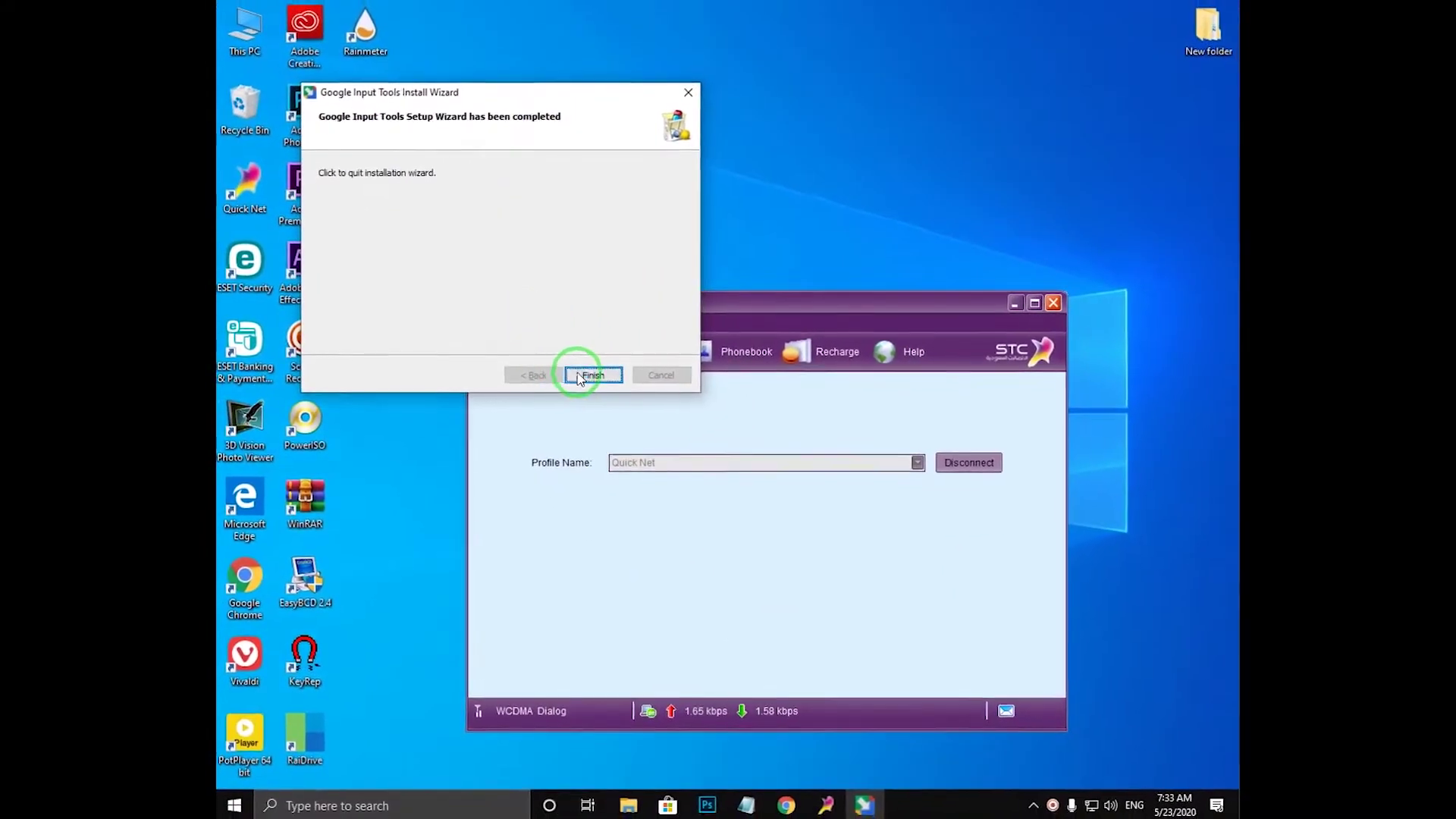
{"action": "left_click", "coordinate": [593, 375]}
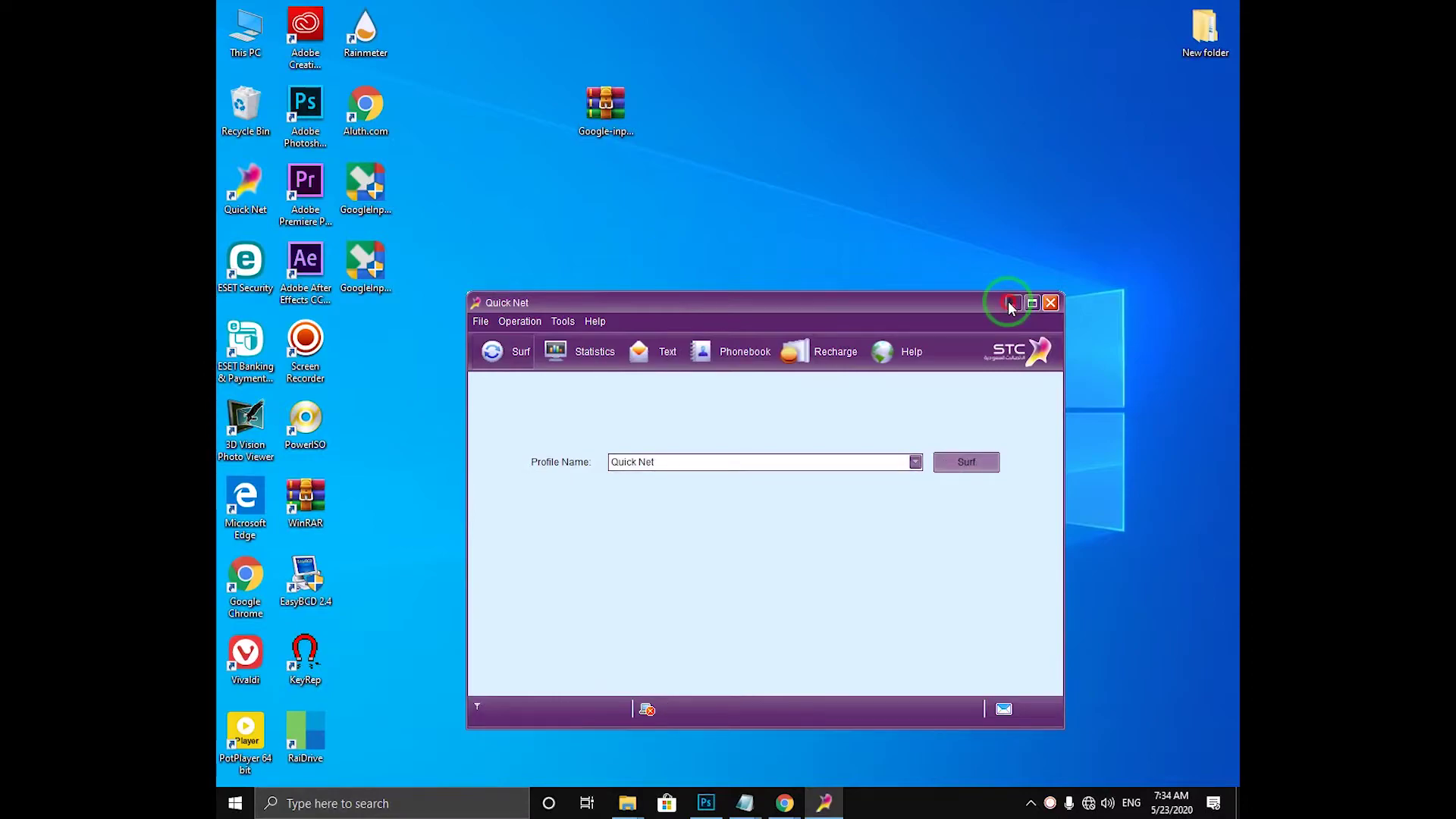
{"action": "left_click", "coordinate": [1013, 303]}
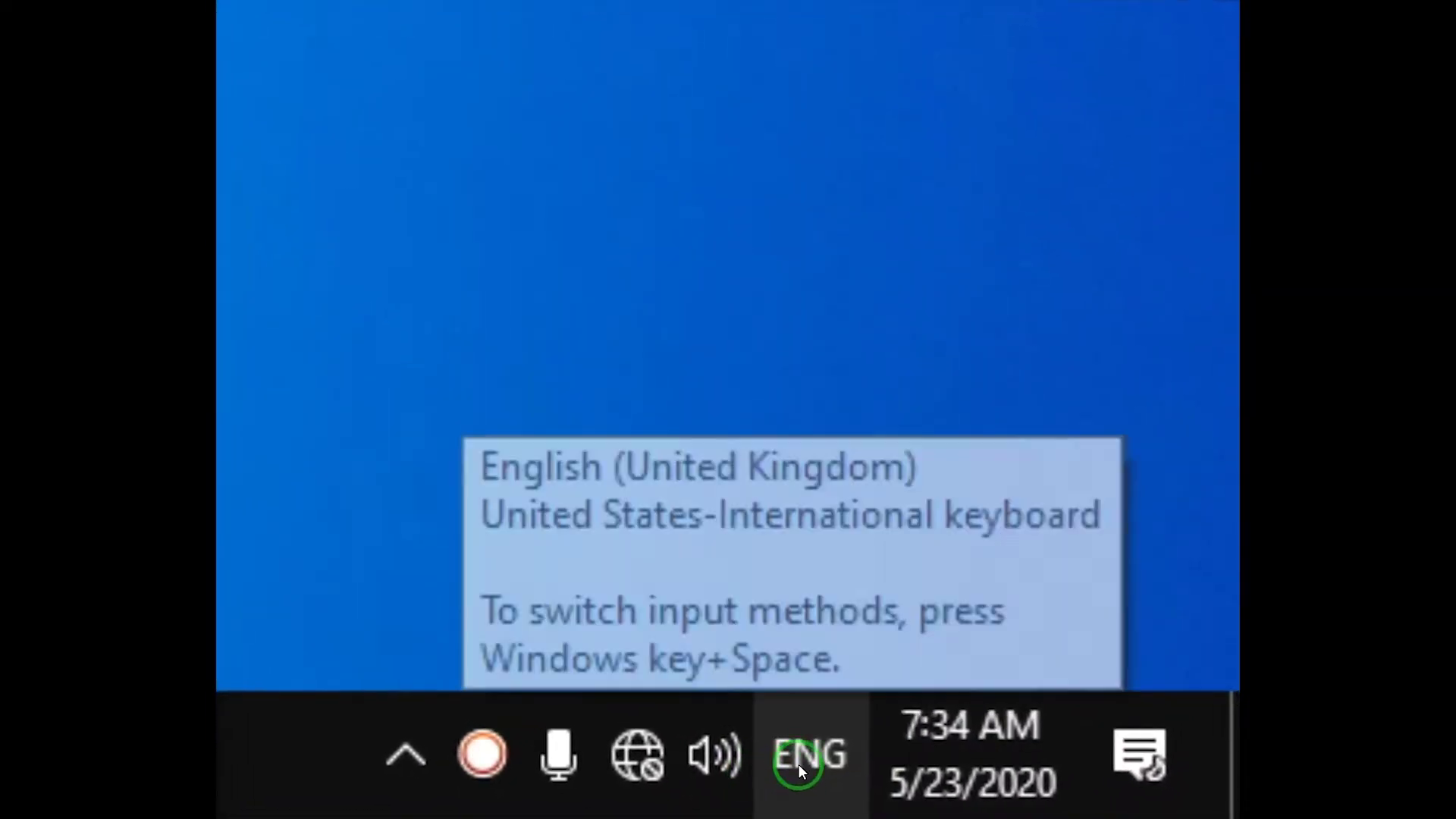
Switch the Windows input method to Sinhala Google Input Tools and reposition its floating toolbar slightly
{"action": "left_click", "coordinate": [800, 762]}
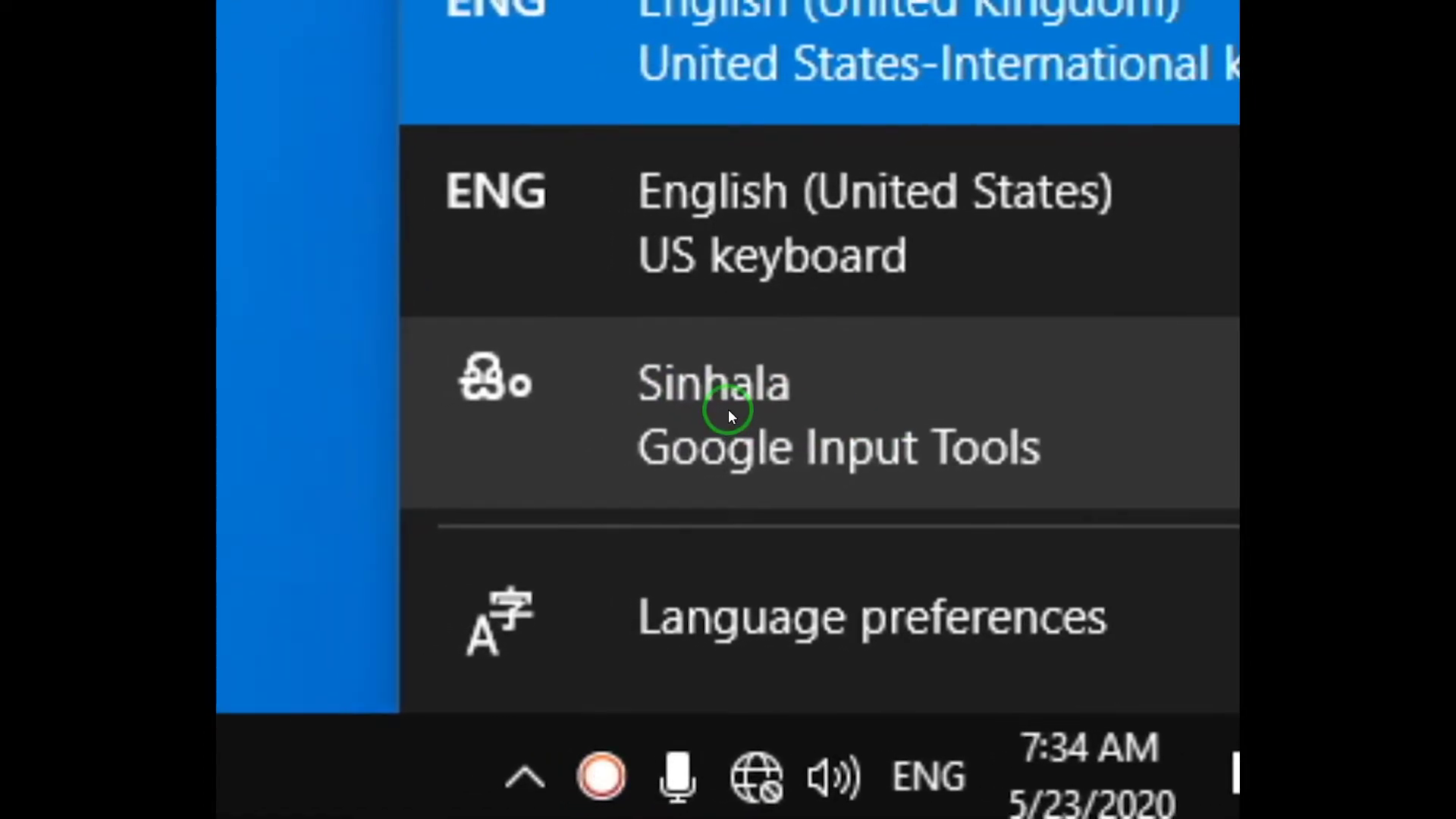
{"action": "left_click", "coordinate": [721, 409]}
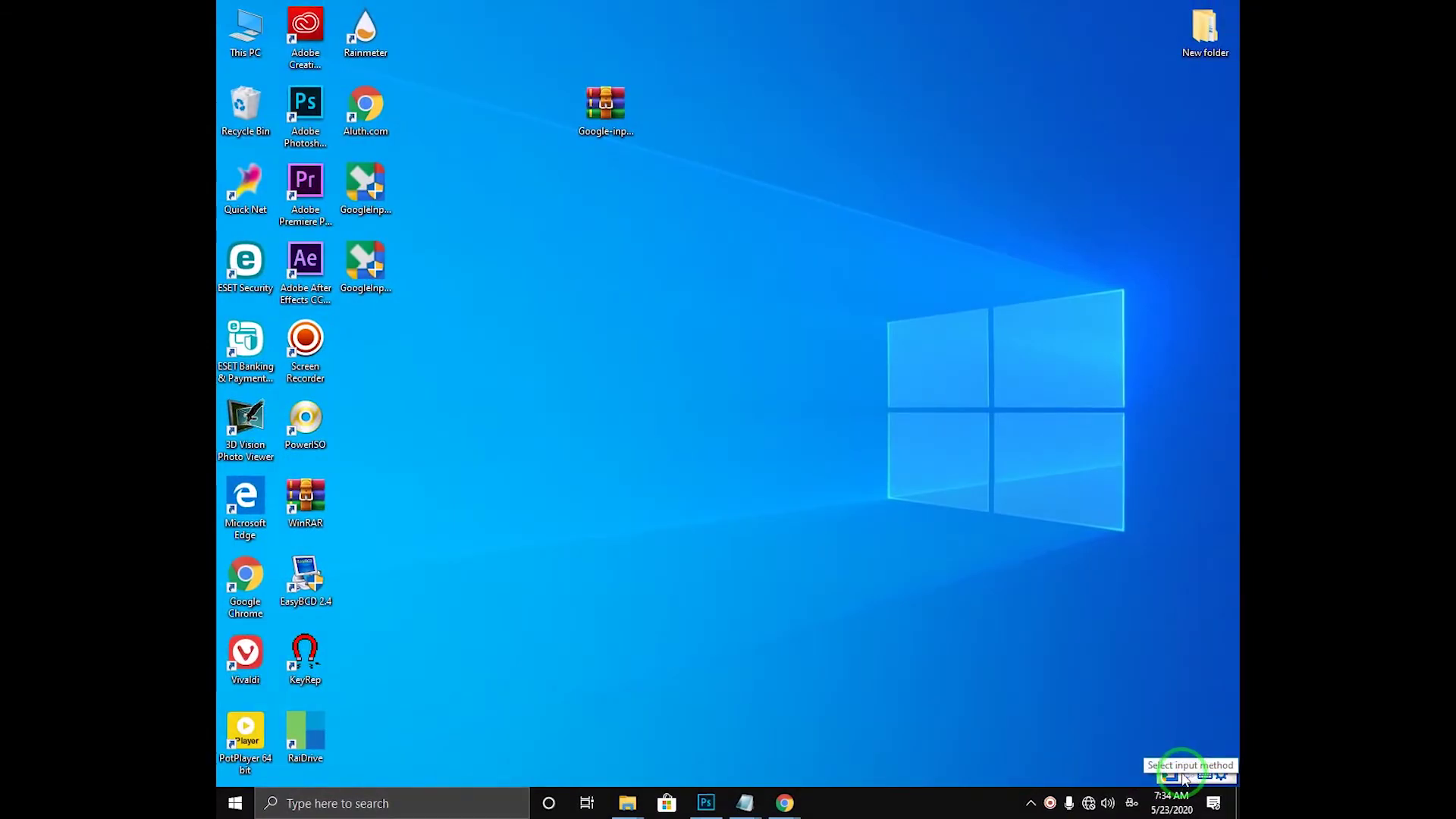
{"action": "left_click", "coordinate": [1180, 778]}
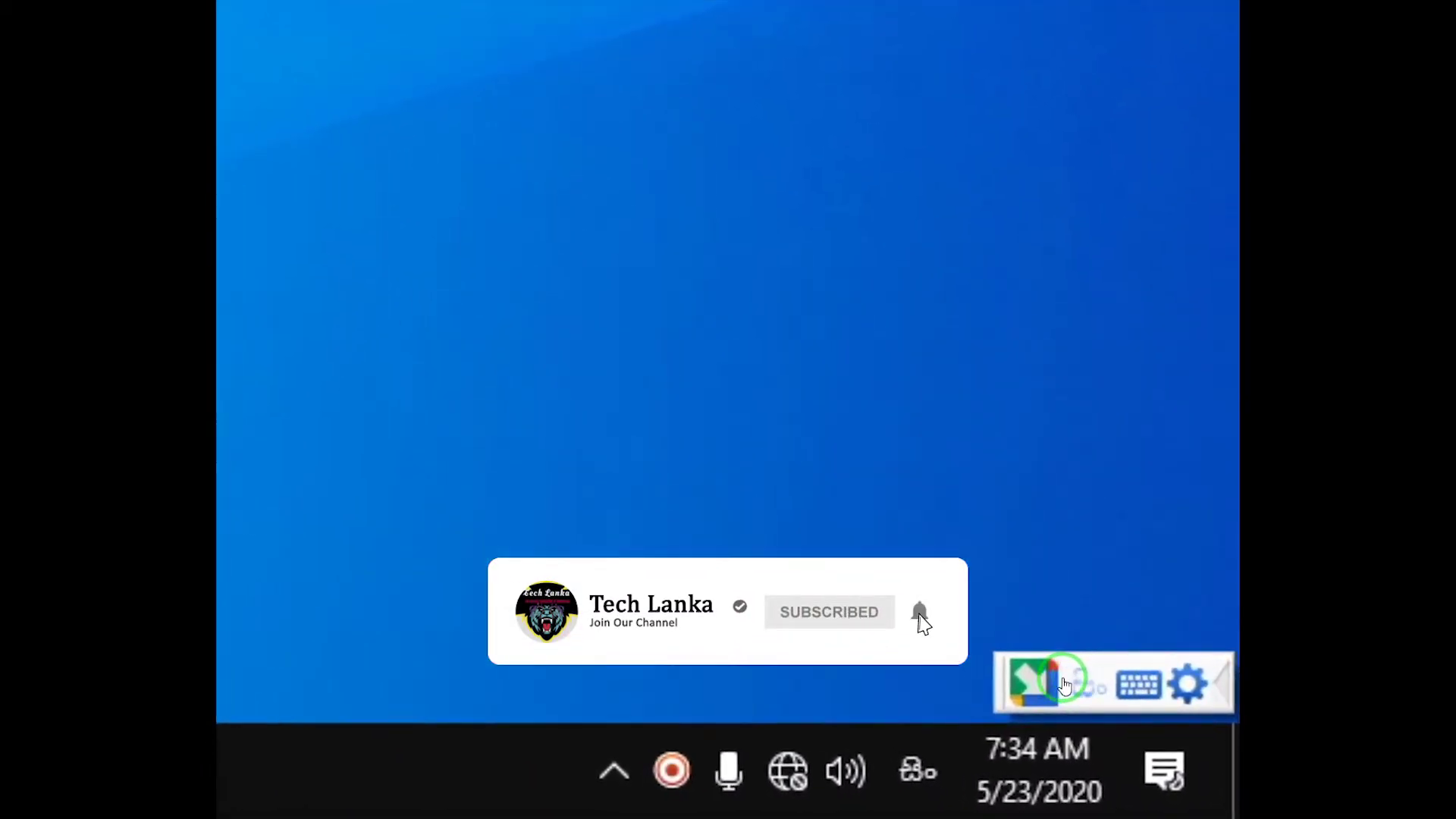
{"action": "left_click_drag", "start_coordinate": [1045, 672], "coordinate": [1026, 644]}
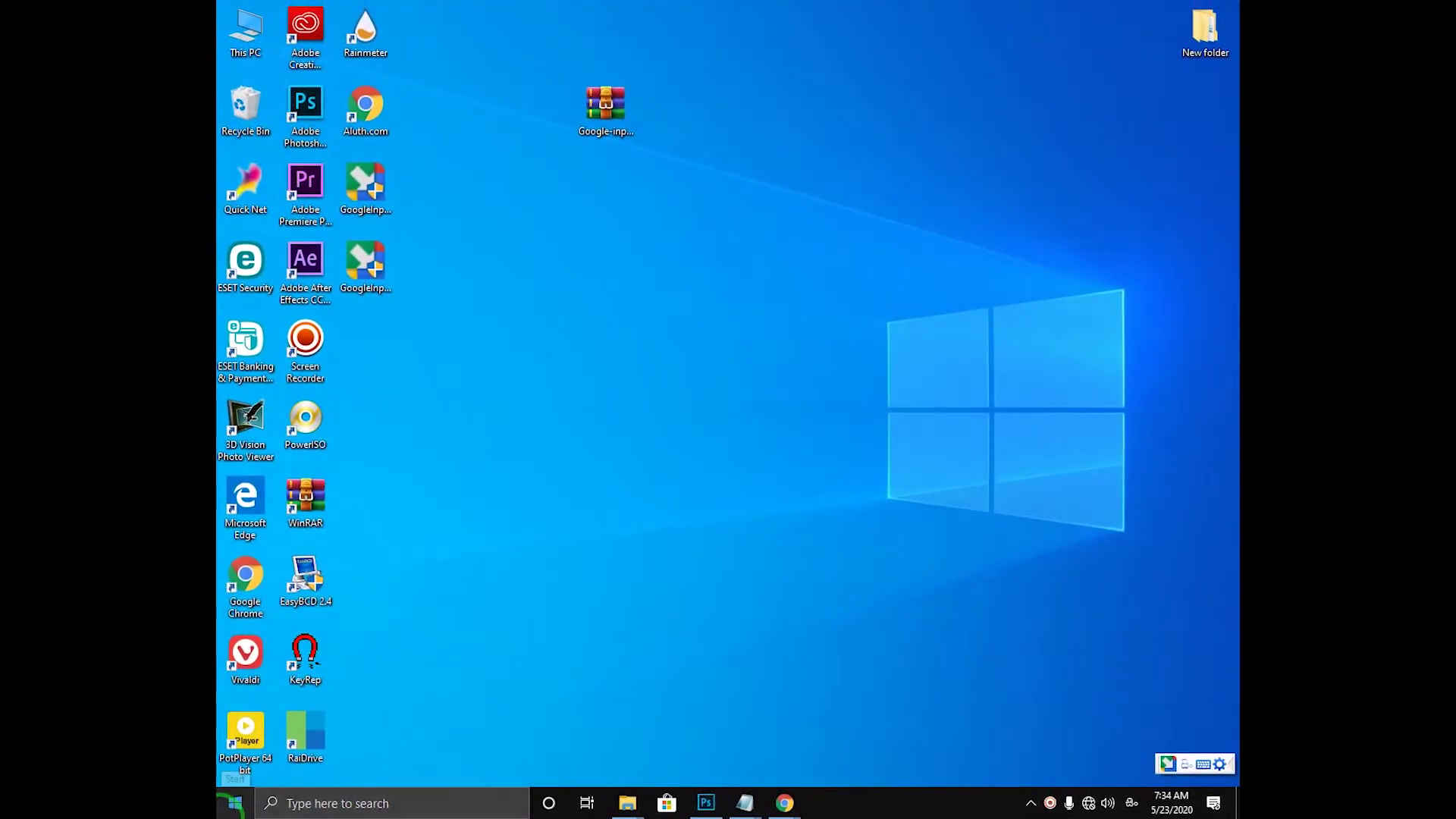
Search Windows for Word, launch it, decline making it the default program, and create a blank document
{"action": "left_click", "coordinate": [339, 804]}
{"action": "type", "text": "w"}
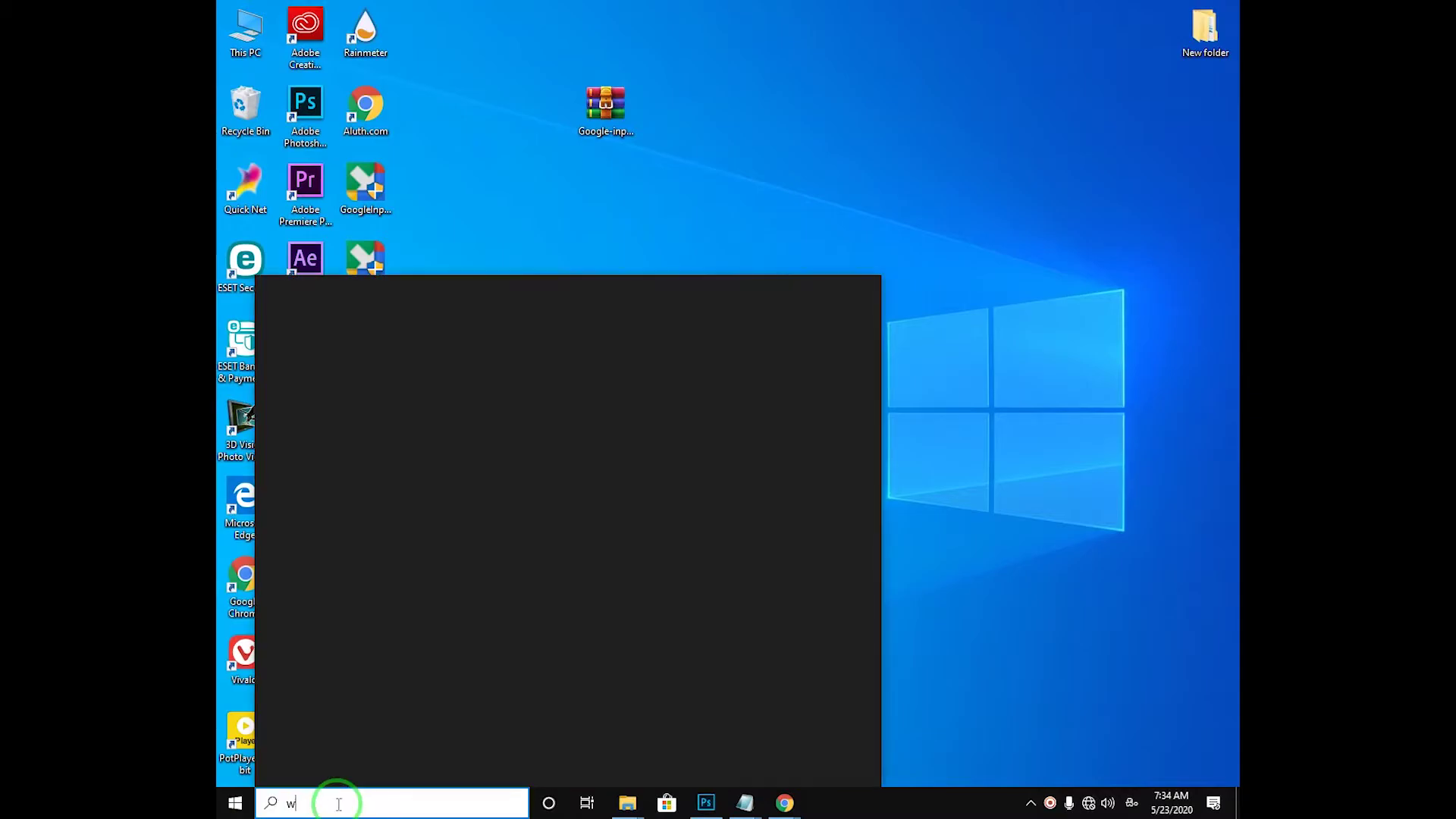
{"action": "type", "text": "ord"}
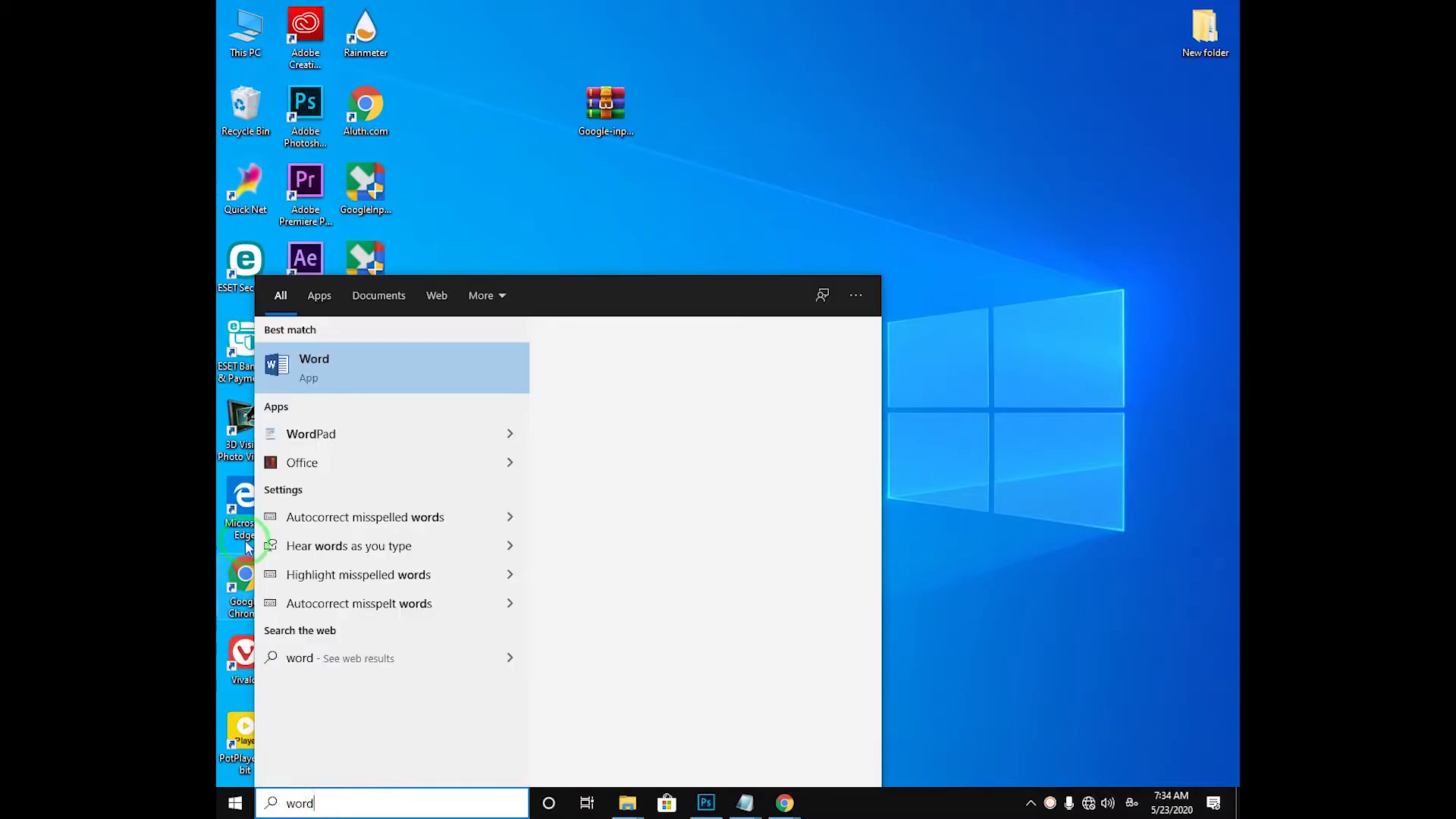
{"action": "left_click", "coordinate": [307, 367]}
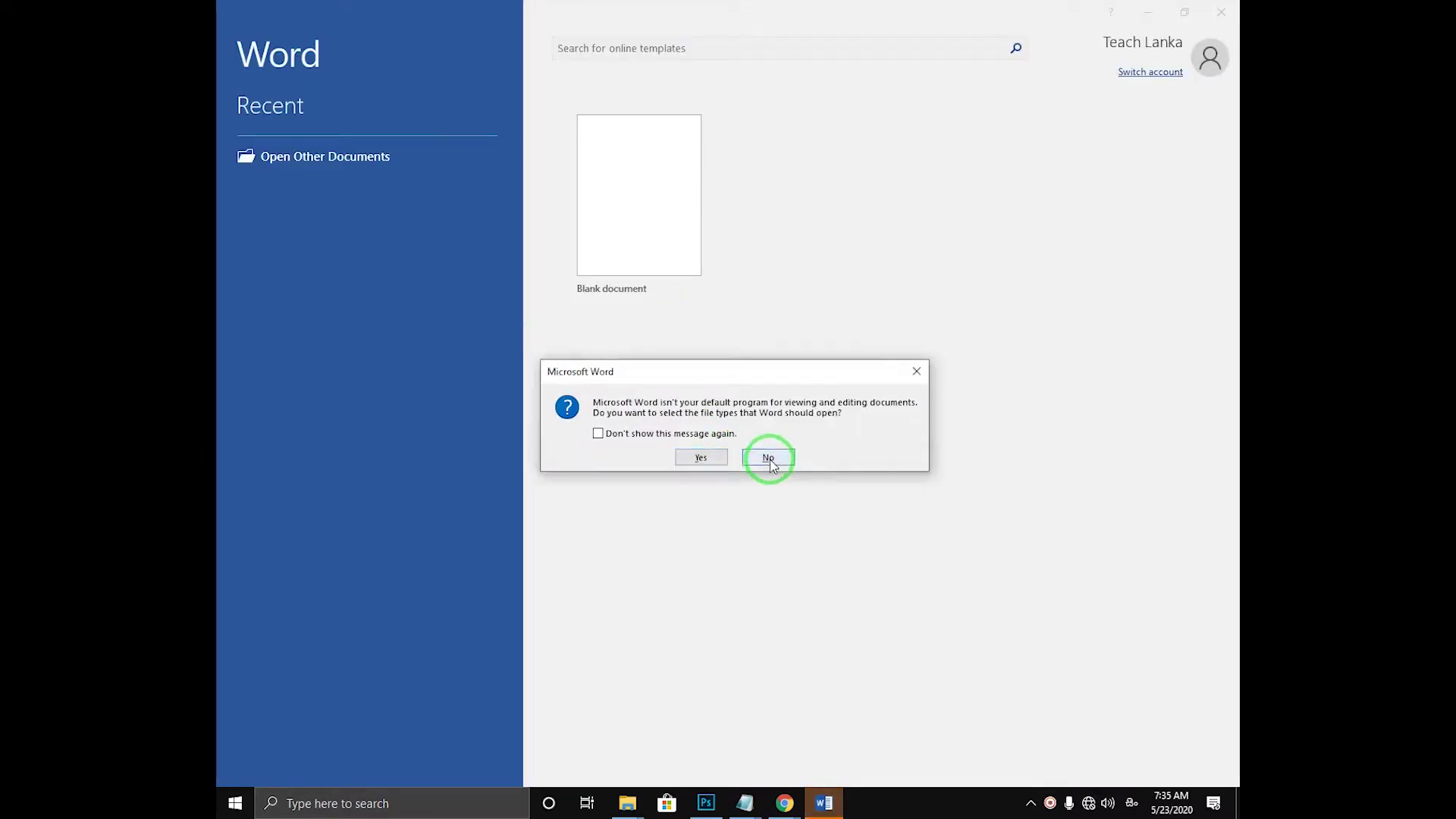
{"action": "left_click", "coordinate": [767, 458]}
{"action": "left_click", "coordinate": [632, 183]}
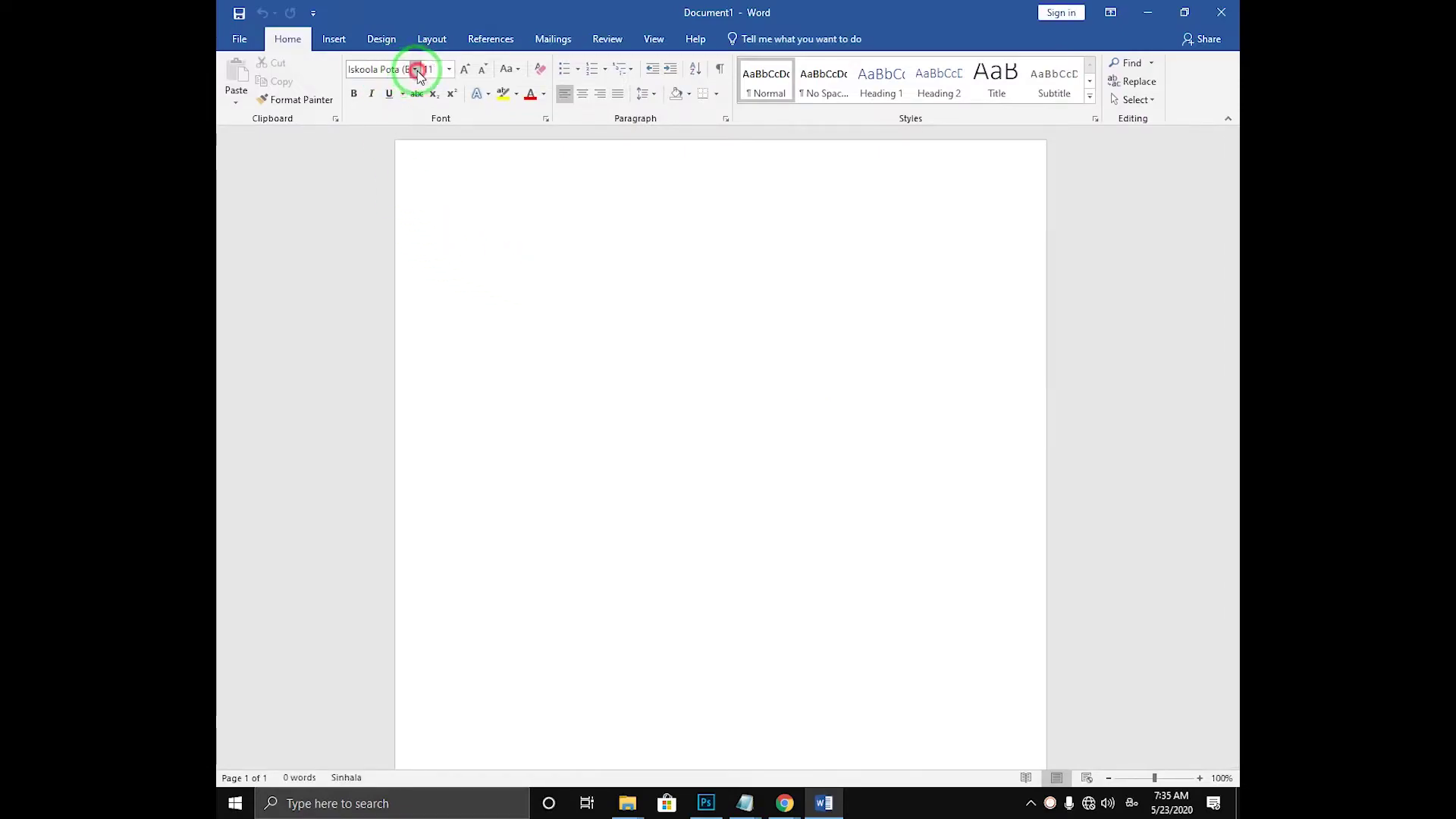
Set the blank document's font to 4u-Asiri and the font size to 28
{"action": "left_click", "coordinate": [417, 70]}
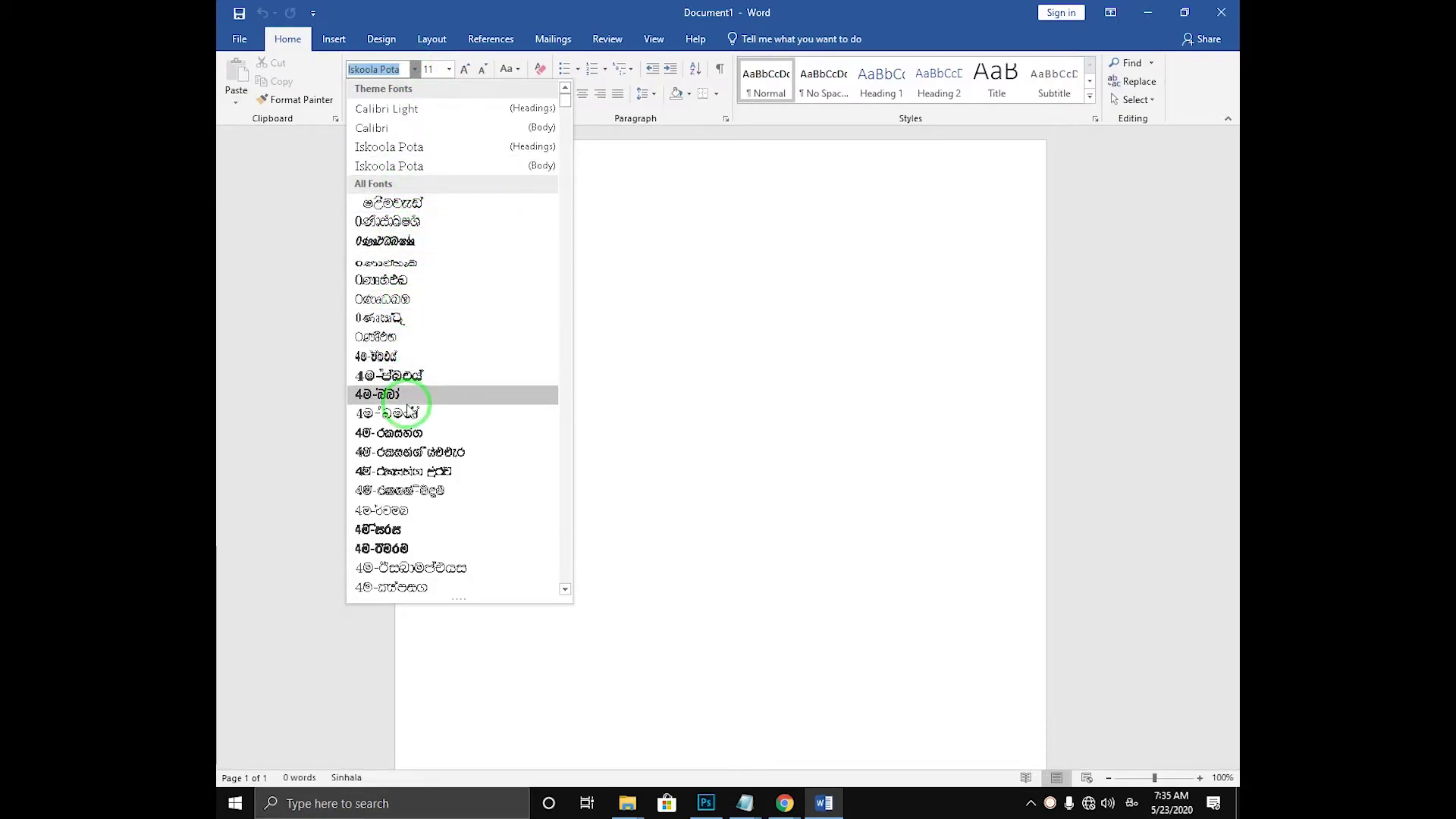
{"action": "left_click", "coordinate": [412, 535]}
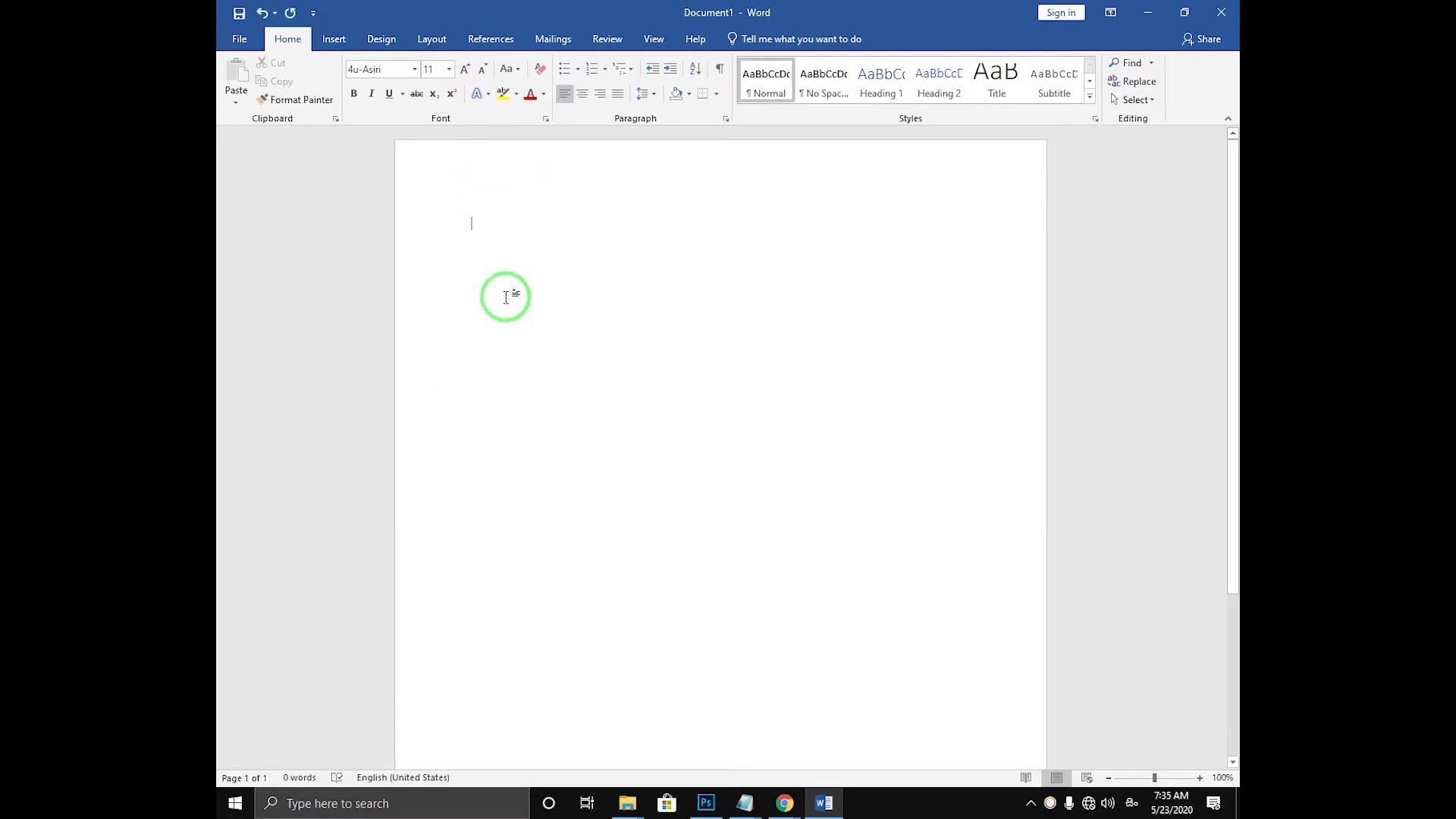
{"action": "left_click", "coordinate": [449, 69]}
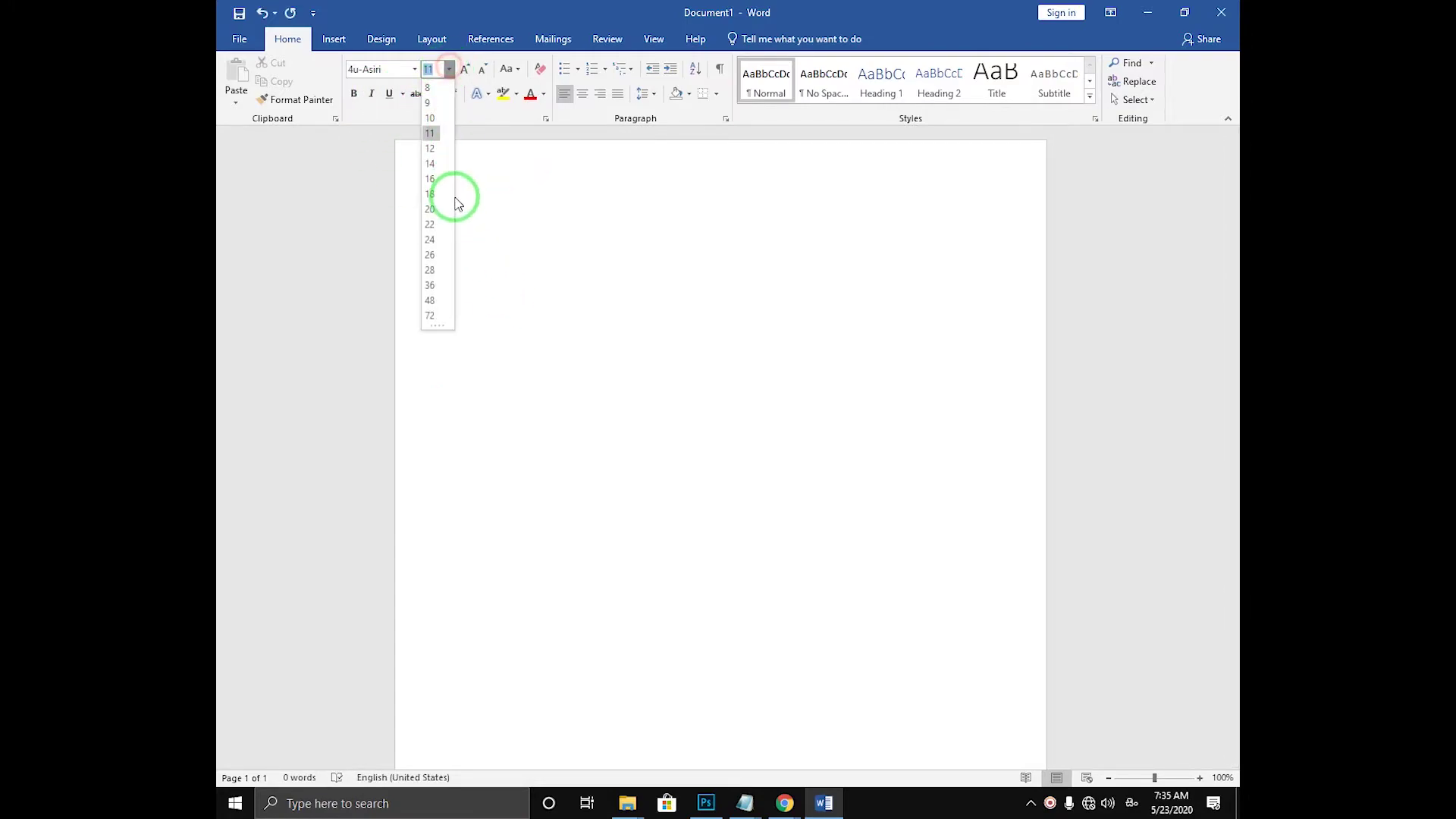
{"action": "left_click", "coordinate": [433, 271]}
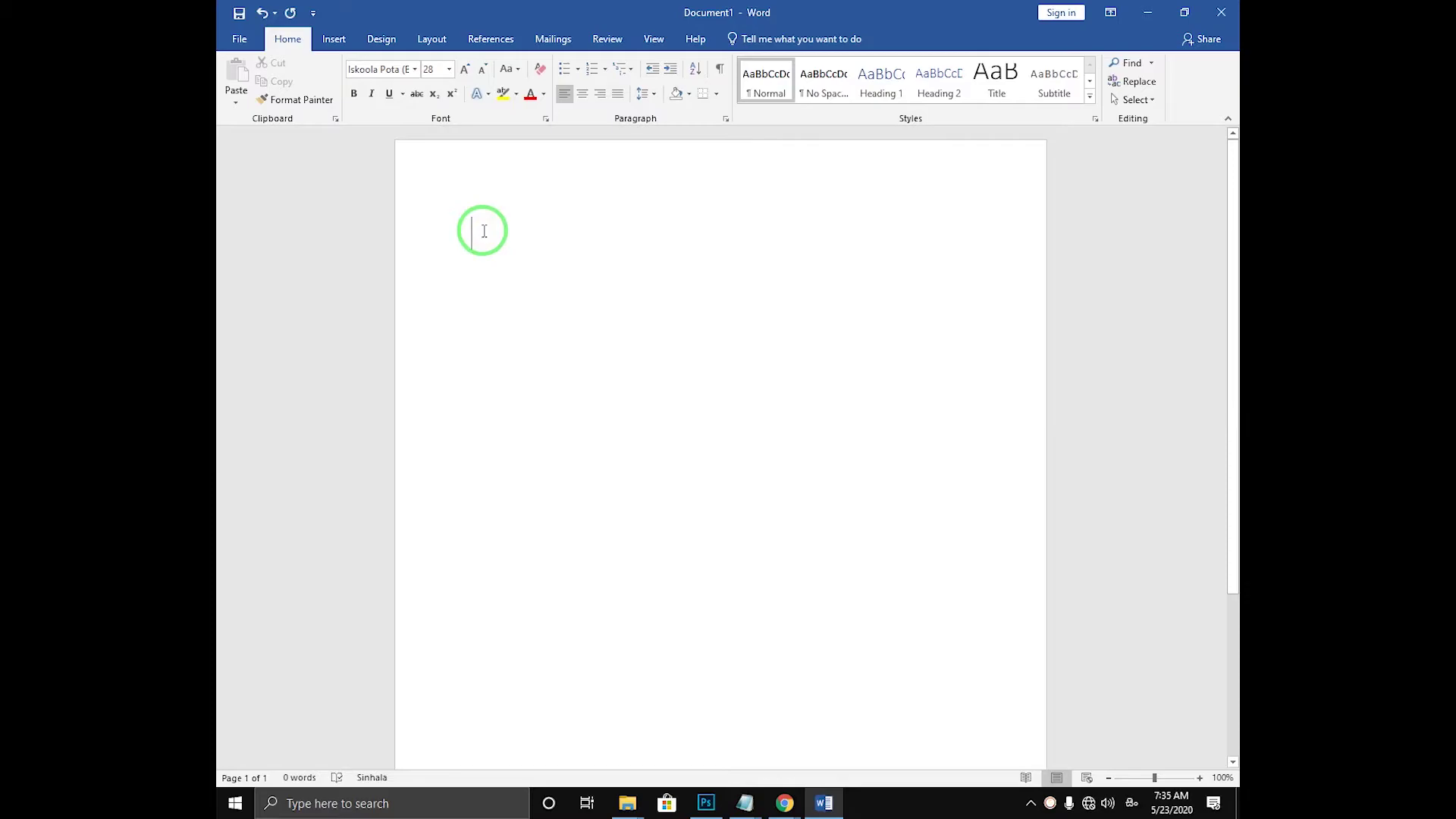
Enter the Sinhala word සිංහල on the first line and delete the stray second word entered after it
{"action": "type", "text": "සිංහල"}
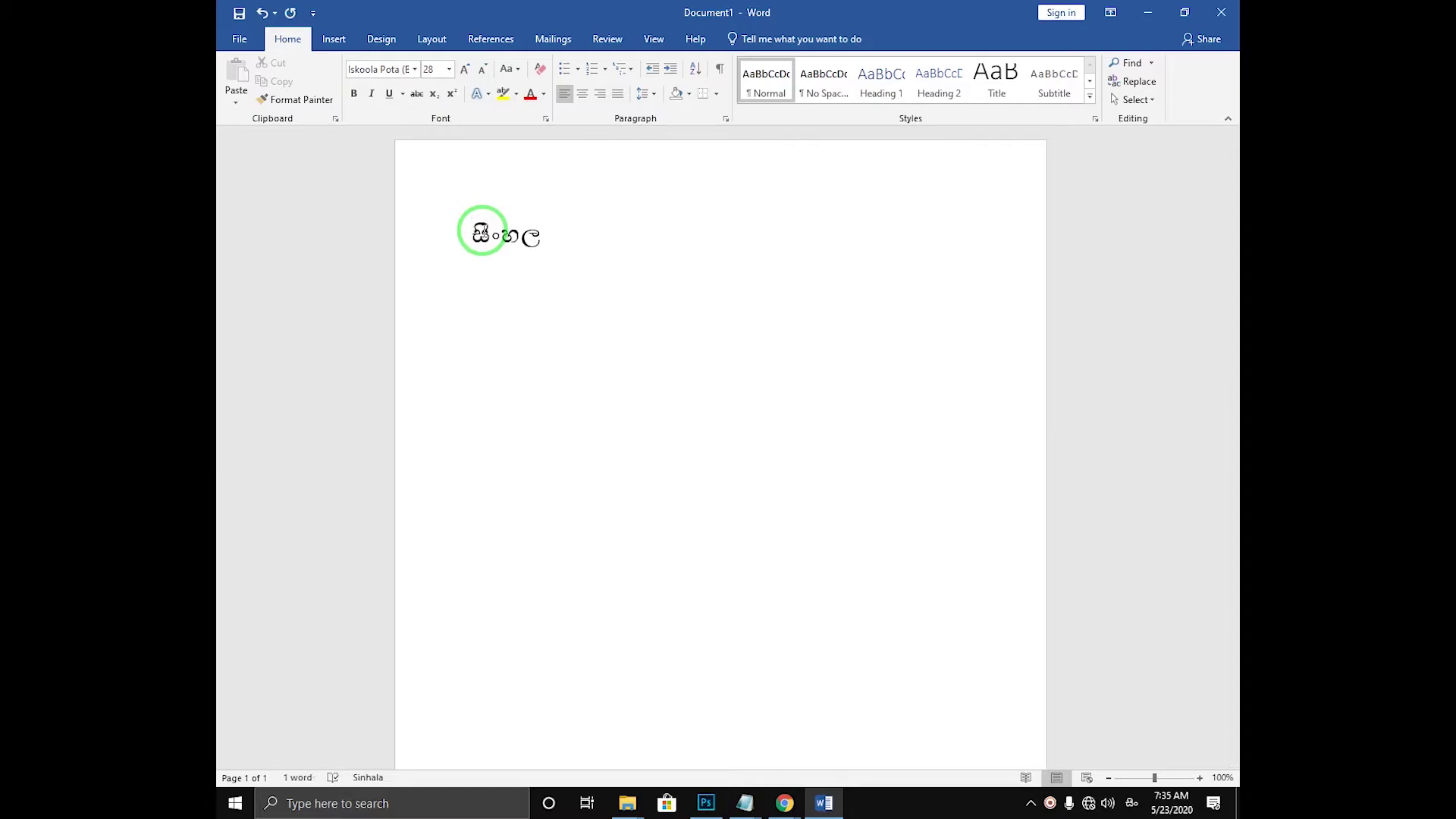
{"action": "type", "text": " වක"}
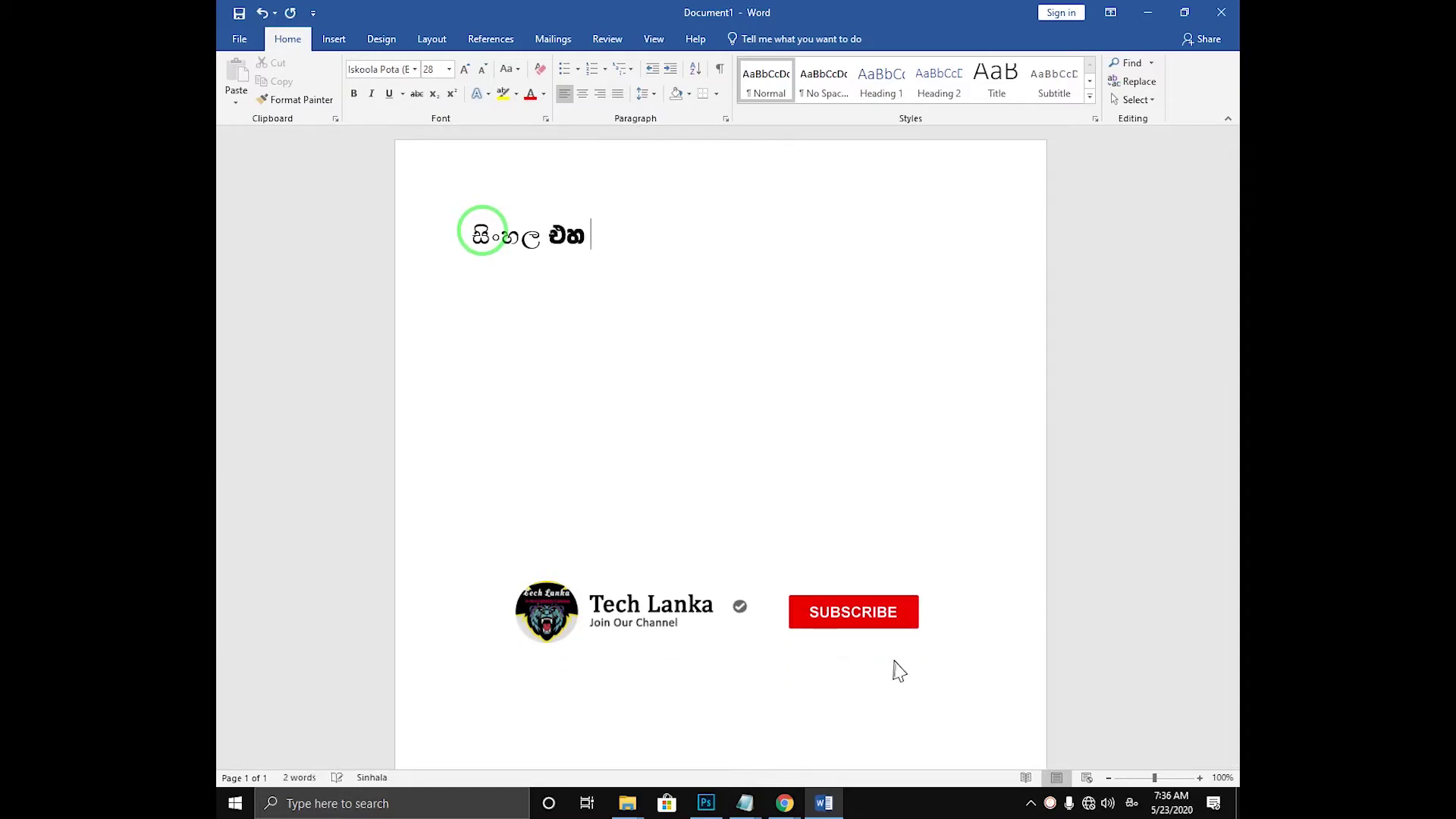
{"action": "key", "text": "BackSpace"}
{"action": "key", "text": "BackSpace"}
{"action": "key", "text": "BackSpace"}
Switch the input method and add ලියන්න and සුපිරි after සිංහල by transliterating "liyanna" and "supiri"
{"action": "key", "text": "alt+shift"}
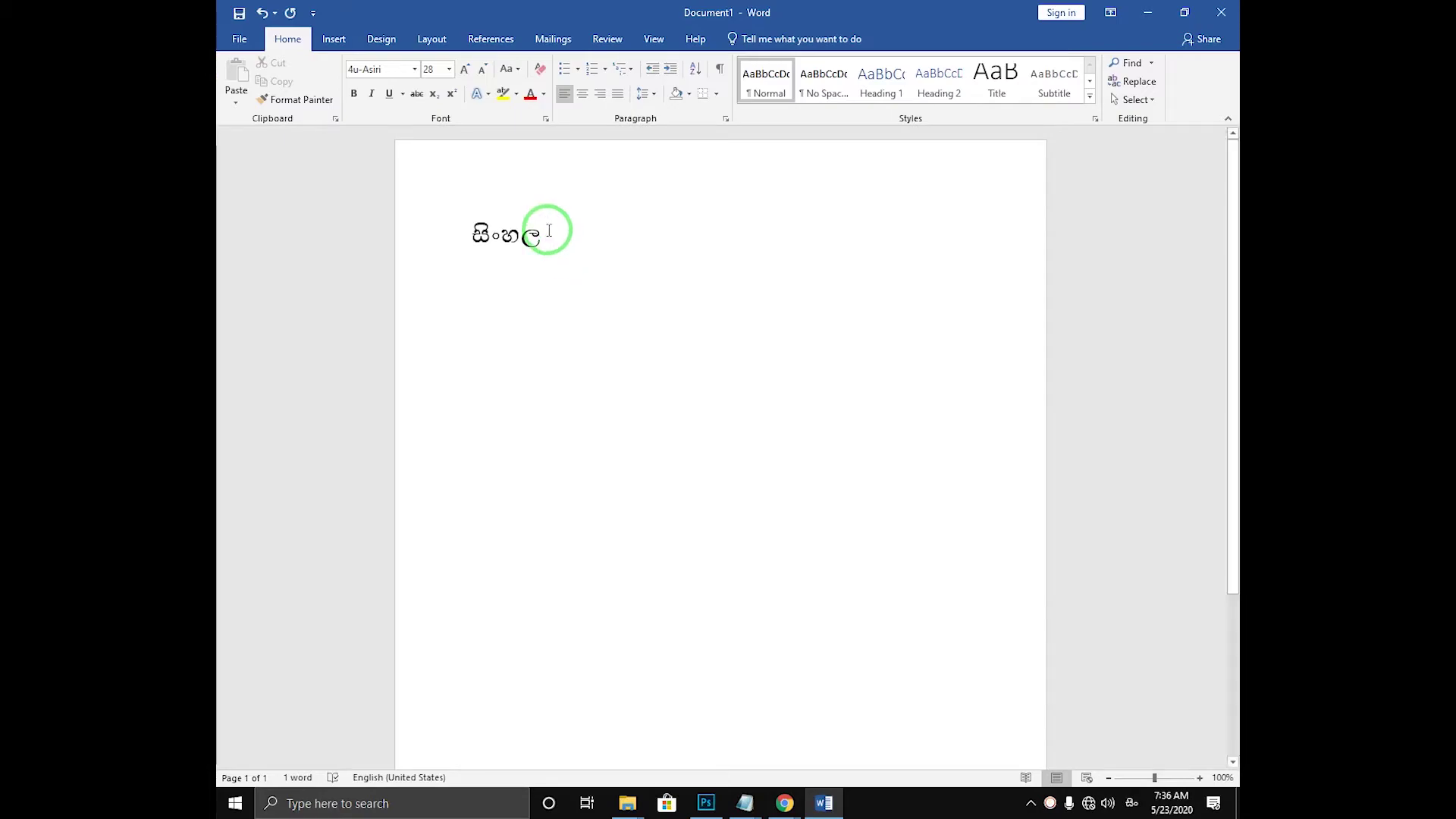
{"action": "type", "text": "liyanna"}
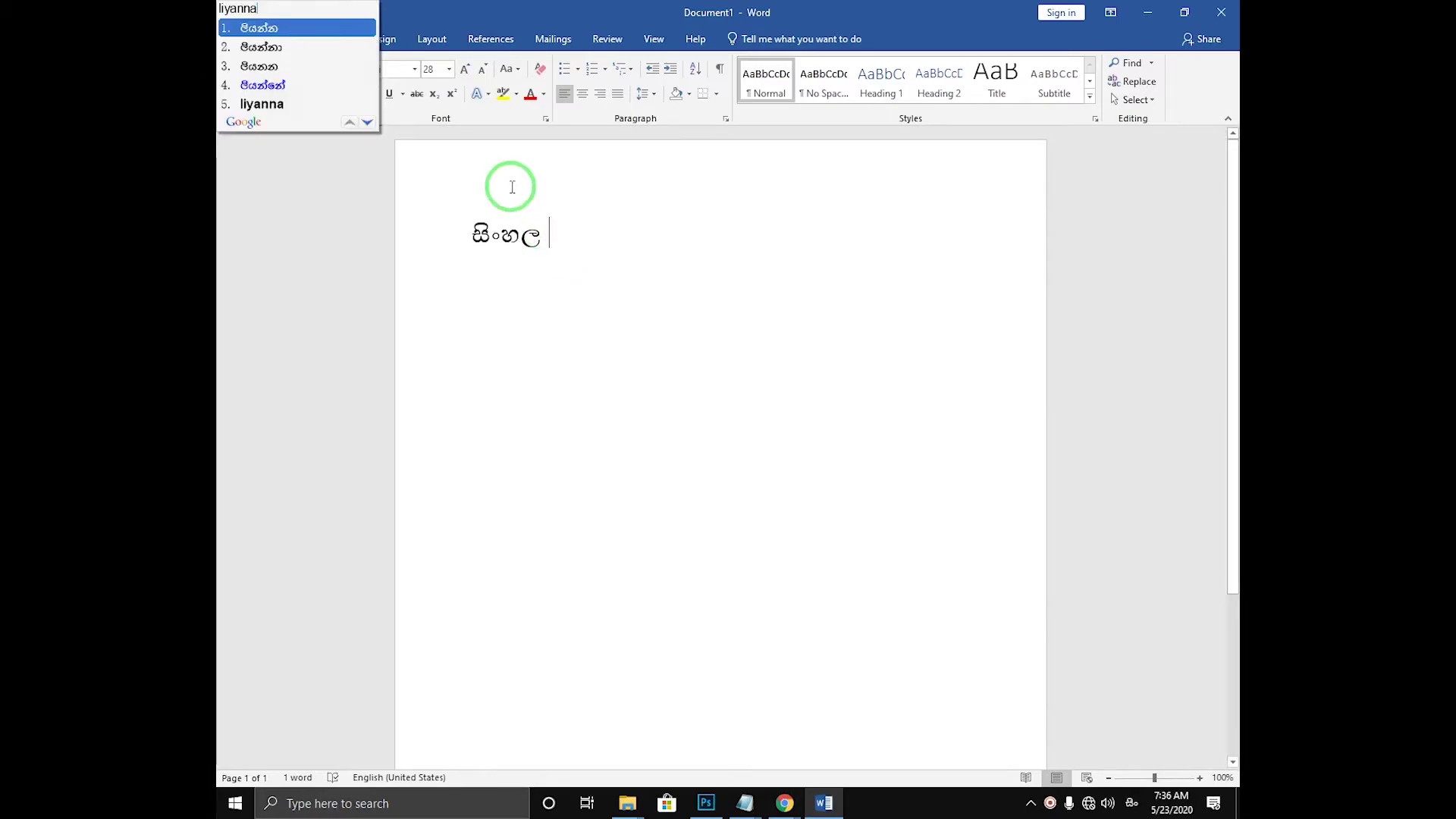
{"action": "left_click", "coordinate": [274, 36]}
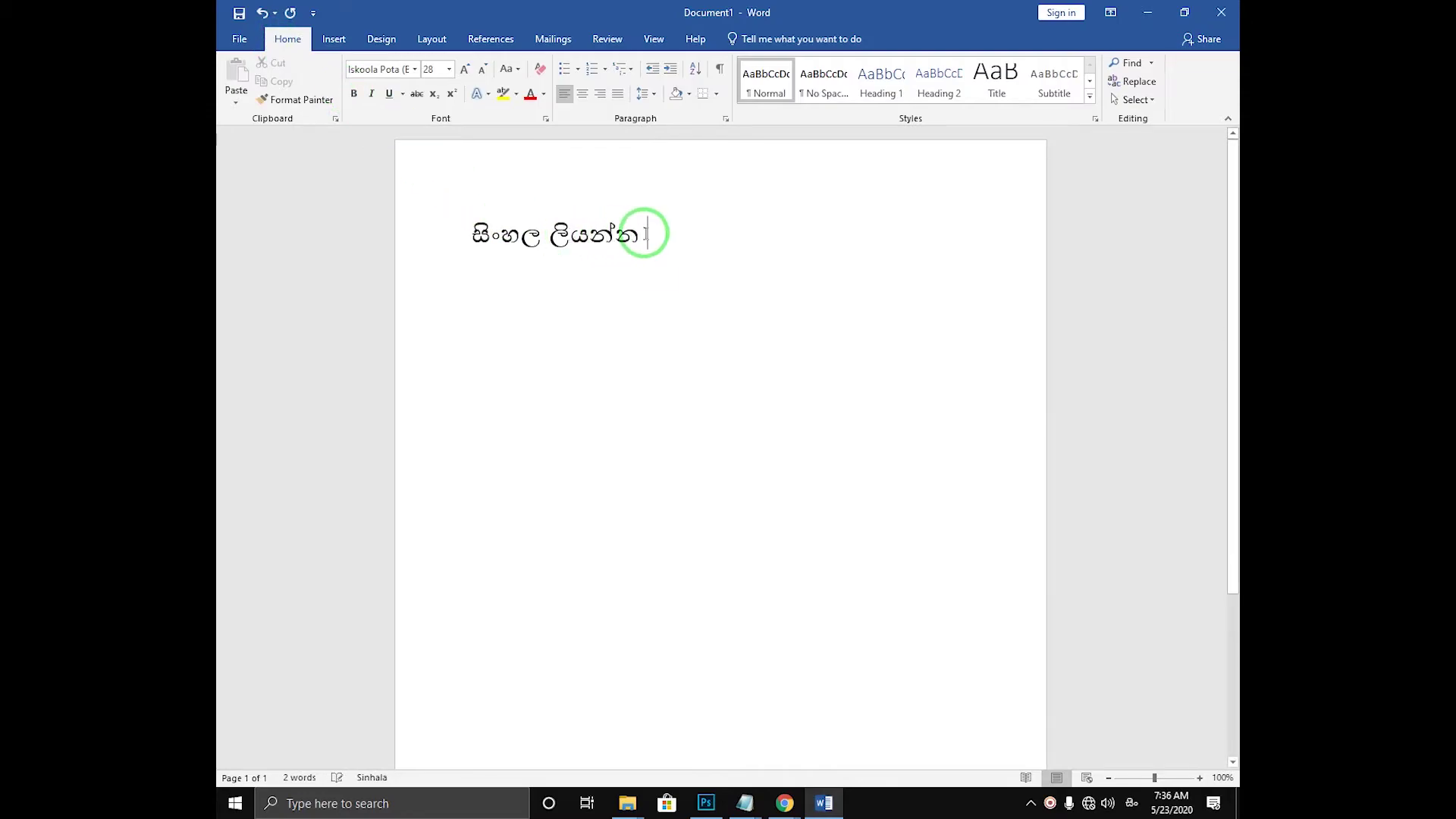
{"action": "type", "text": "su"}
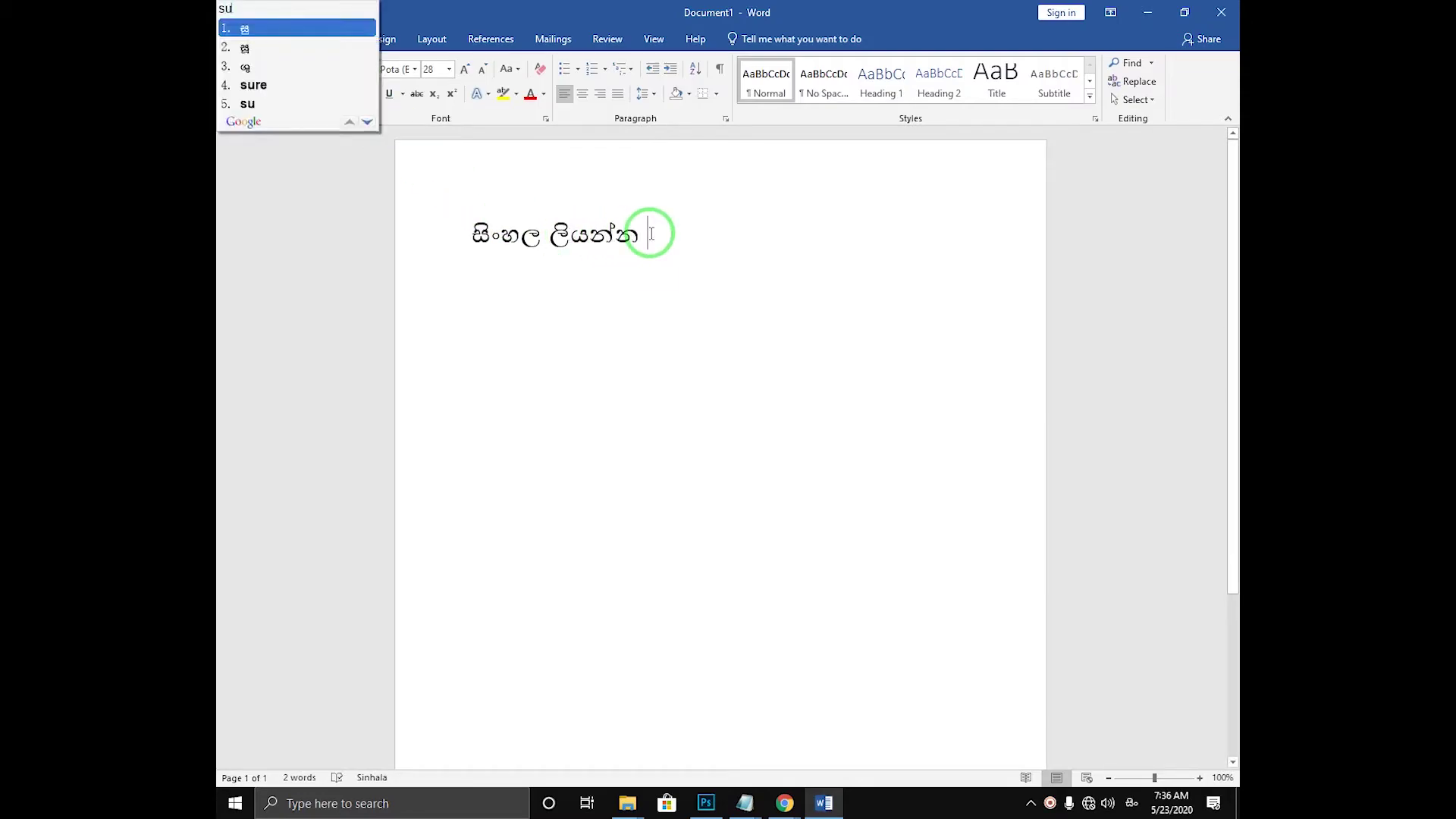
{"action": "type", "text": "piri"}
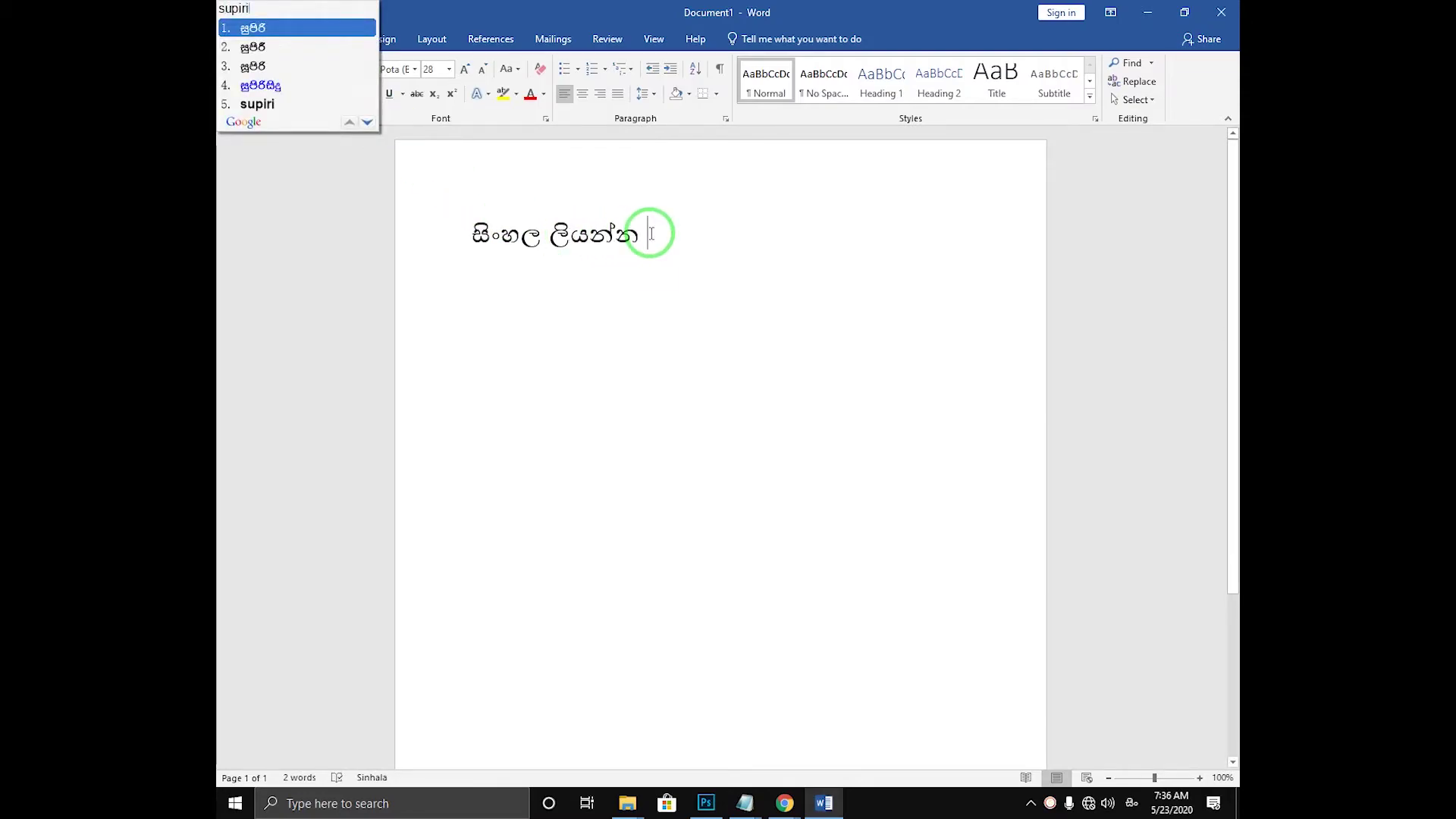
{"action": "key", "text": "space"}
Try transliterating "software", go through its suggestions, insert the English candidate, and delete the inserted word
{"action": "type", "text": "sof"}
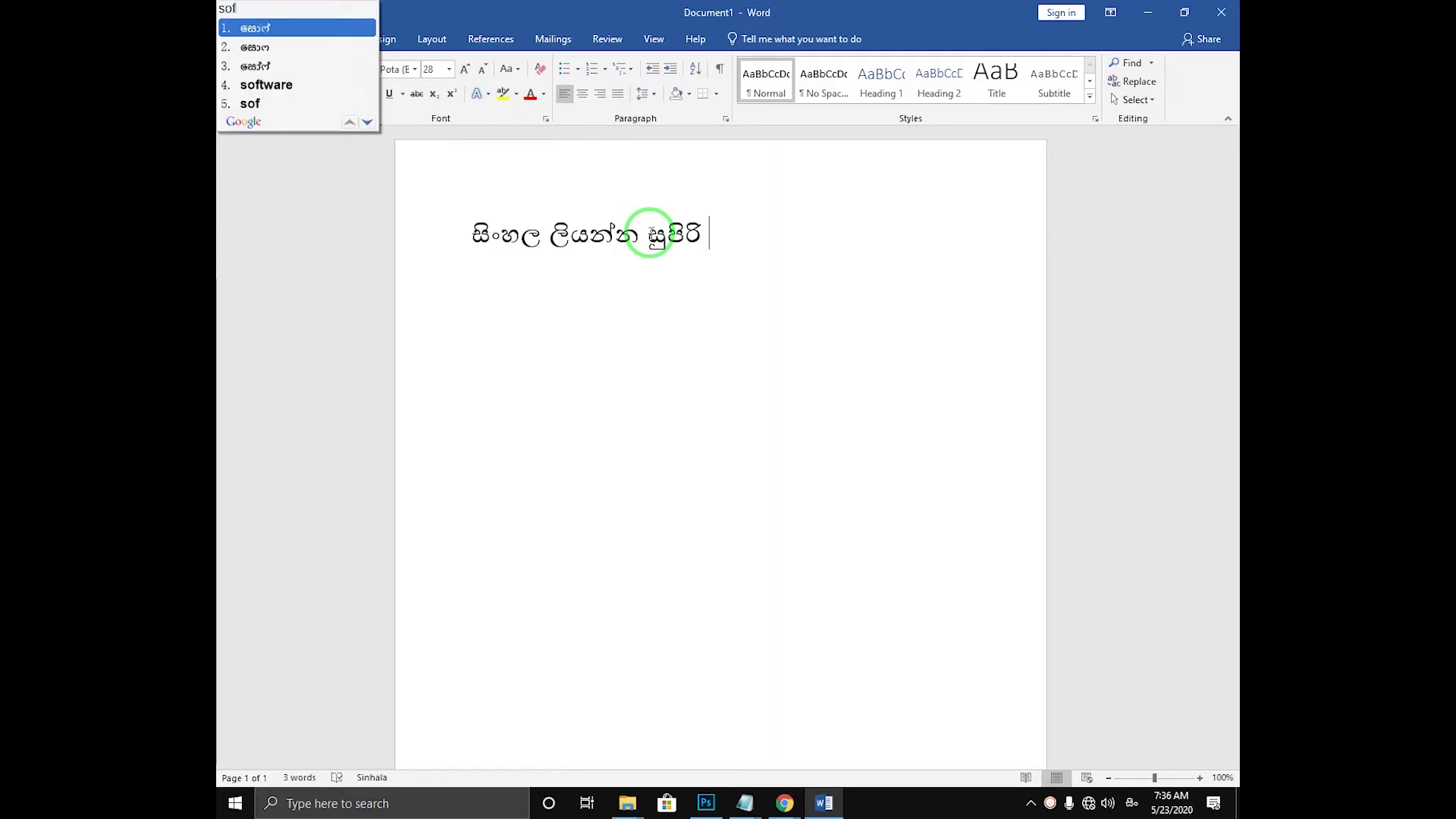
{"action": "type", "text": "tware"}
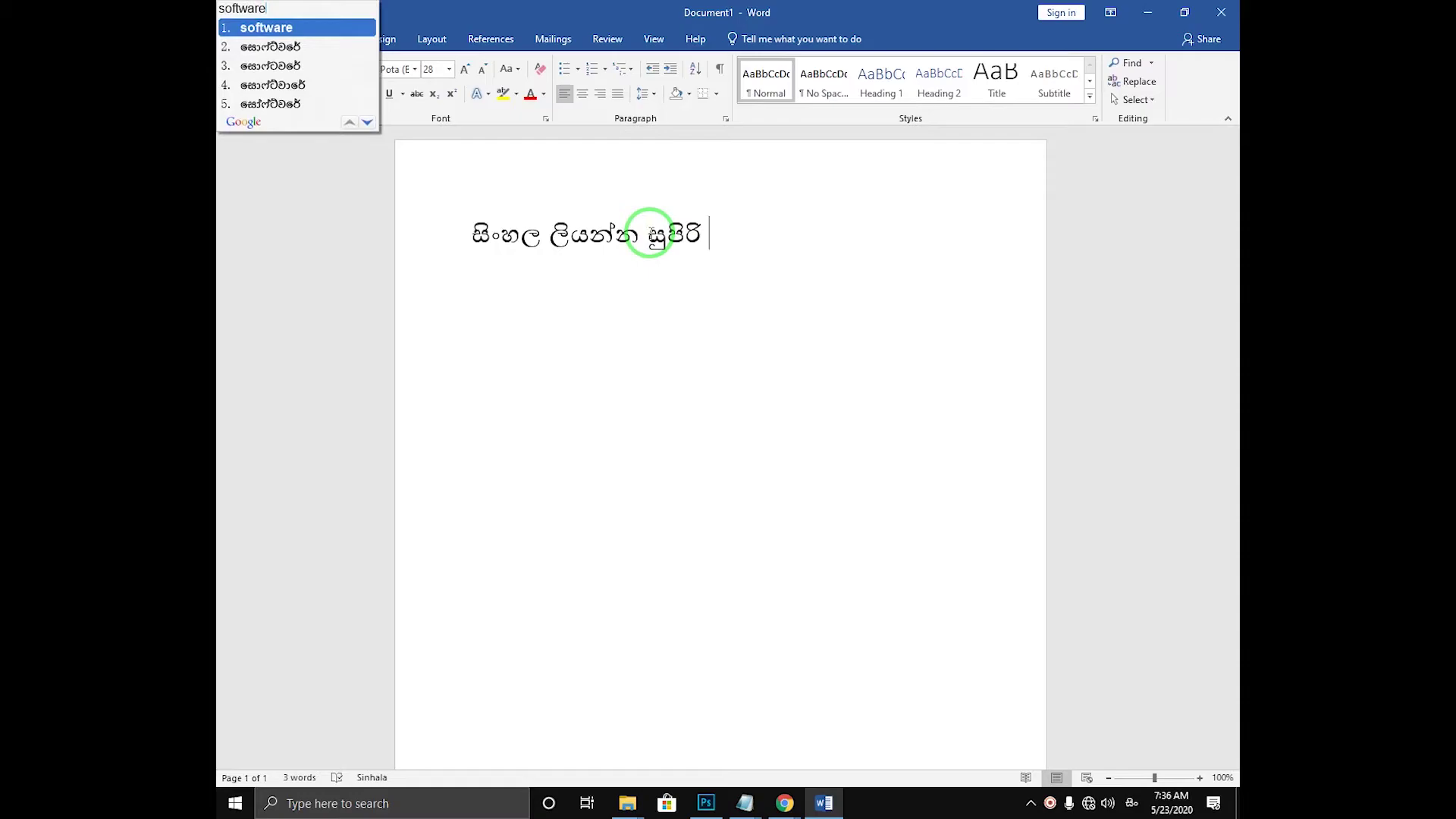
{"action": "key", "text": "Down"}
{"action": "key", "text": "Down"}
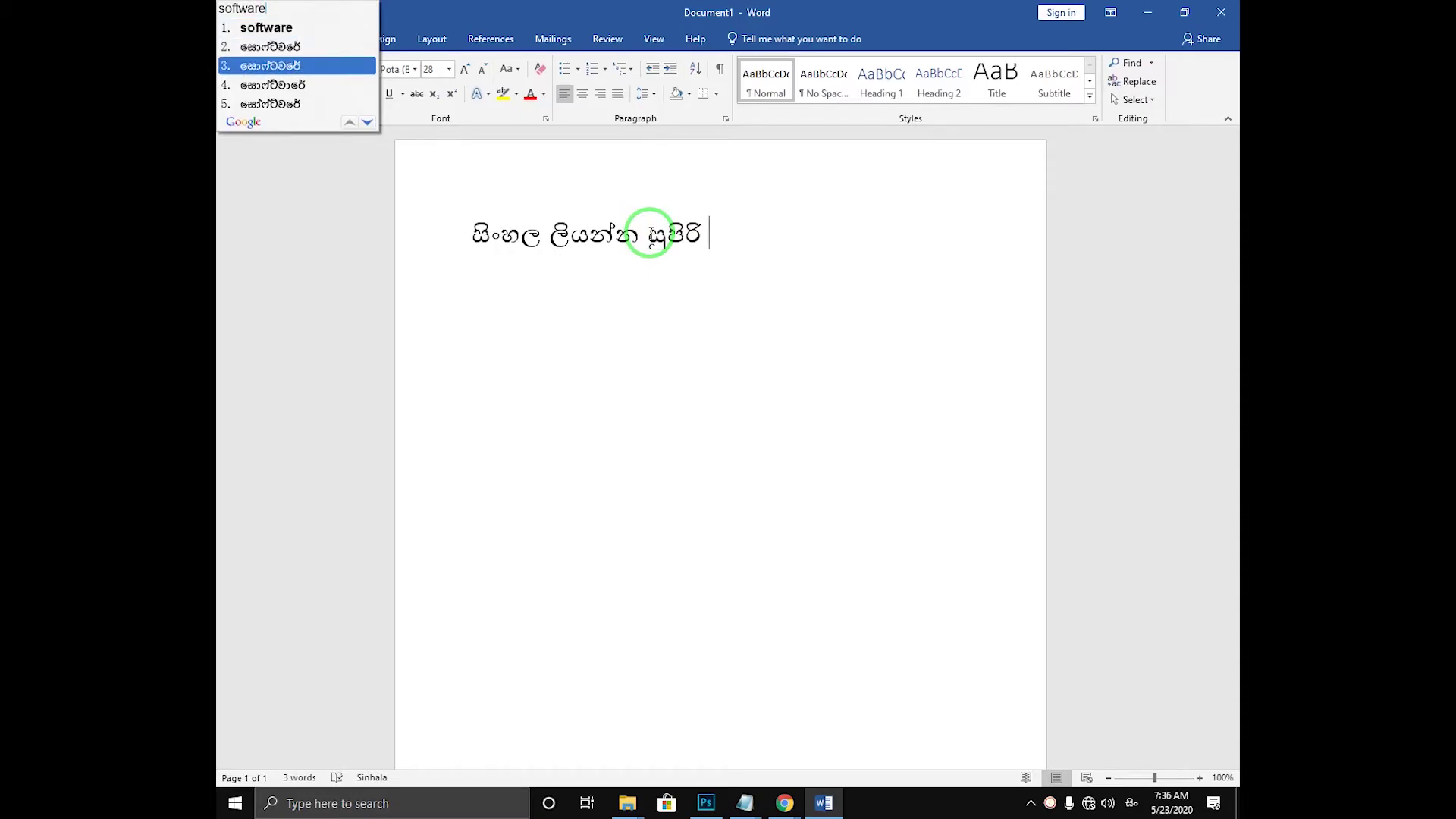
{"action": "key", "text": "Up"}
{"action": "key", "text": "Up"}
{"action": "key", "text": "Down"}
{"action": "key", "text": "Down"}
{"action": "key", "text": "Down"}
{"action": "key", "text": "Down"}
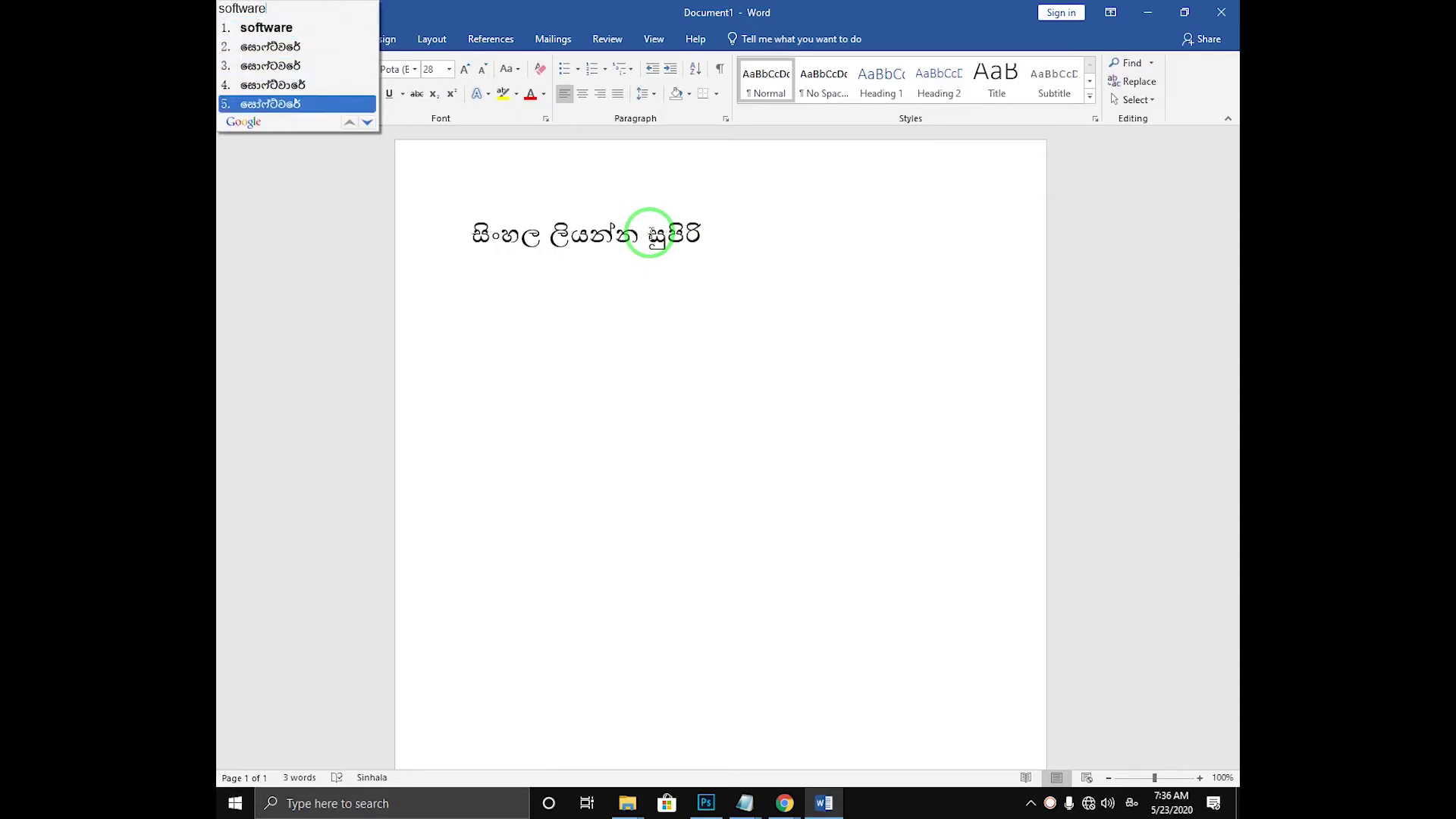
{"action": "key", "text": "Up"}
{"action": "key", "text": "Up"}
{"action": "key", "text": "Up"}
{"action": "key", "text": "Up"}
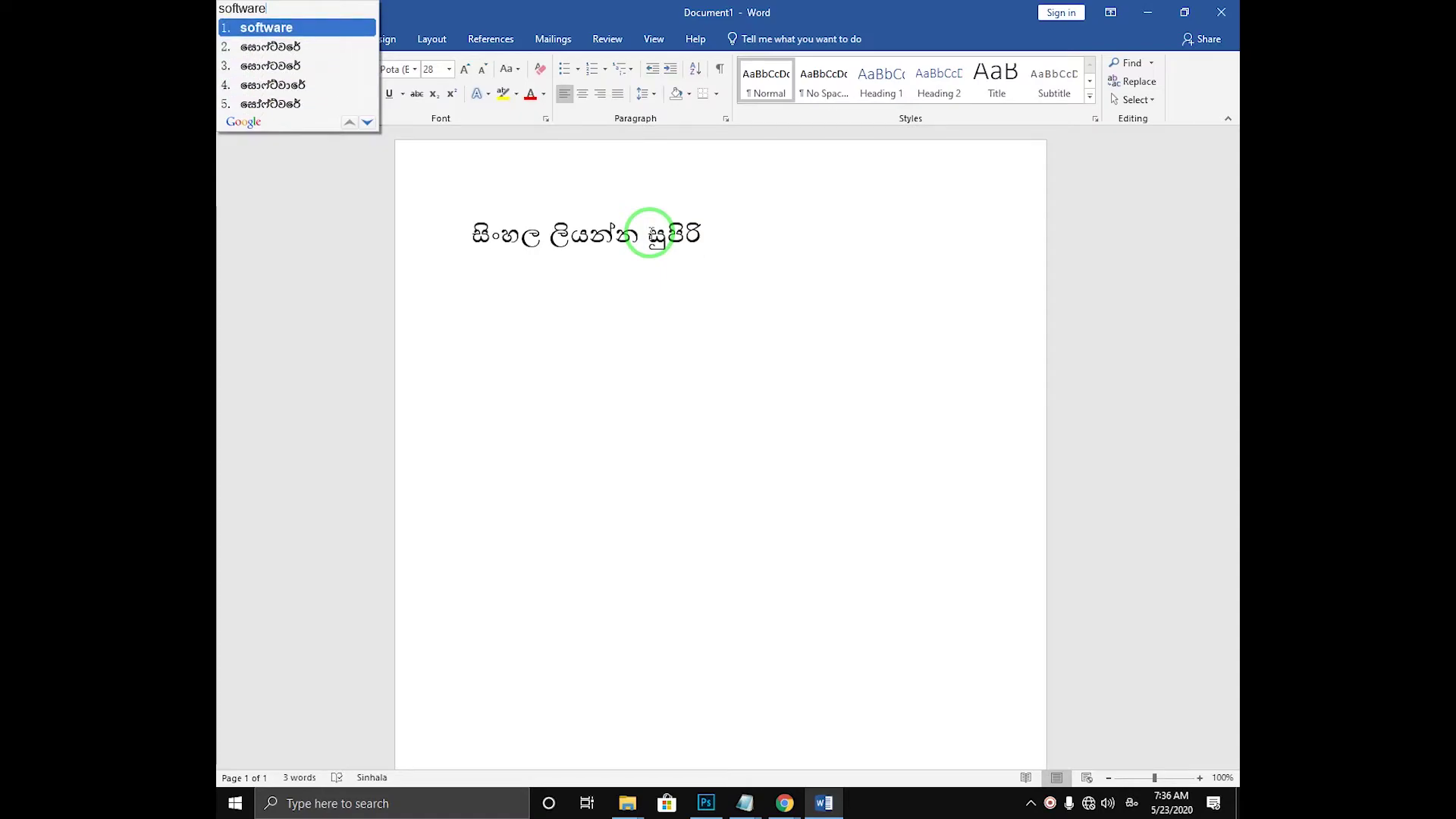
{"action": "key", "text": "Return"}
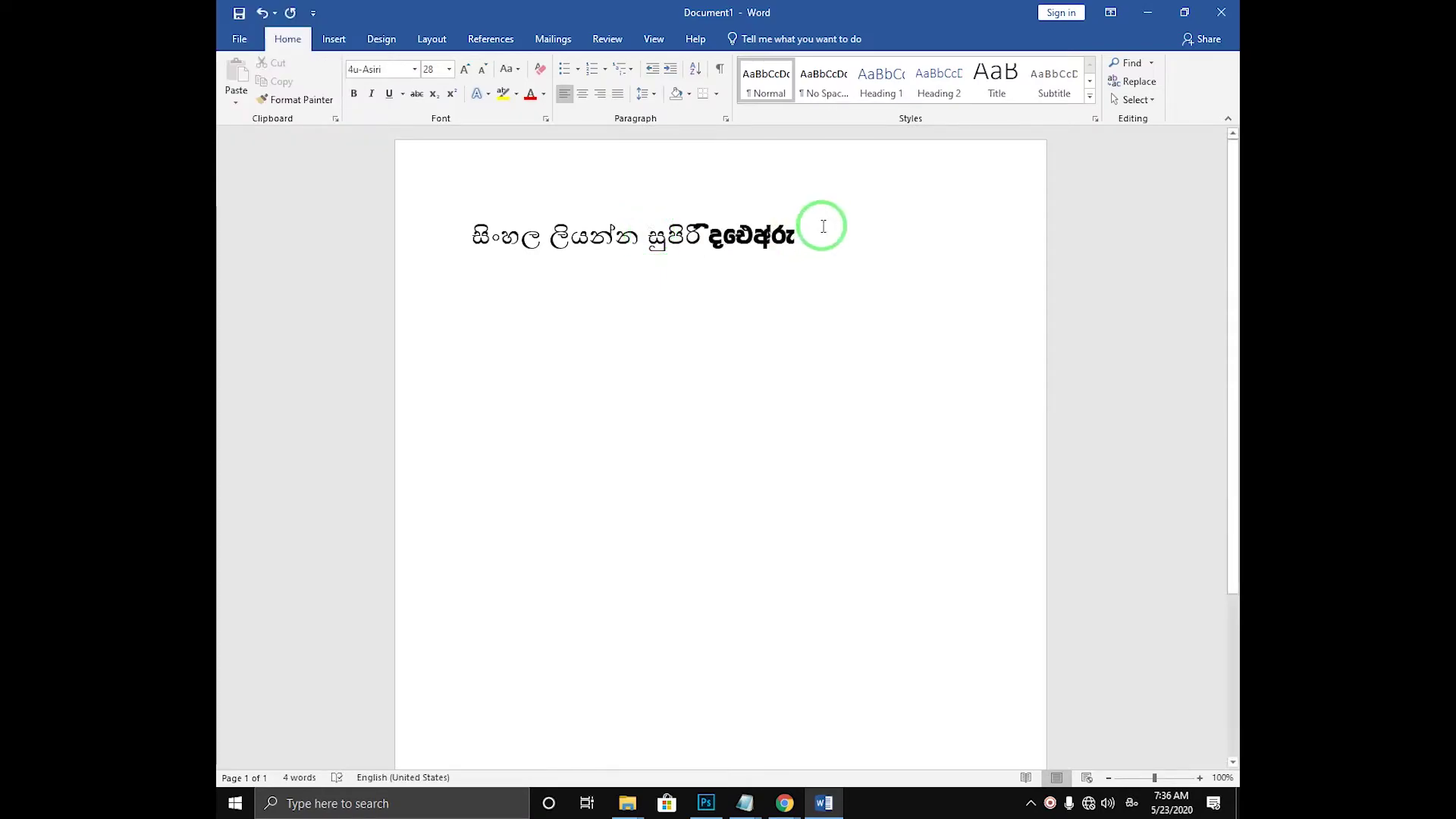
{"action": "left_click_drag", "start_coordinate": [796, 234], "coordinate": [694, 236]}
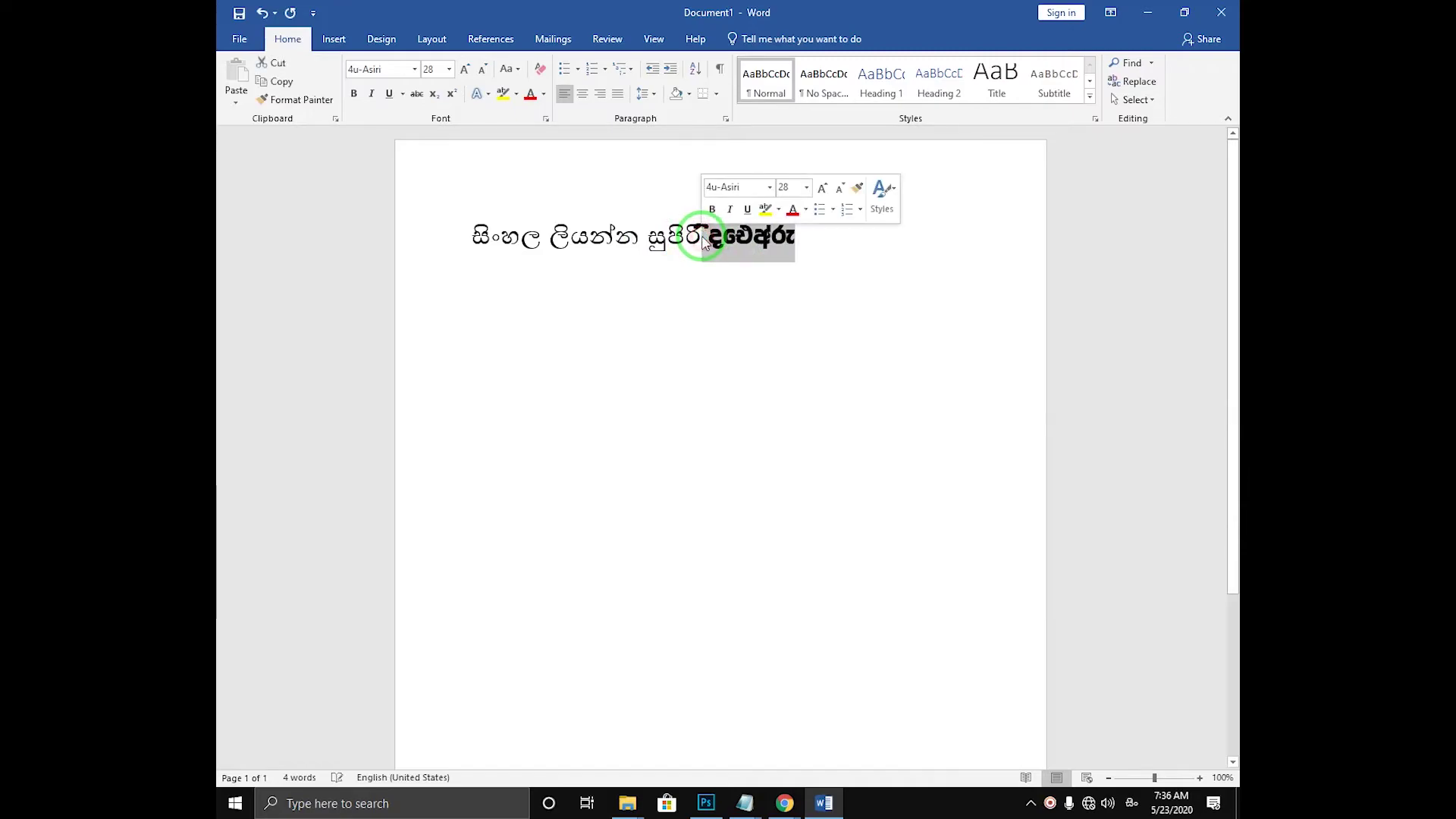
{"action": "key", "text": "BackSpace"}
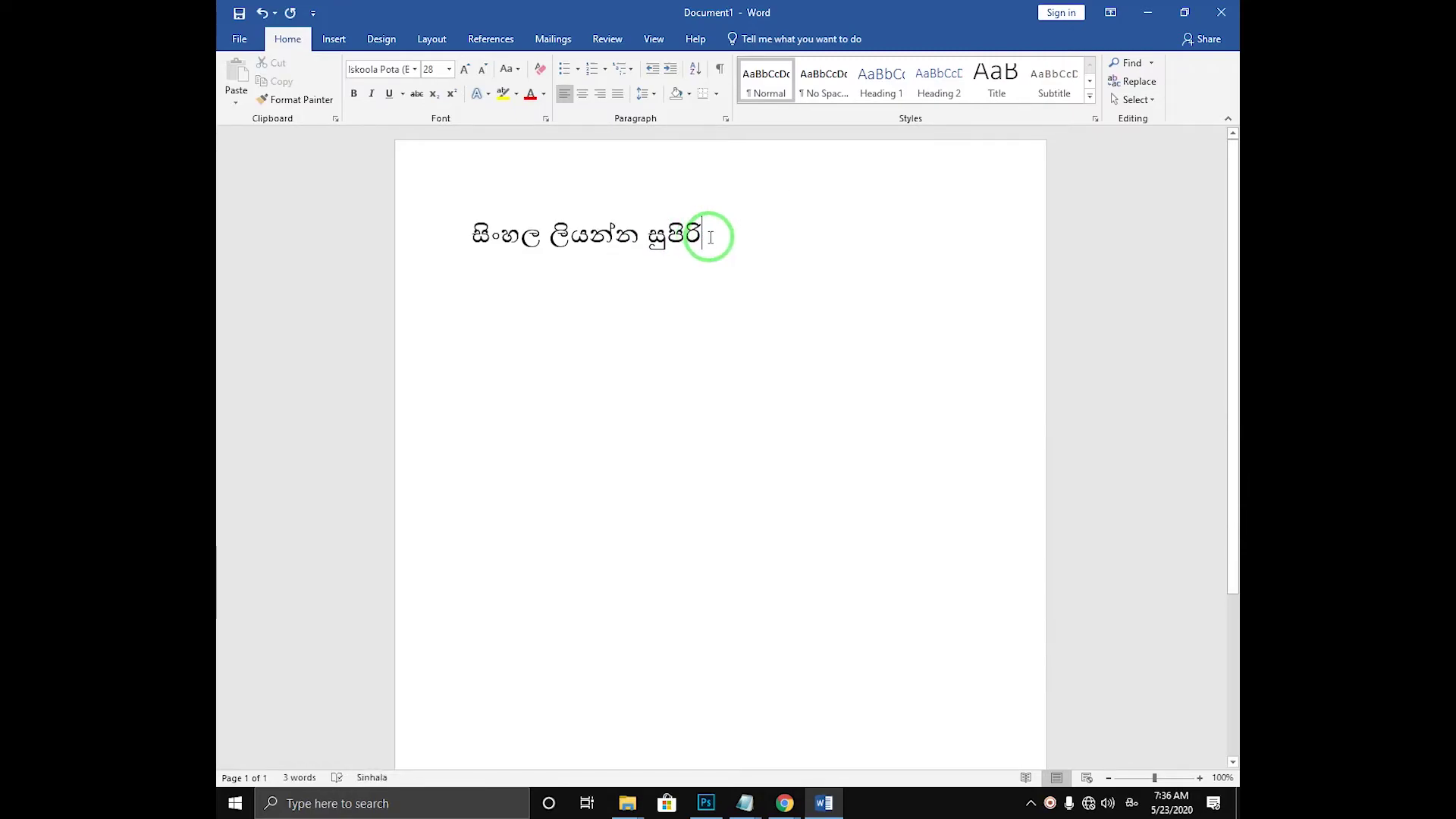
Complete the sentence with සොෆ්ට්වෙයාර් එකක් by transliterating the software word phonetically with "wear", followed by "ekak"
{"action": "type", "text": "soft"}
{"action": "key", "text": "BackSpace"}
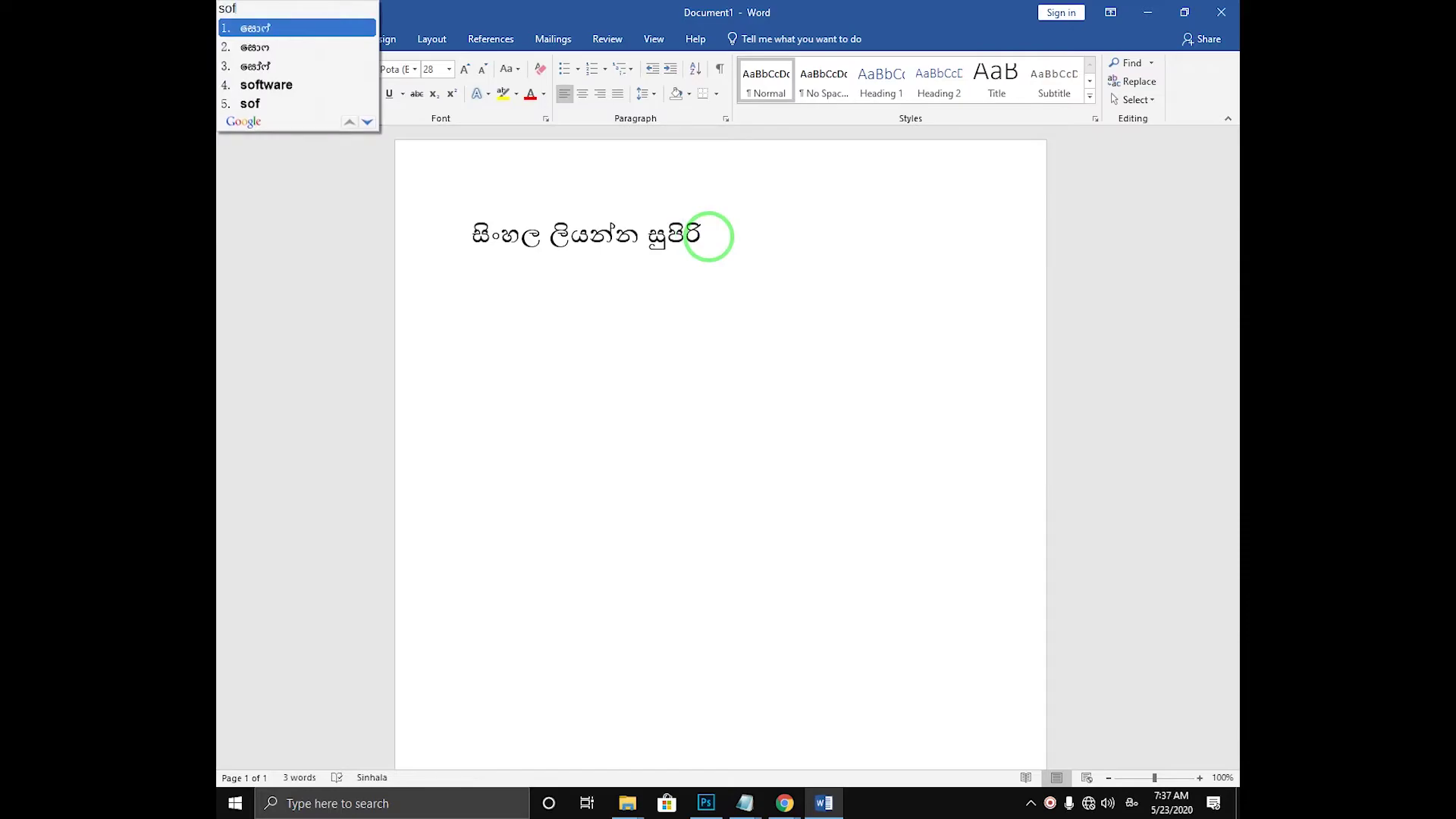
{"action": "type", "text": "wear"}
{"action": "key", "text": "space"}
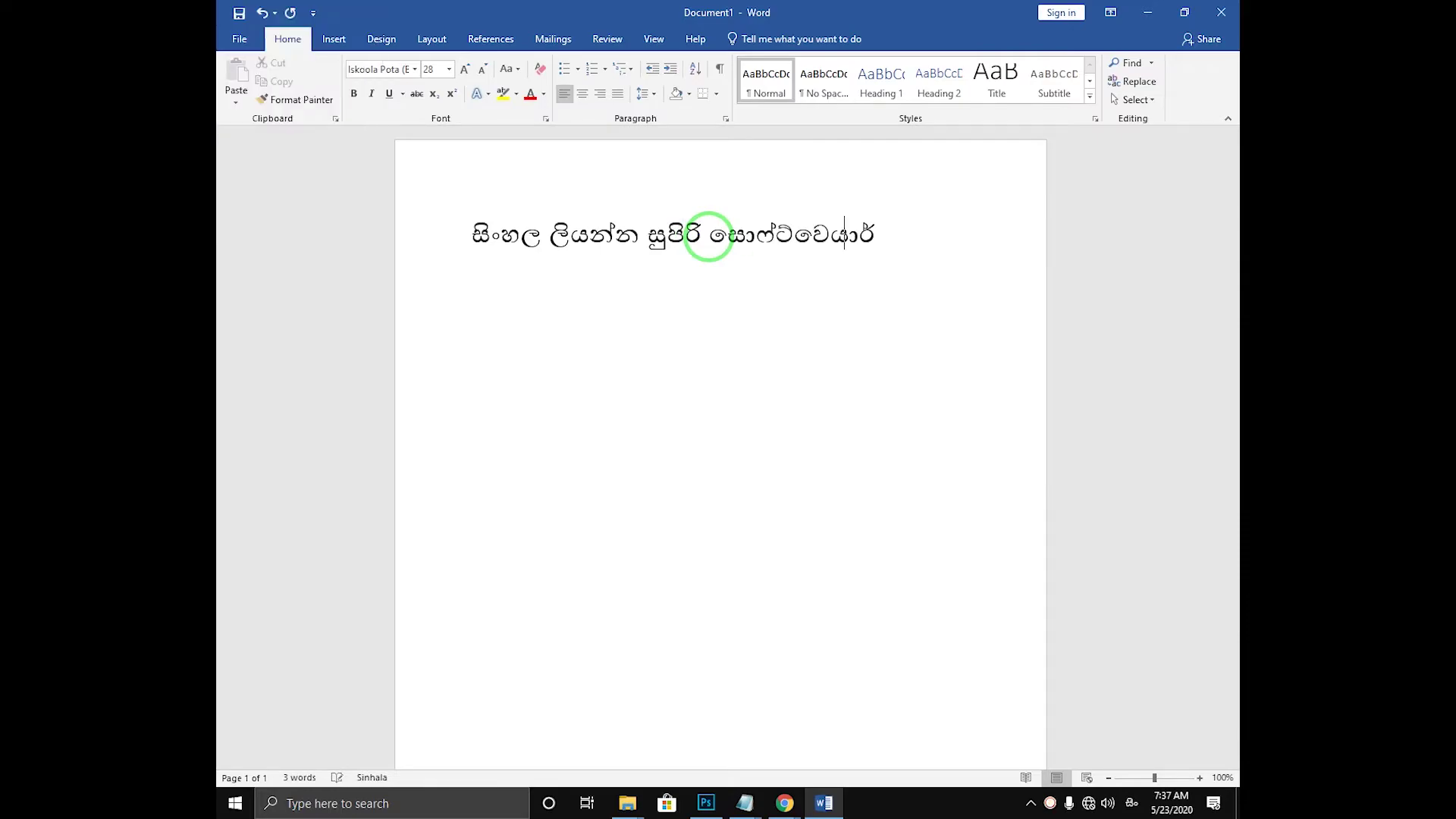
{"action": "type", "text": "ekak"}
{"action": "key", "text": "space"}
Review the Sinhala sentence, examining the individual letters of සුපිරි, සොෆ්ට්වෙයාර් and එකක්
{"action": "left_click_drag", "start_coordinate": [952, 235], "coordinate": [396, 246]}
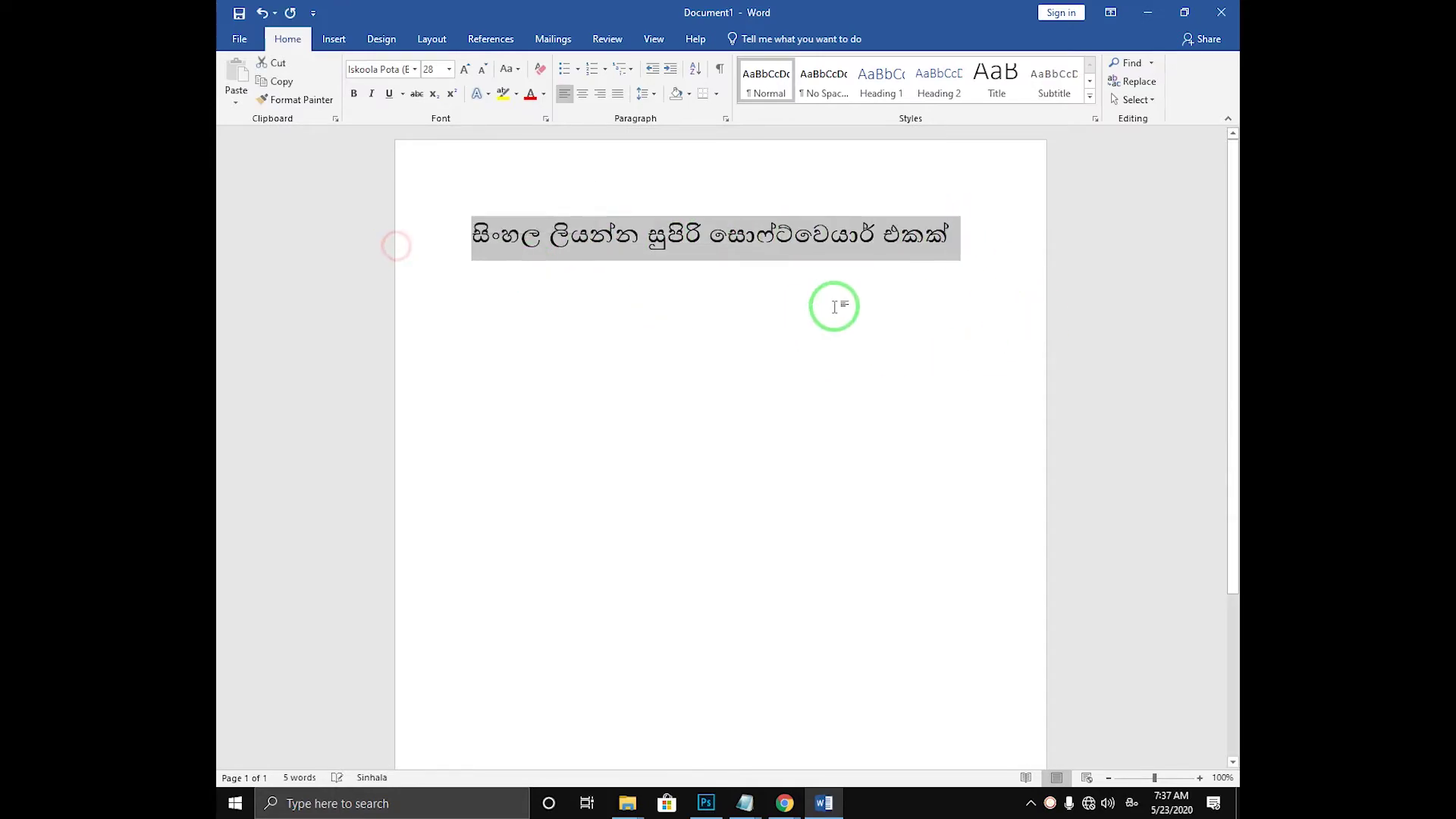
{"action": "left_click", "coordinate": [834, 306]}
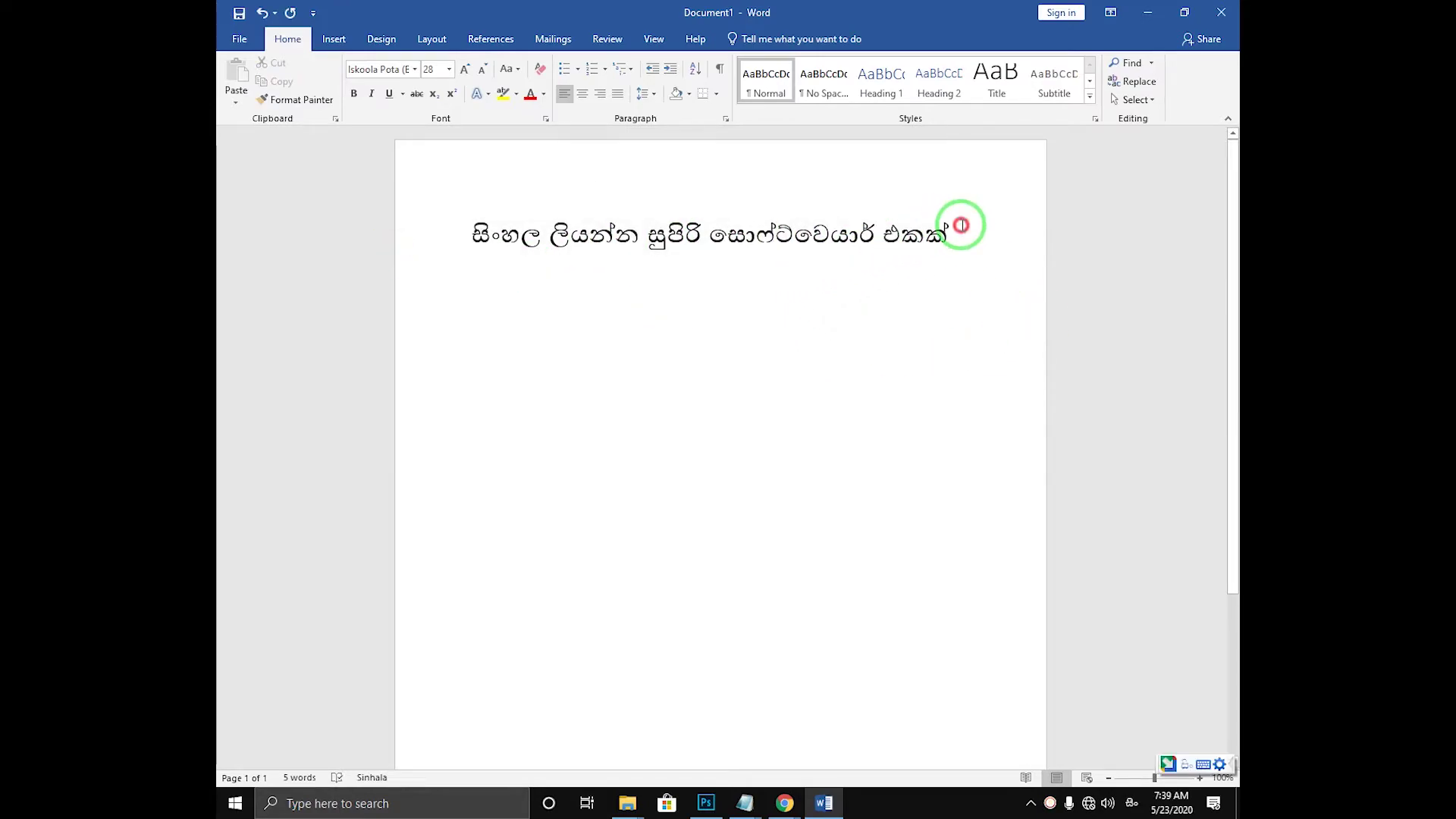
{"action": "left_click_drag", "start_coordinate": [961, 225], "coordinate": [461, 227]}
{"action": "left_click", "coordinate": [713, 230]}
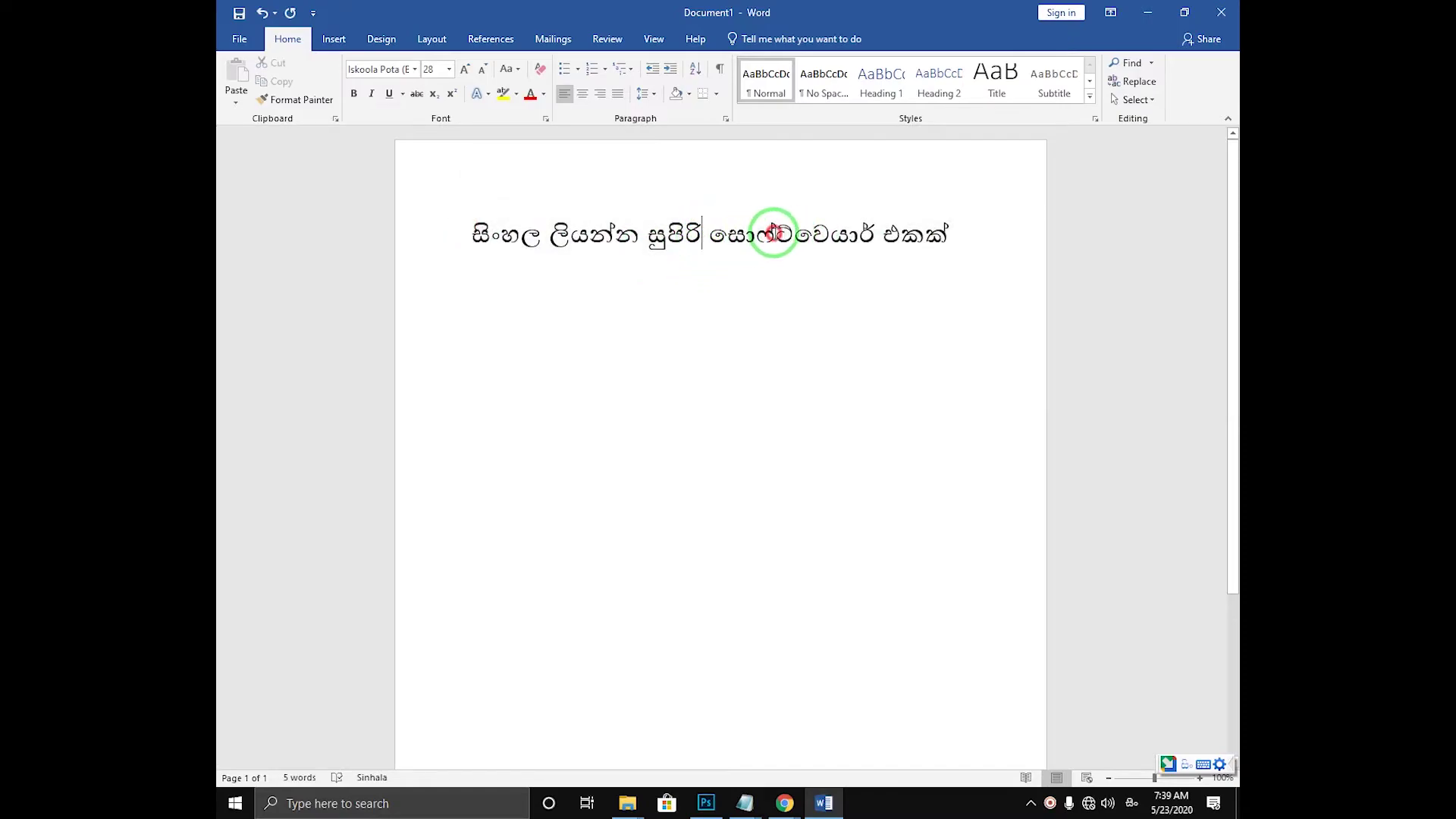
{"action": "key", "text": "Right"}
{"action": "key", "text": "Right"}
{"action": "key", "text": "Right"}
{"action": "key", "text": "Right"}
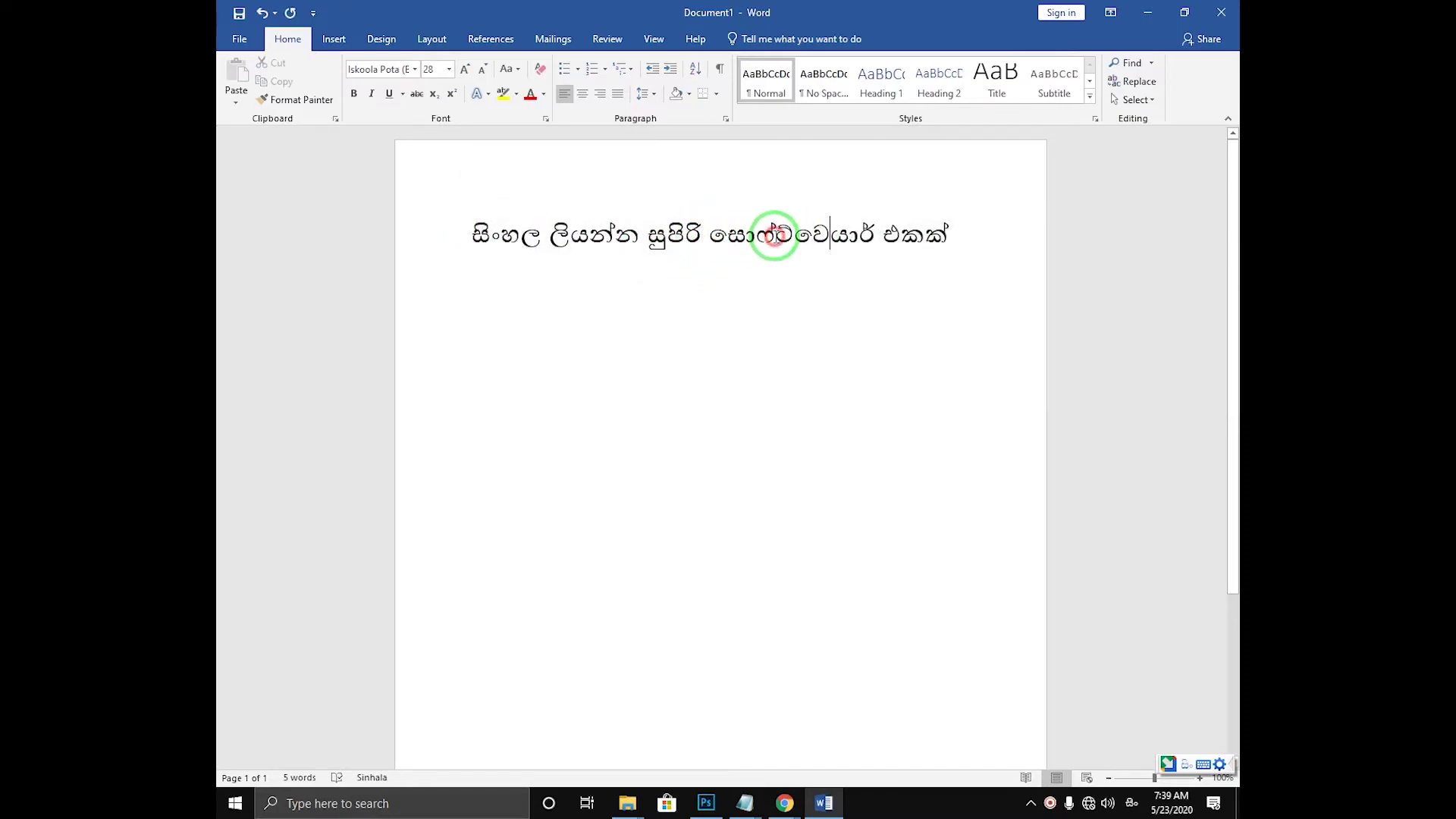
{"action": "left_click", "coordinate": [666, 235]}
{"action": "left_click_drag", "start_coordinate": [684, 237], "coordinate": [701, 237]}
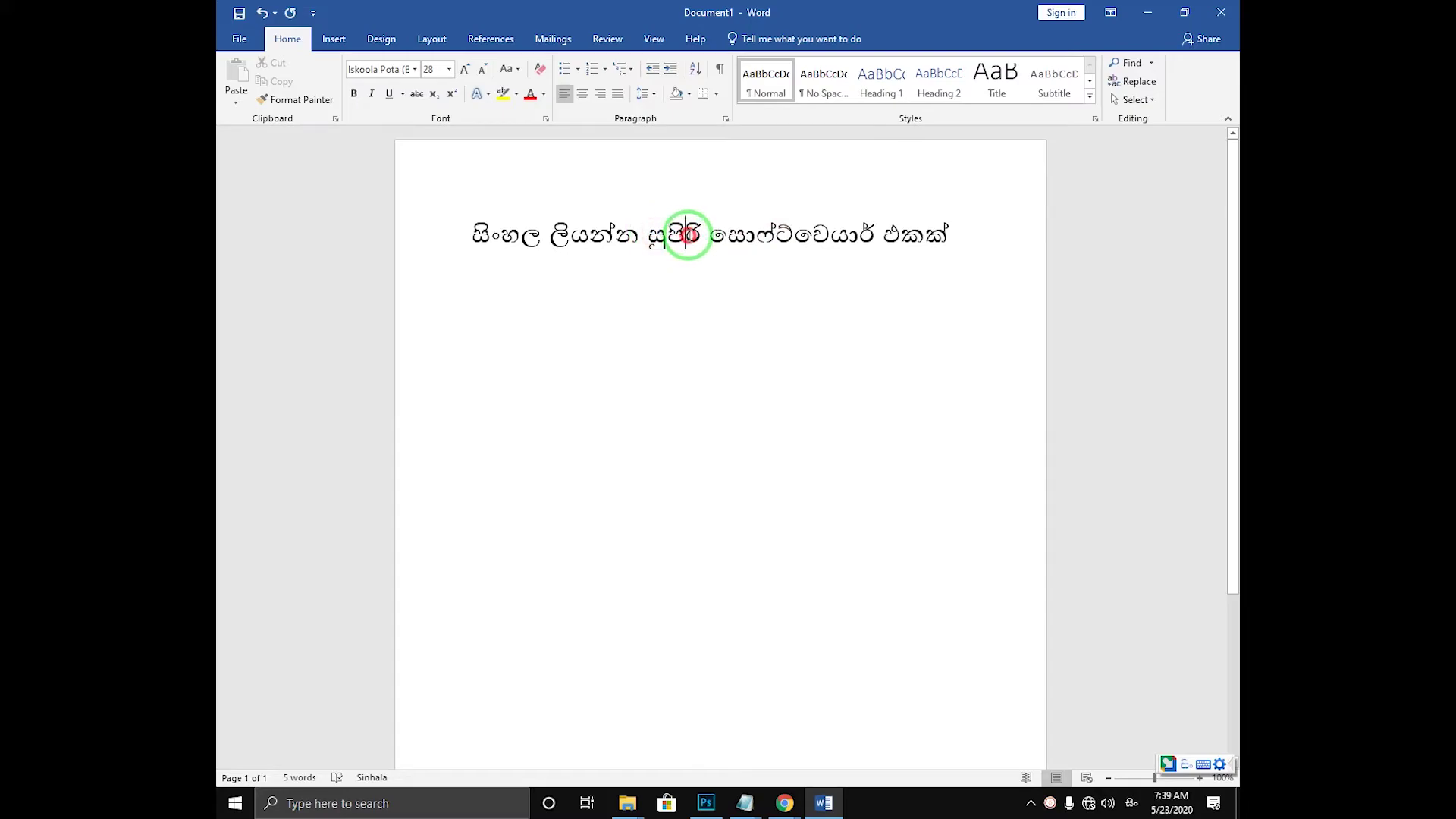
{"action": "left_click", "coordinate": [869, 247]}
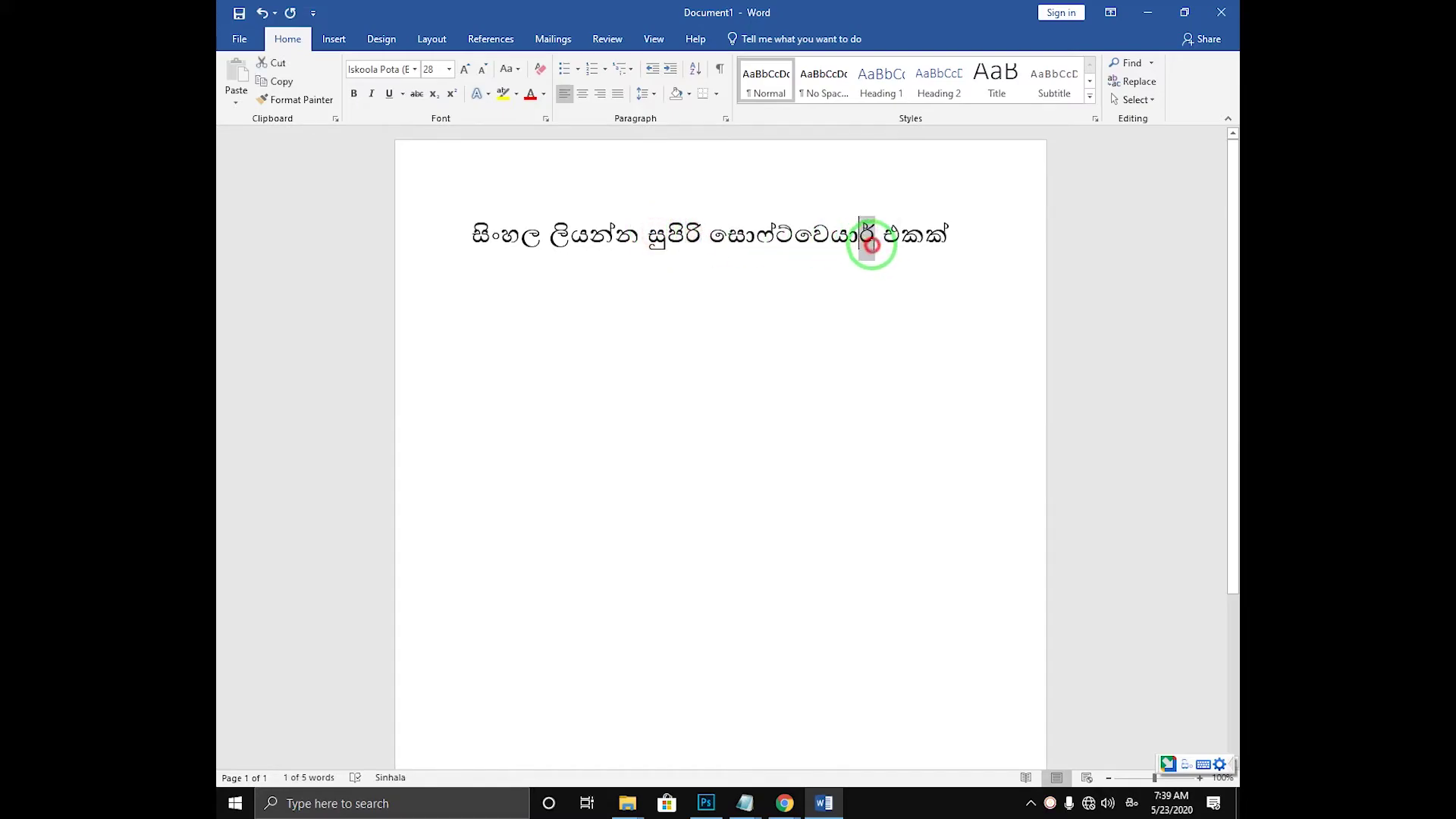
{"action": "left_click", "coordinate": [888, 251]}
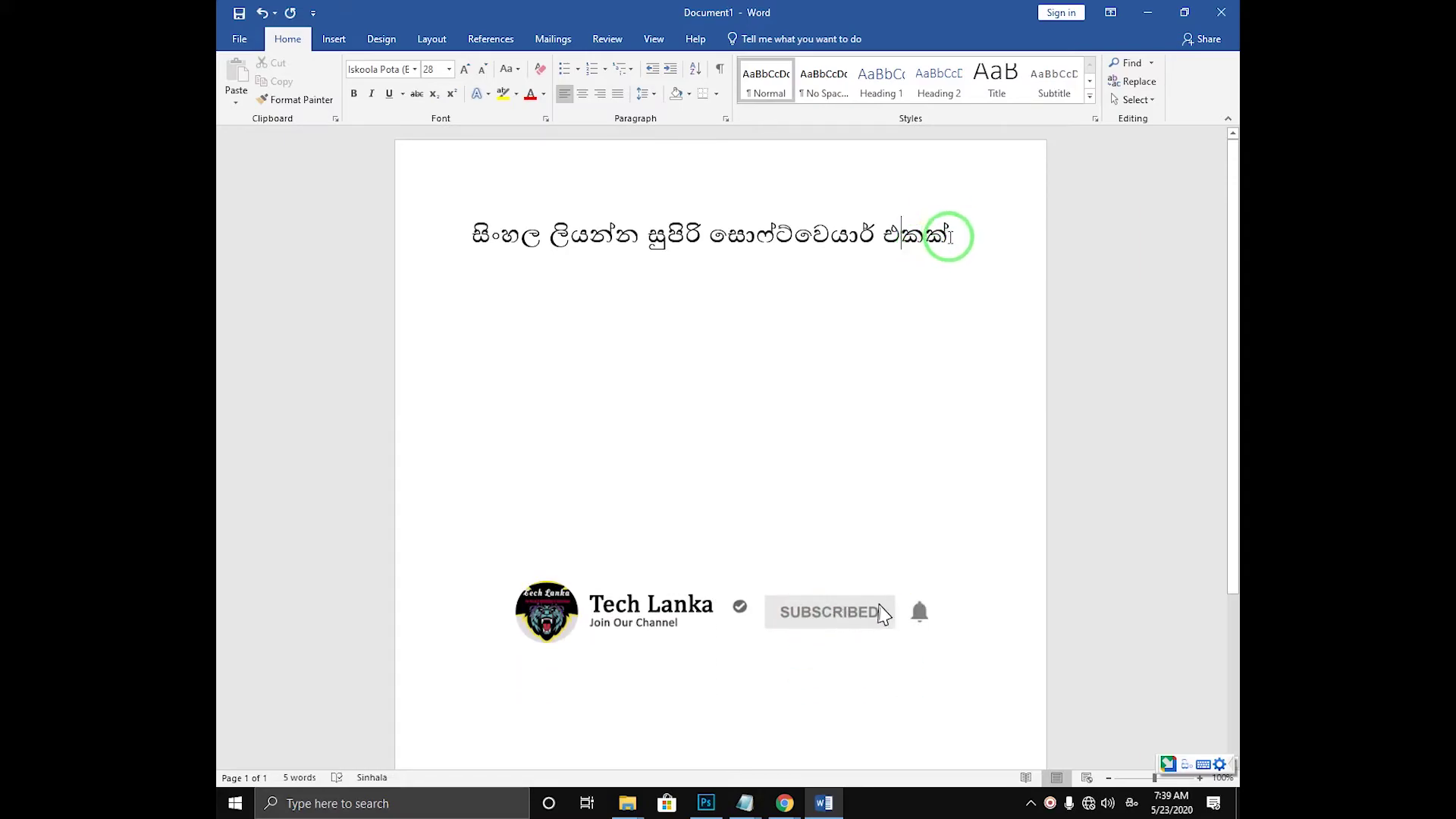
{"action": "left_click_drag", "start_coordinate": [948, 237], "coordinate": [500, 239]}
{"action": "left_click", "coordinate": [527, 254]}
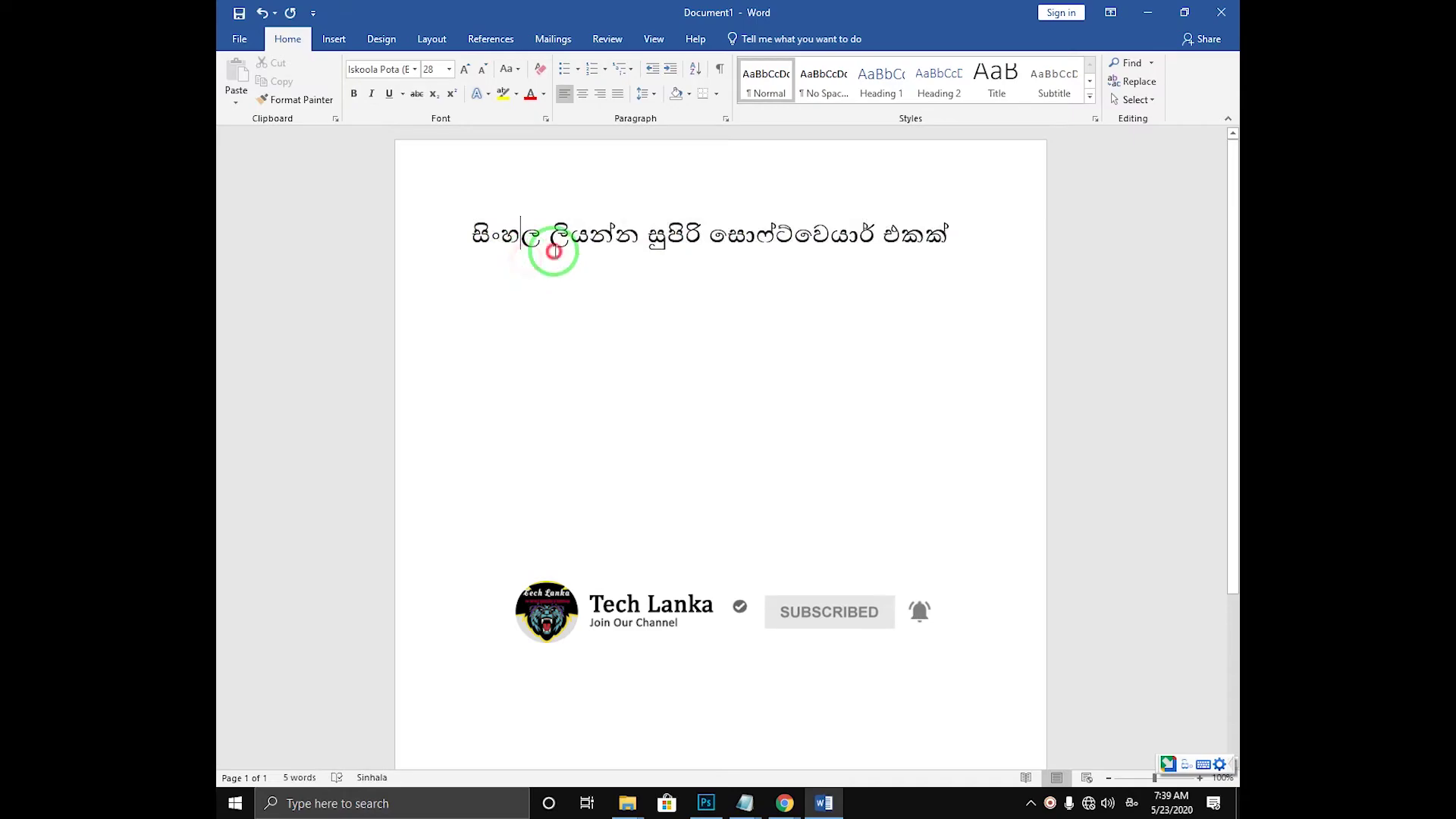
Switch to Photoshop, create a wide text box in the canvas's upper part, and set its font size to 48 pt
{"action": "left_click", "coordinate": [709, 806]}
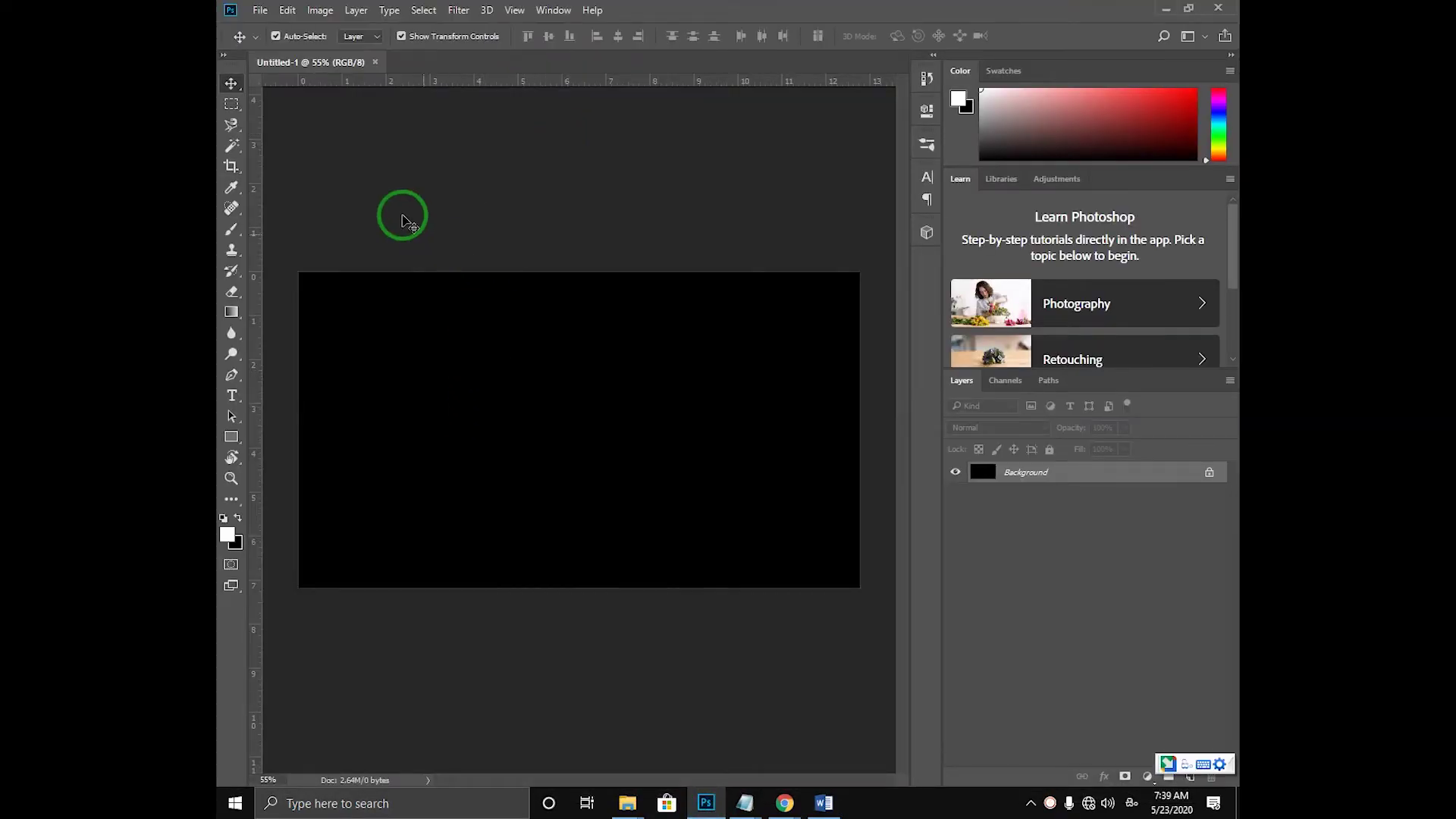
{"action": "left_click", "coordinate": [232, 395]}
{"action": "left_click", "coordinate": [460, 398]}
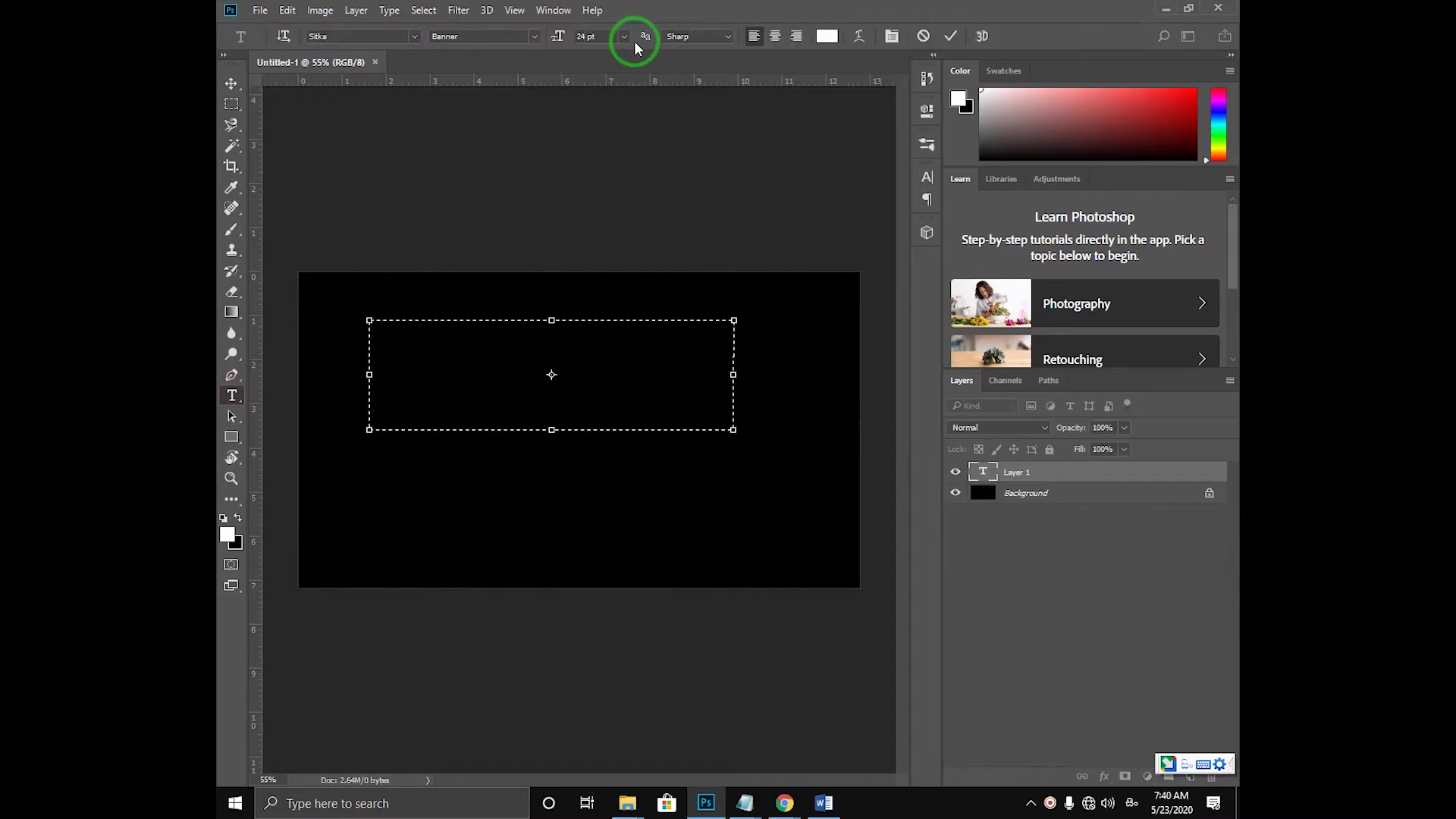
{"action": "left_click", "coordinate": [626, 38]}
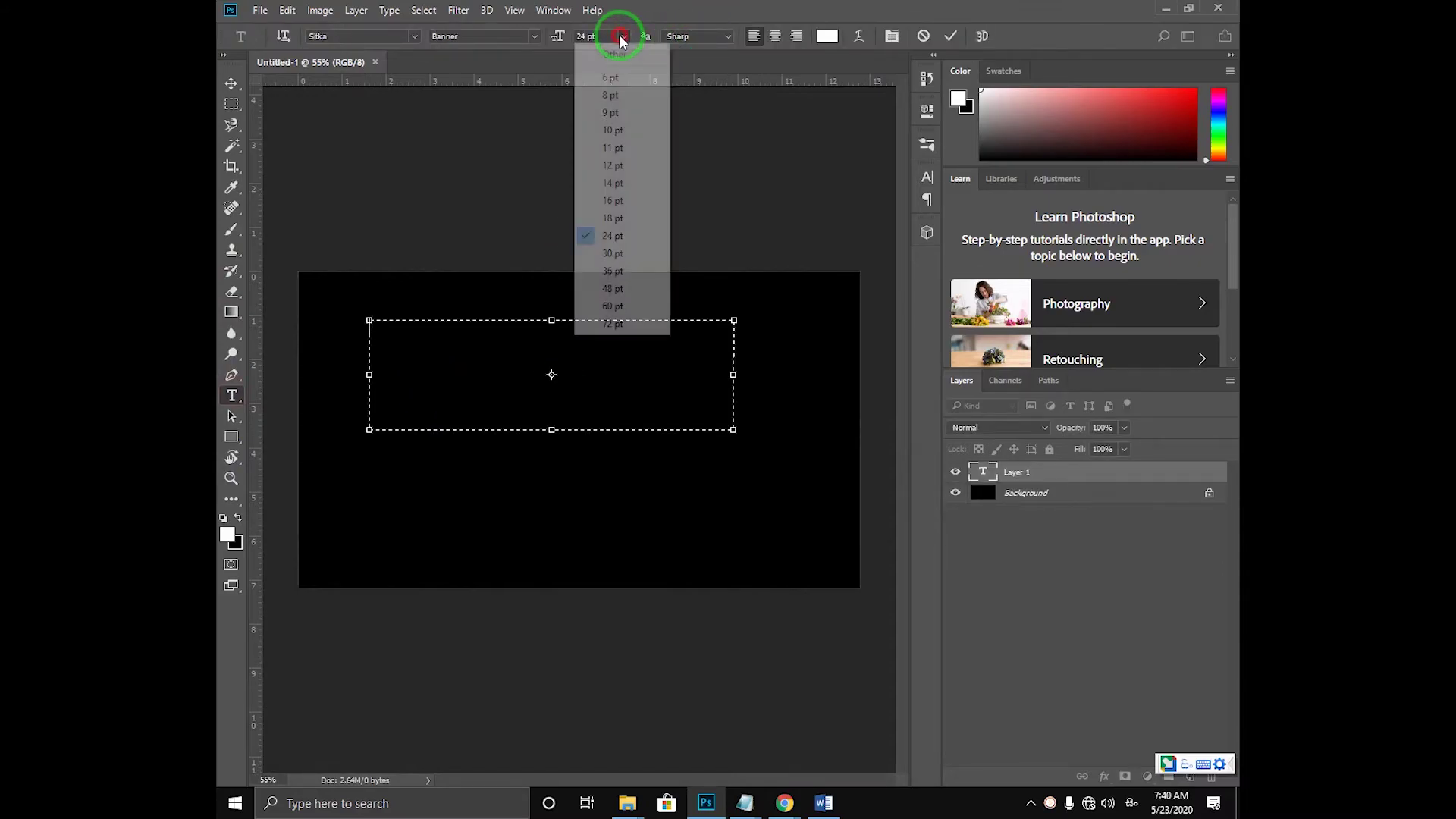
{"action": "left_click", "coordinate": [611, 289]}
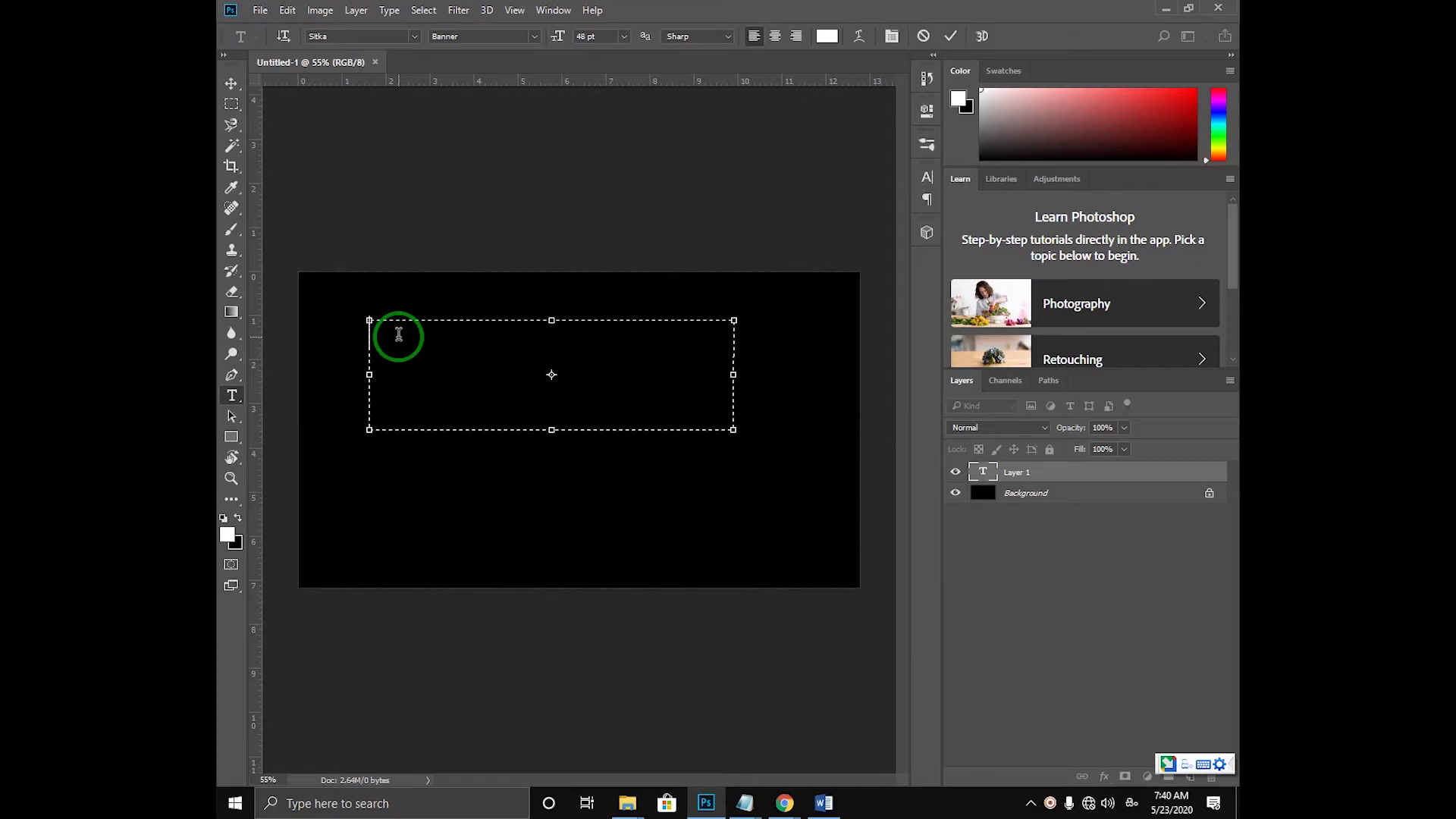
Try entering "sinhala" in the new text box and erase it
{"action": "type", "text": "sinhala"}
{"action": "key", "text": "BackSpace"}
{"action": "key", "text": "BackSpace"}
{"action": "key", "text": "BackSpace"}
{"action": "key", "text": "BackSpace"}
{"action": "key", "text": "BackSpace"}
{"action": "key", "text": "BackSpace"}
Set the font of the empty text box to 4u-Araliya. Shatter
{"action": "left_click", "coordinate": [413, 38]}
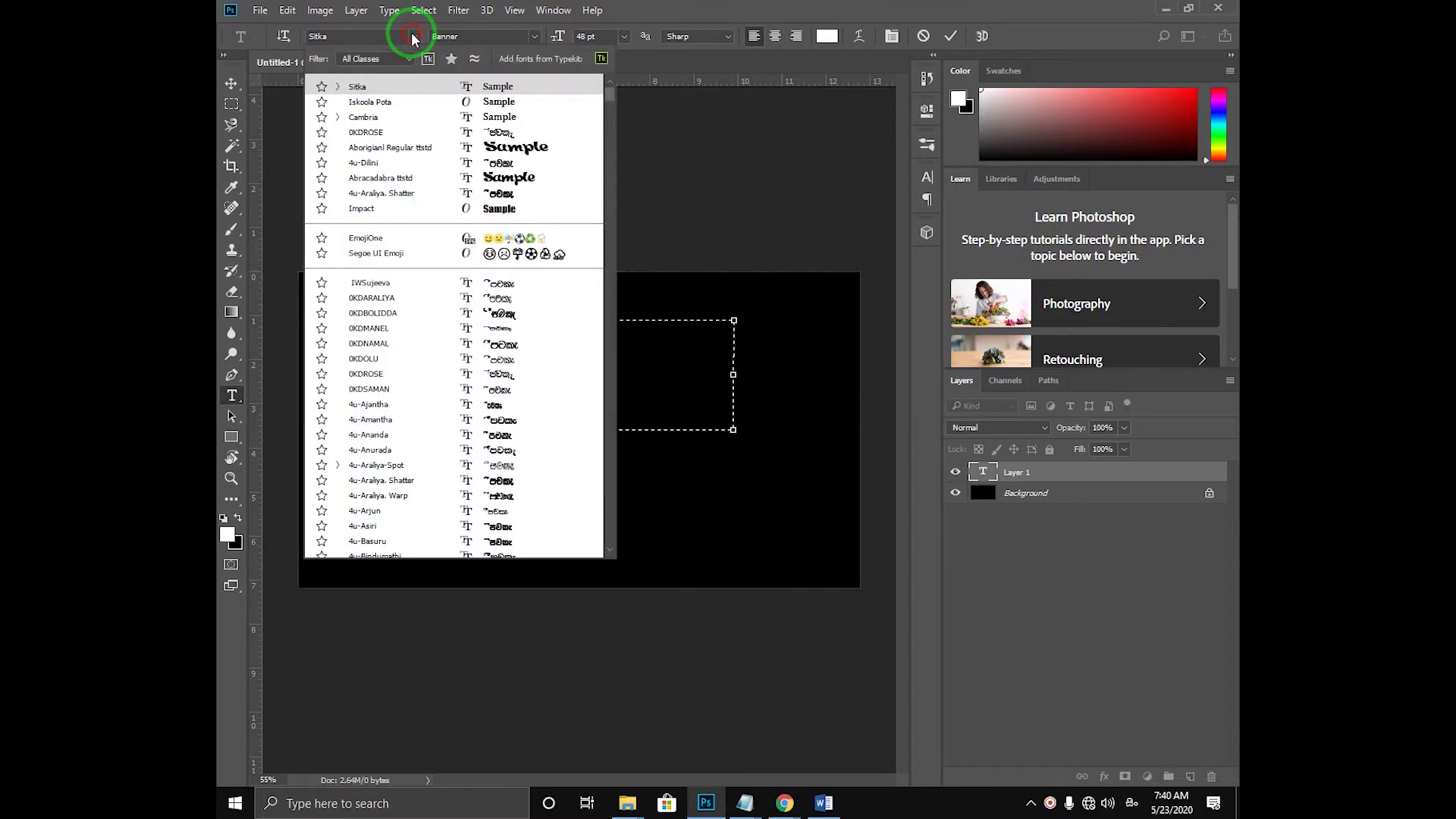
{"action": "left_click", "coordinate": [422, 196]}
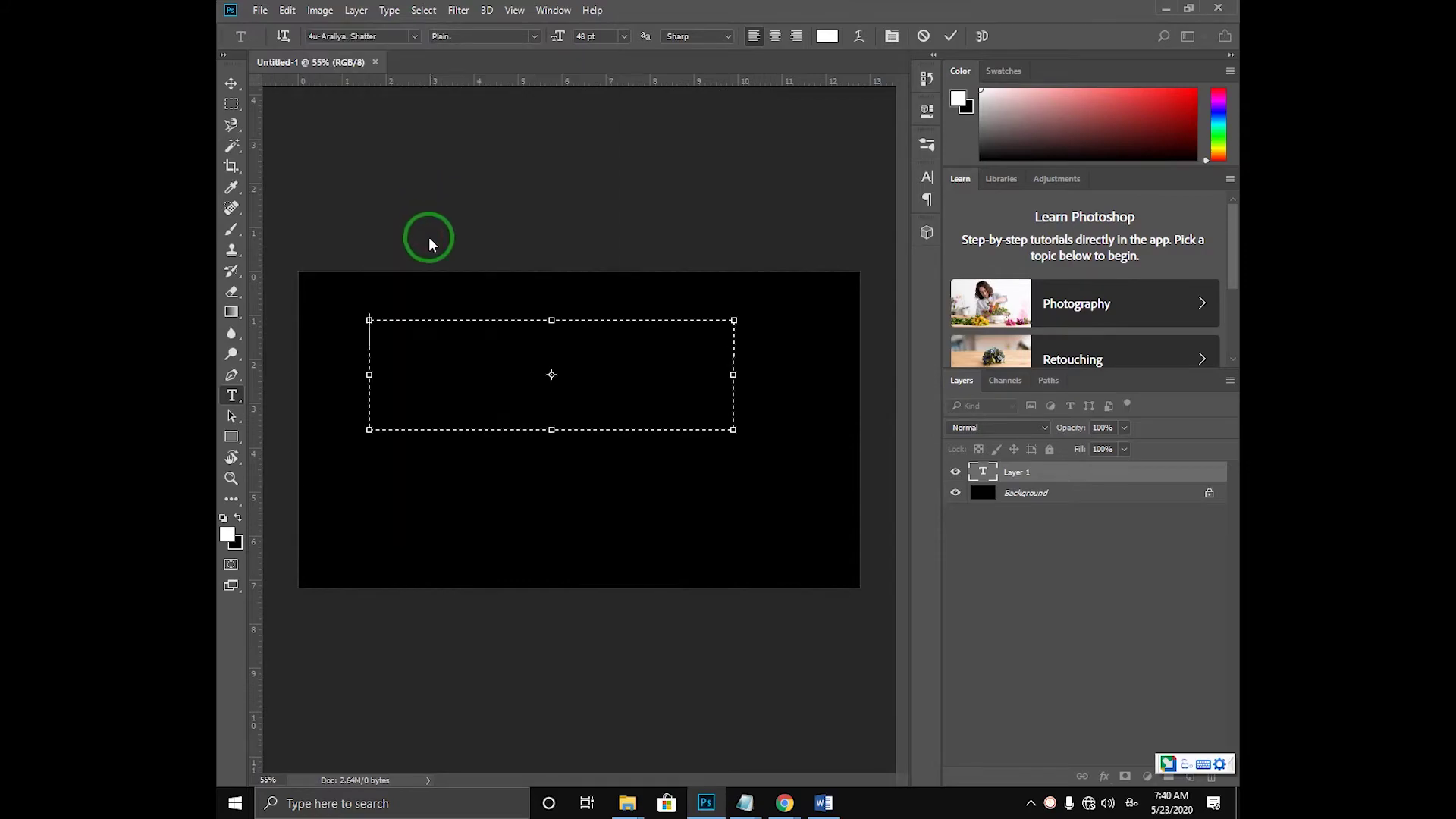
Enter සිංහල in the text box, try "type" as the second word, and erase that word
{"action": "left_click", "coordinate": [393, 343]}
{"action": "type", "text": "sinhala t"}
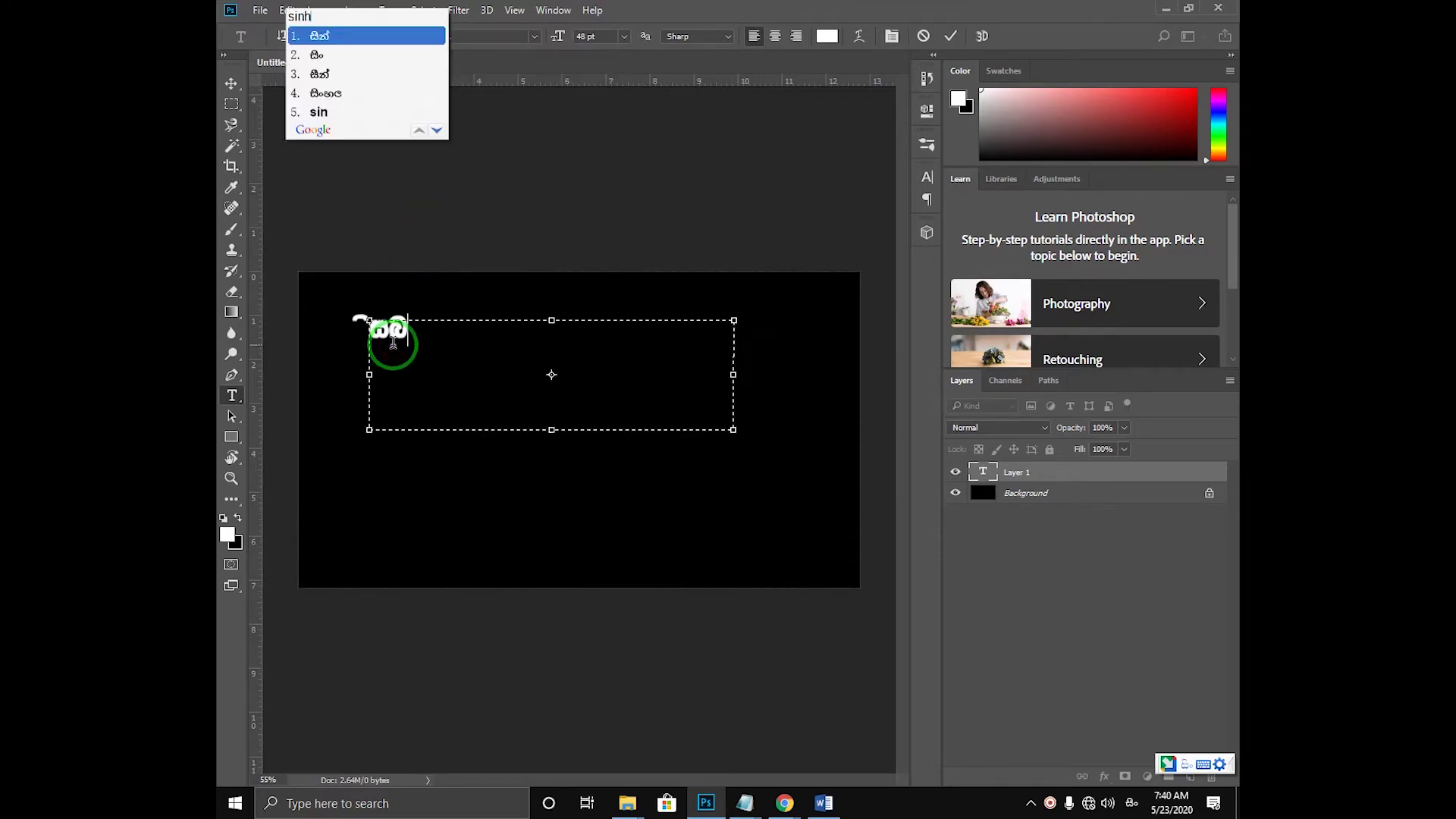
{"action": "type", "text": "ype"}
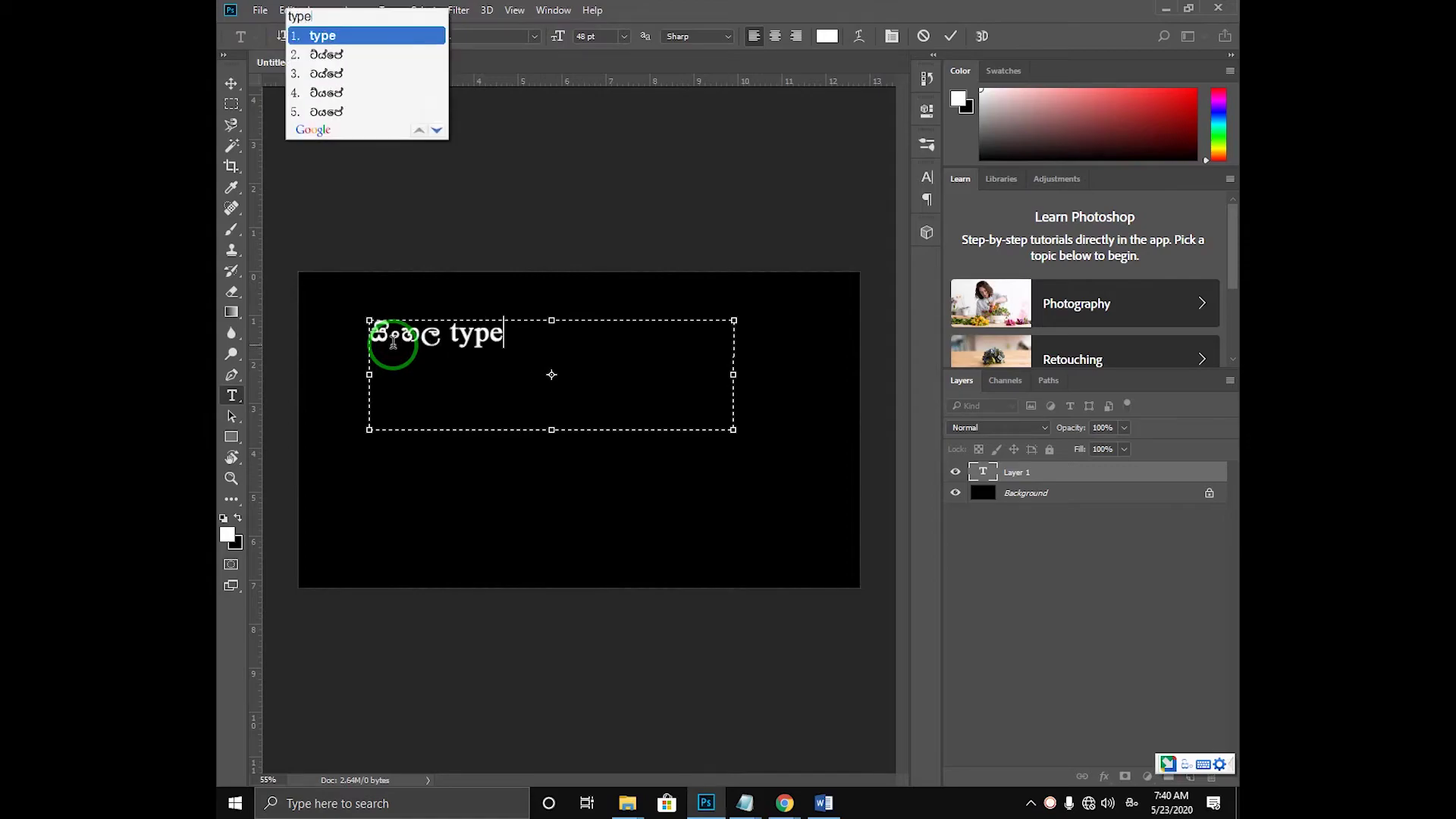
{"action": "key", "text": "Down"}
{"action": "key", "text": "Down"}
{"action": "key", "text": "BackSpace"}
{"action": "key", "text": "BackSpace"}
{"action": "key", "text": "BackSpace"}
{"action": "key", "text": "BackSpace"}
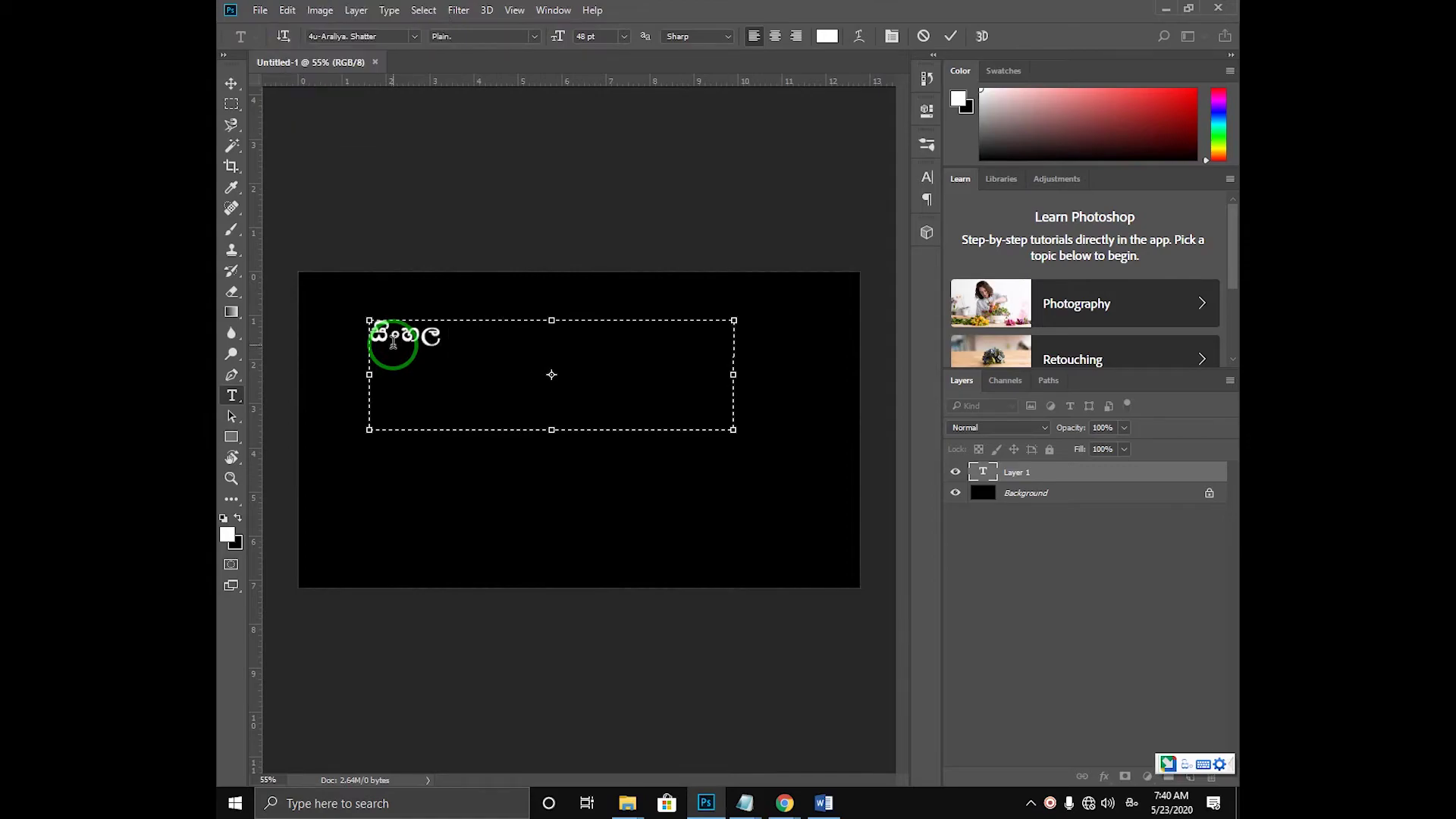
Continue the Sinhala sentence with ටයිප් කරන්න සුපිරි and the words transliterated from "sofftweyar ekak"
{"action": "type", "text": "tyip"}
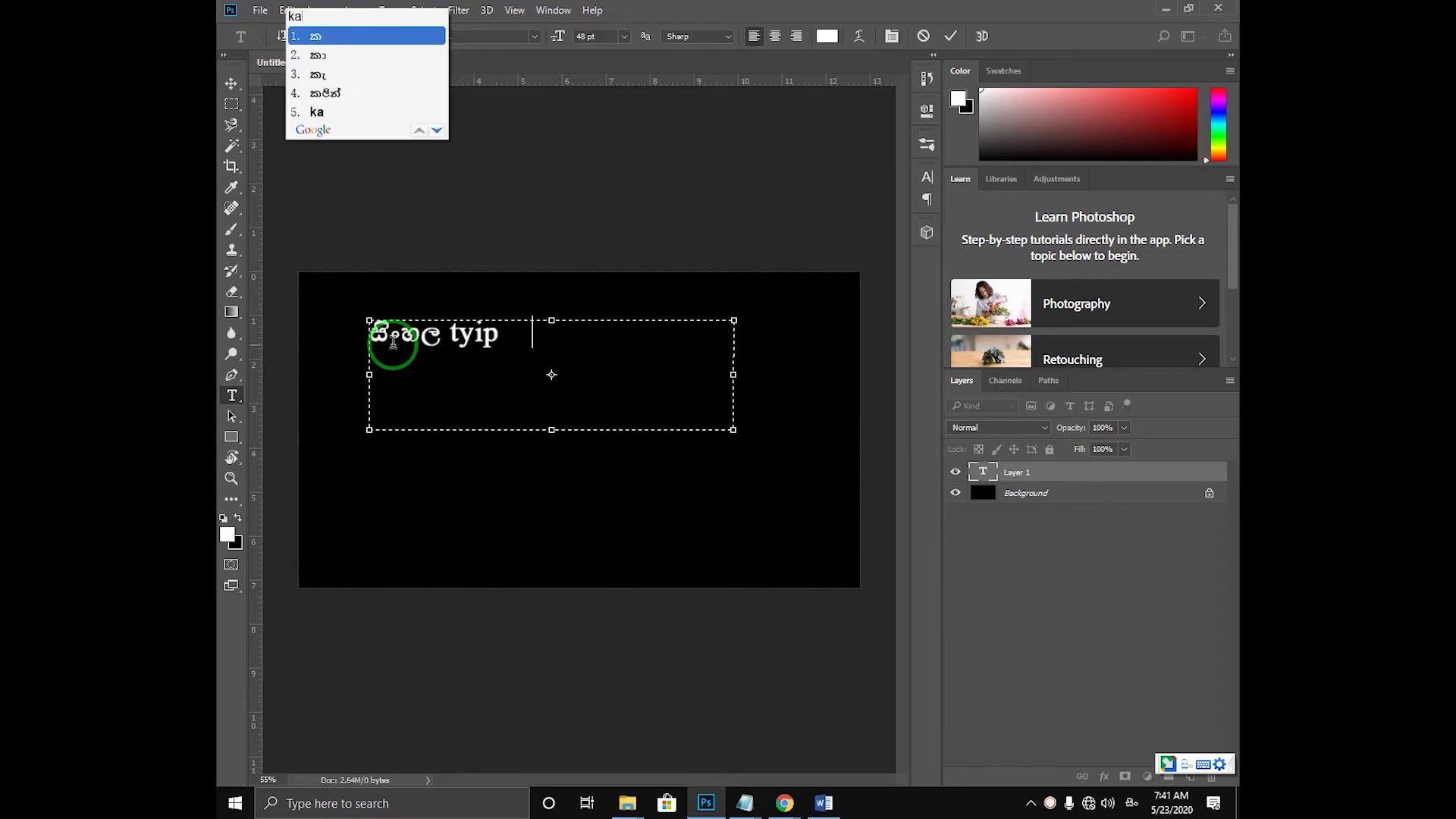
{"action": "type", "text": " karann s"}
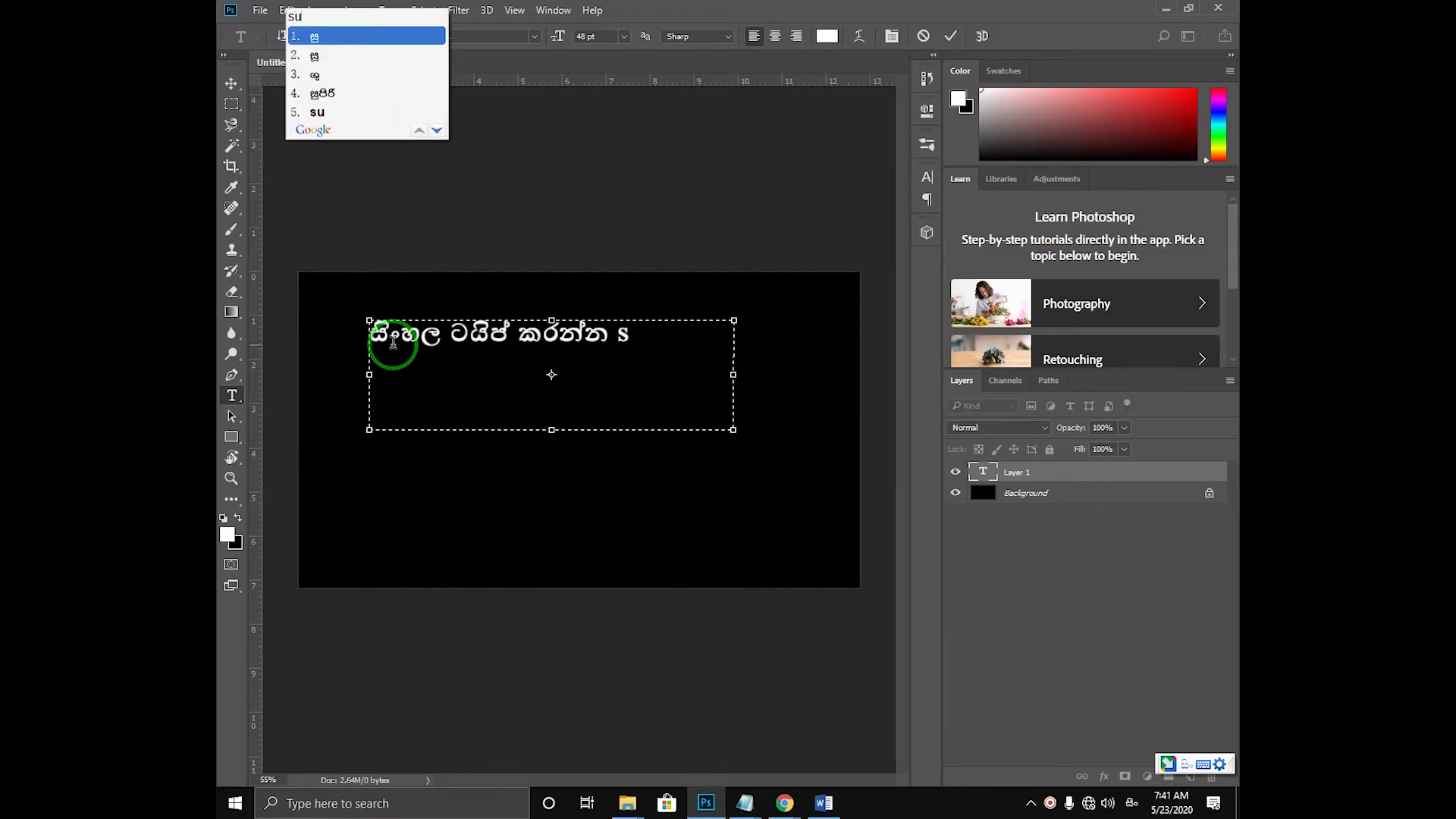
{"action": "type", "text": "upiri sof"}
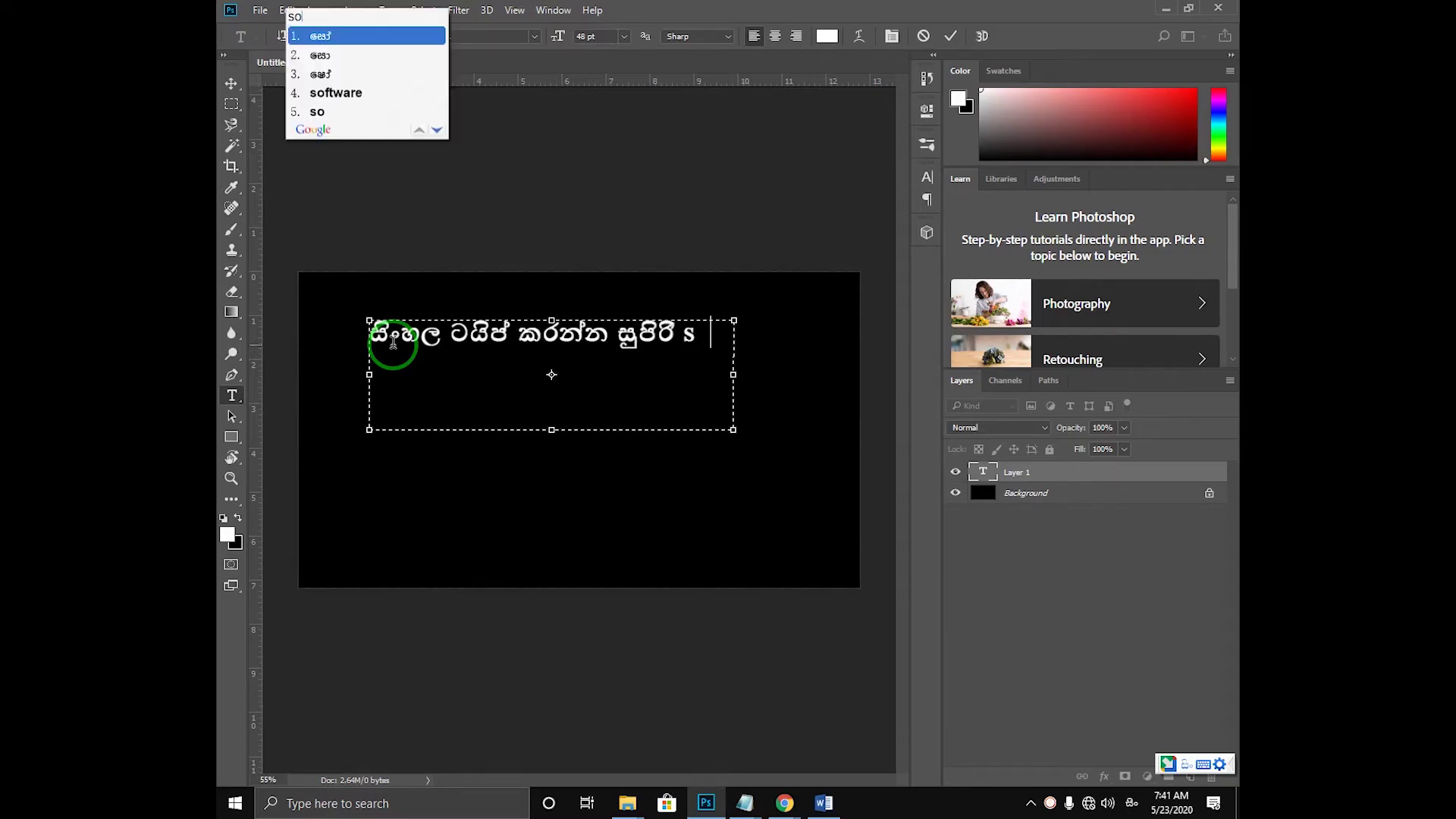
{"action": "type", "text": "ftw"}
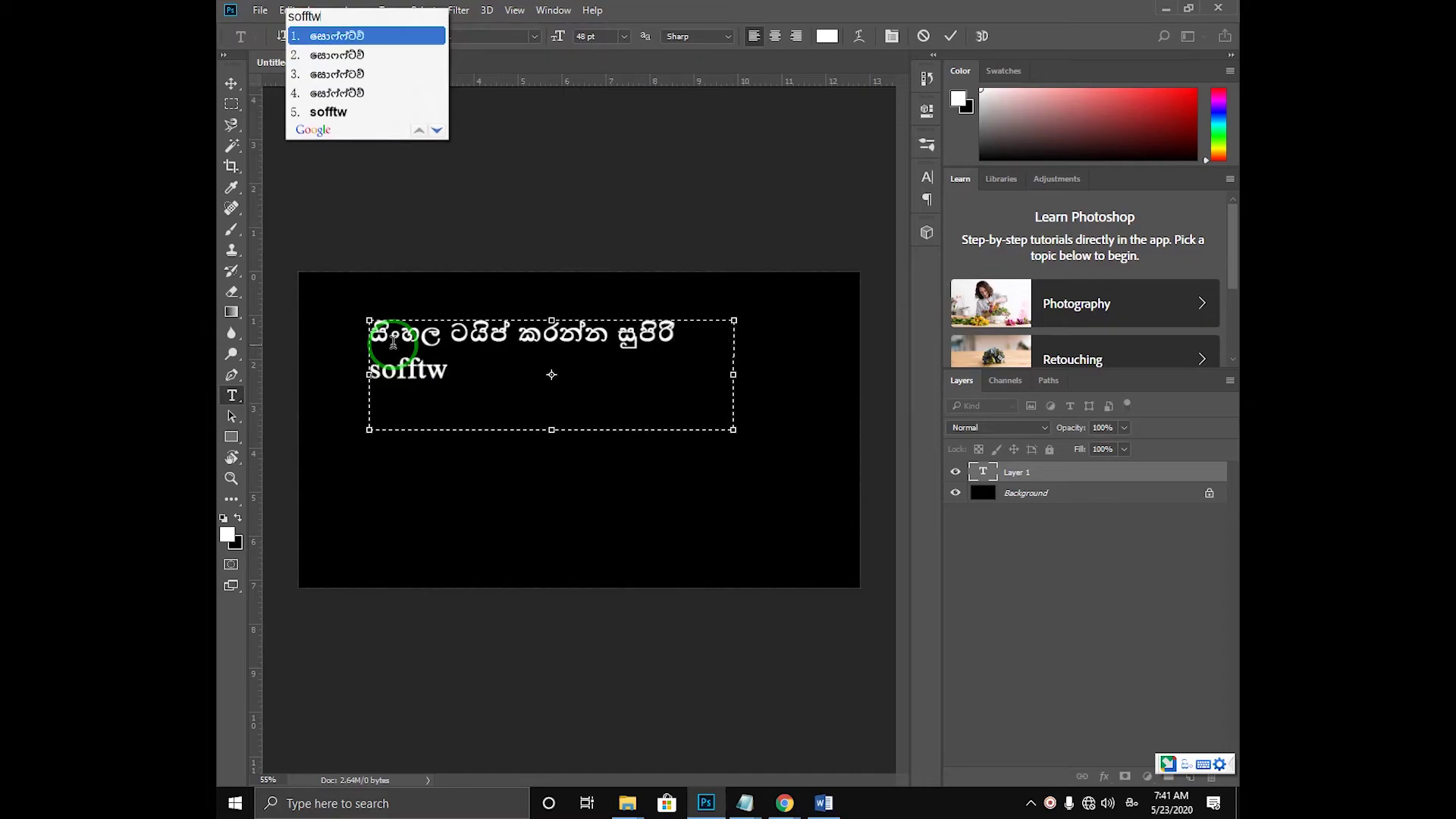
{"action": "type", "text": "eyar ekak"}
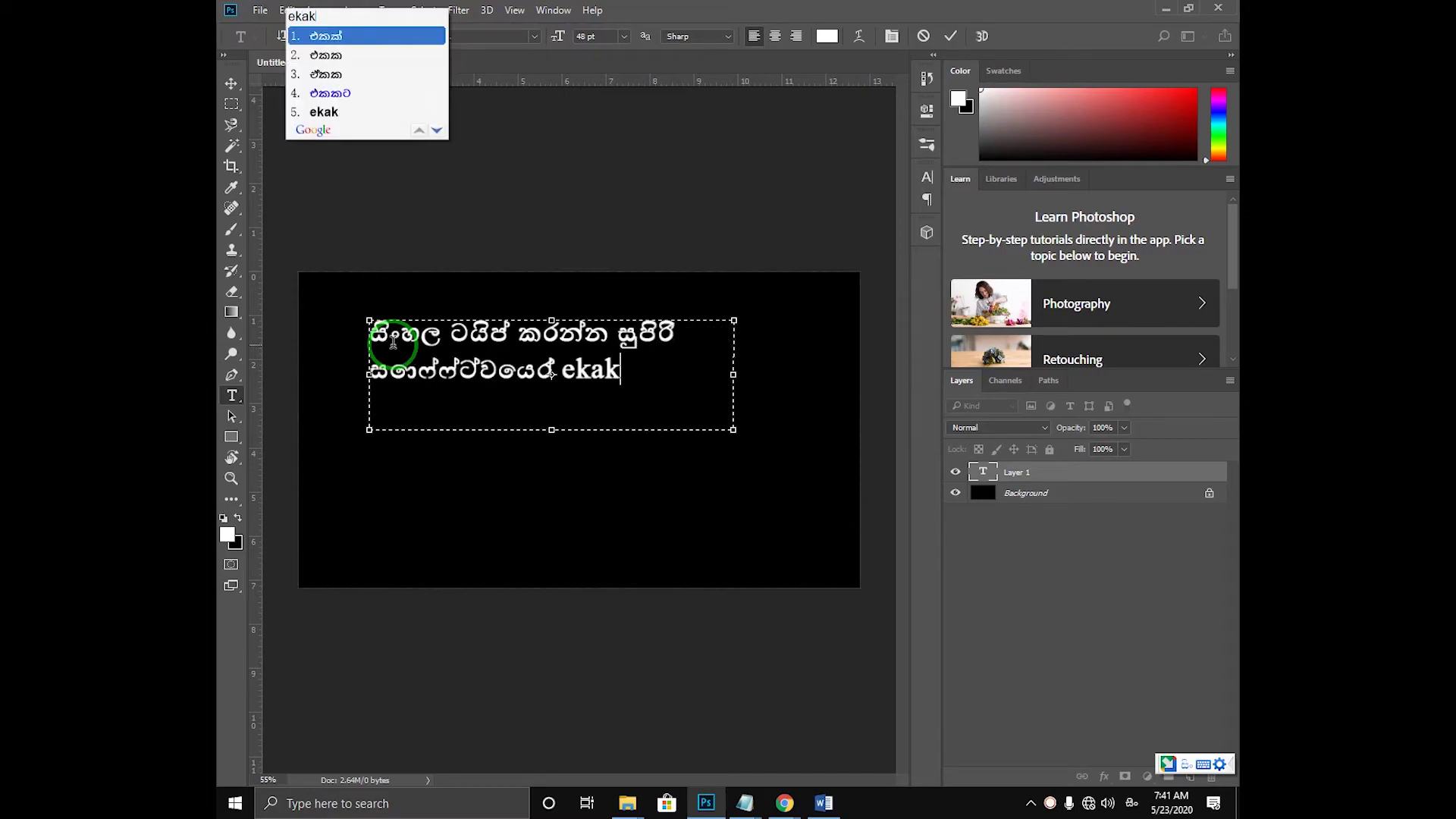
{"action": "key", "text": "space"}
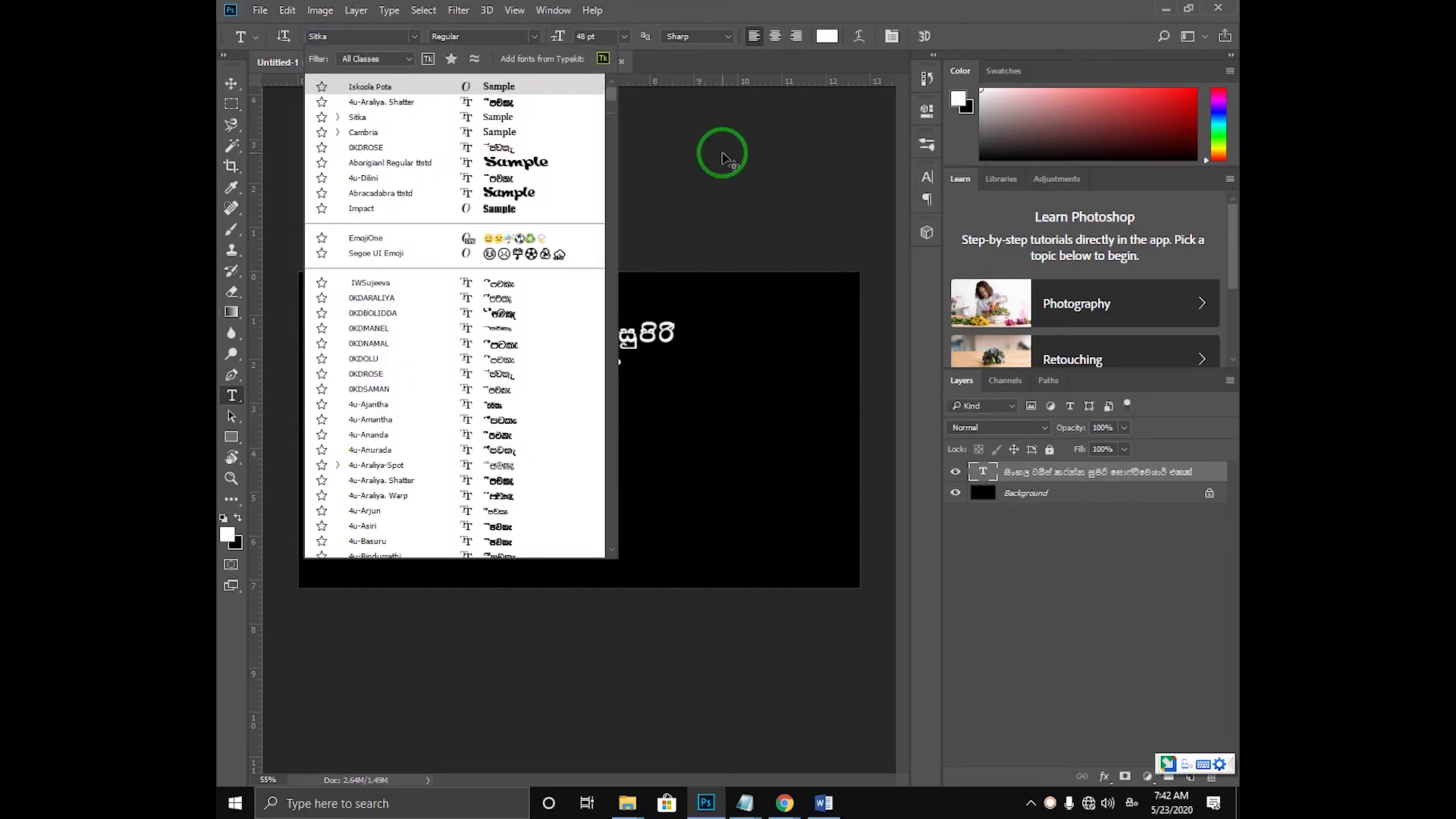
Minimize Photoshop and Word to reach the desktop
{"action": "left_click", "coordinate": [1165, 8]}
{"action": "left_click", "coordinate": [1166, 8]}
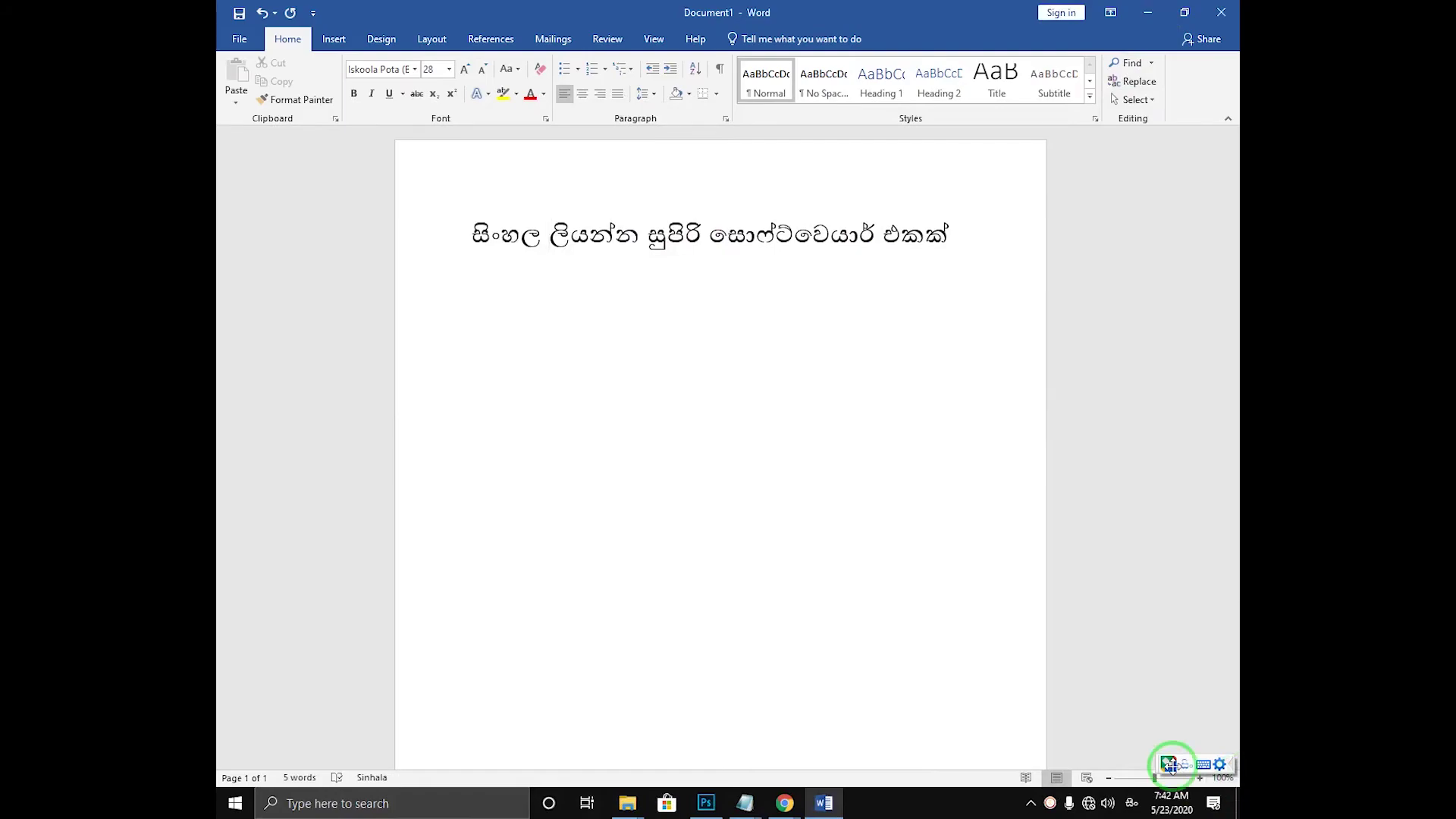
{"action": "left_click", "coordinate": [1148, 12]}
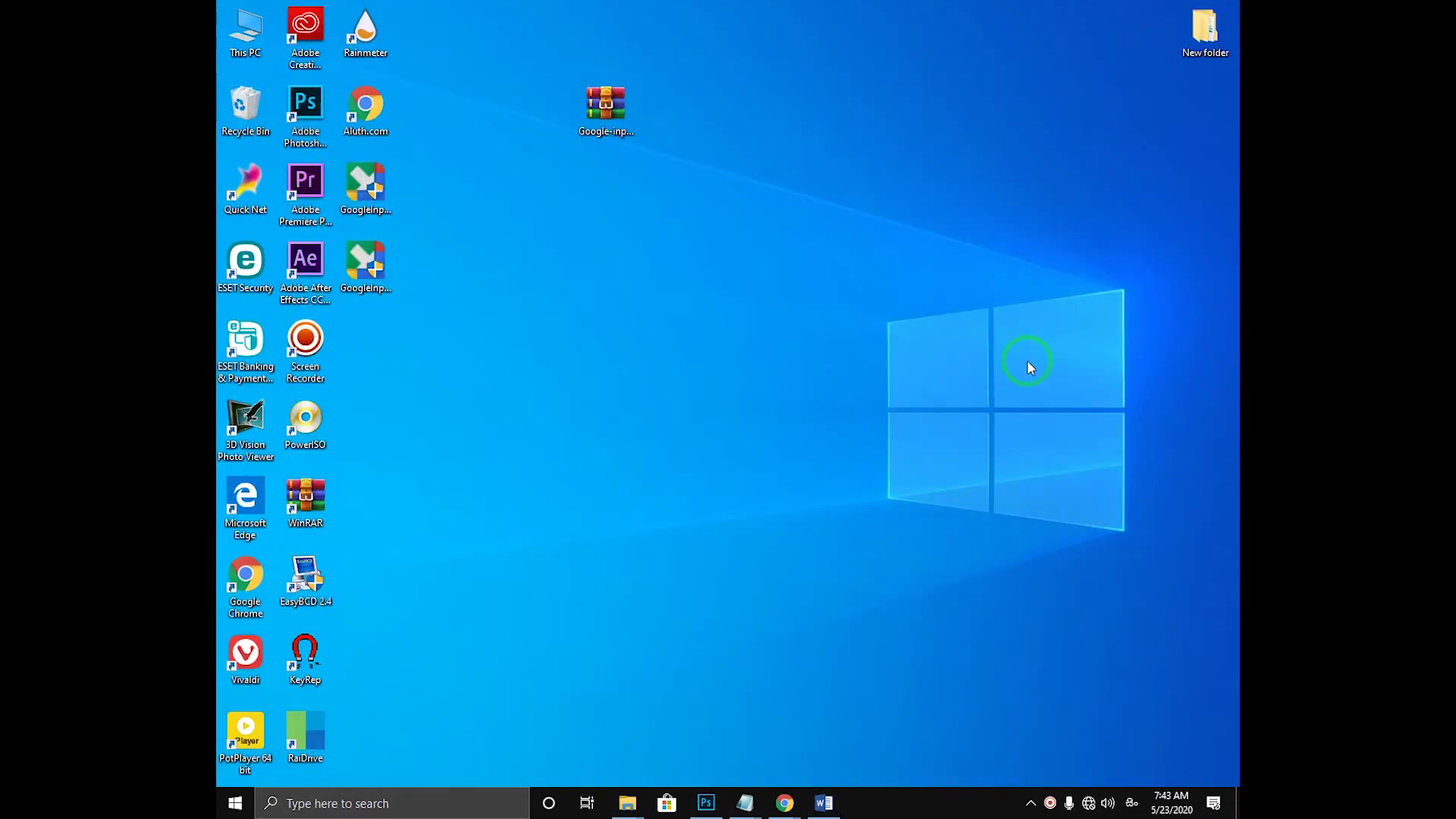
Move the Google input tools archive into the desktop icon column, directly below the two Google Input Tools installers
{"action": "left_click_drag", "start_coordinate": [595, 107], "coordinate": [417, 291]}
{"action": "left_click", "coordinate": [435, 262]}
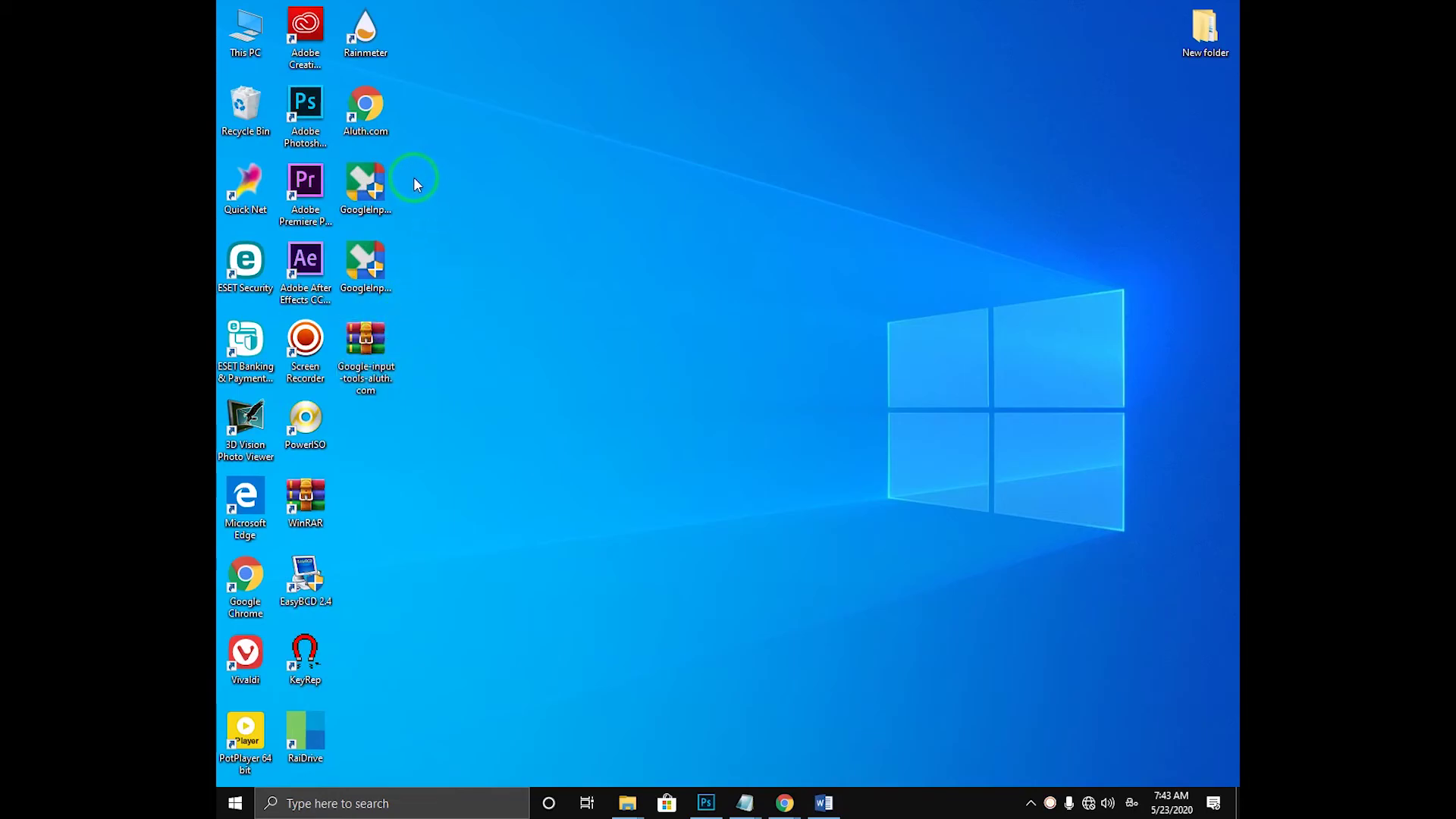
{"action": "left_click_drag", "start_coordinate": [414, 160], "coordinate": [341, 394]}
{"action": "left_click", "coordinate": [494, 265]}
Start renaming the desktop's New folder, entering නිව් as the first word of its name
{"action": "left_click", "coordinate": [1207, 30]}
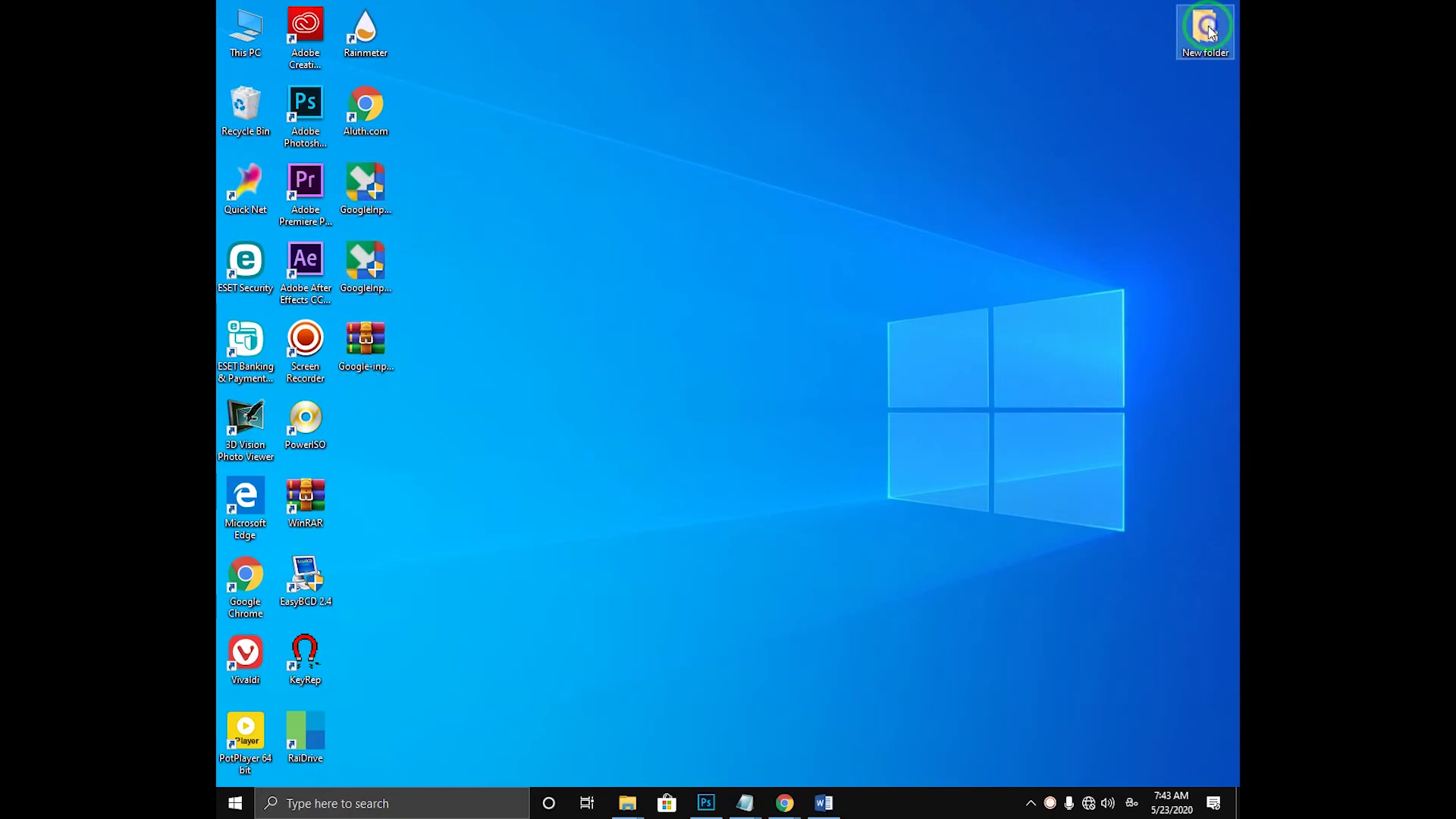
{"action": "right_click", "coordinate": [1208, 29]}
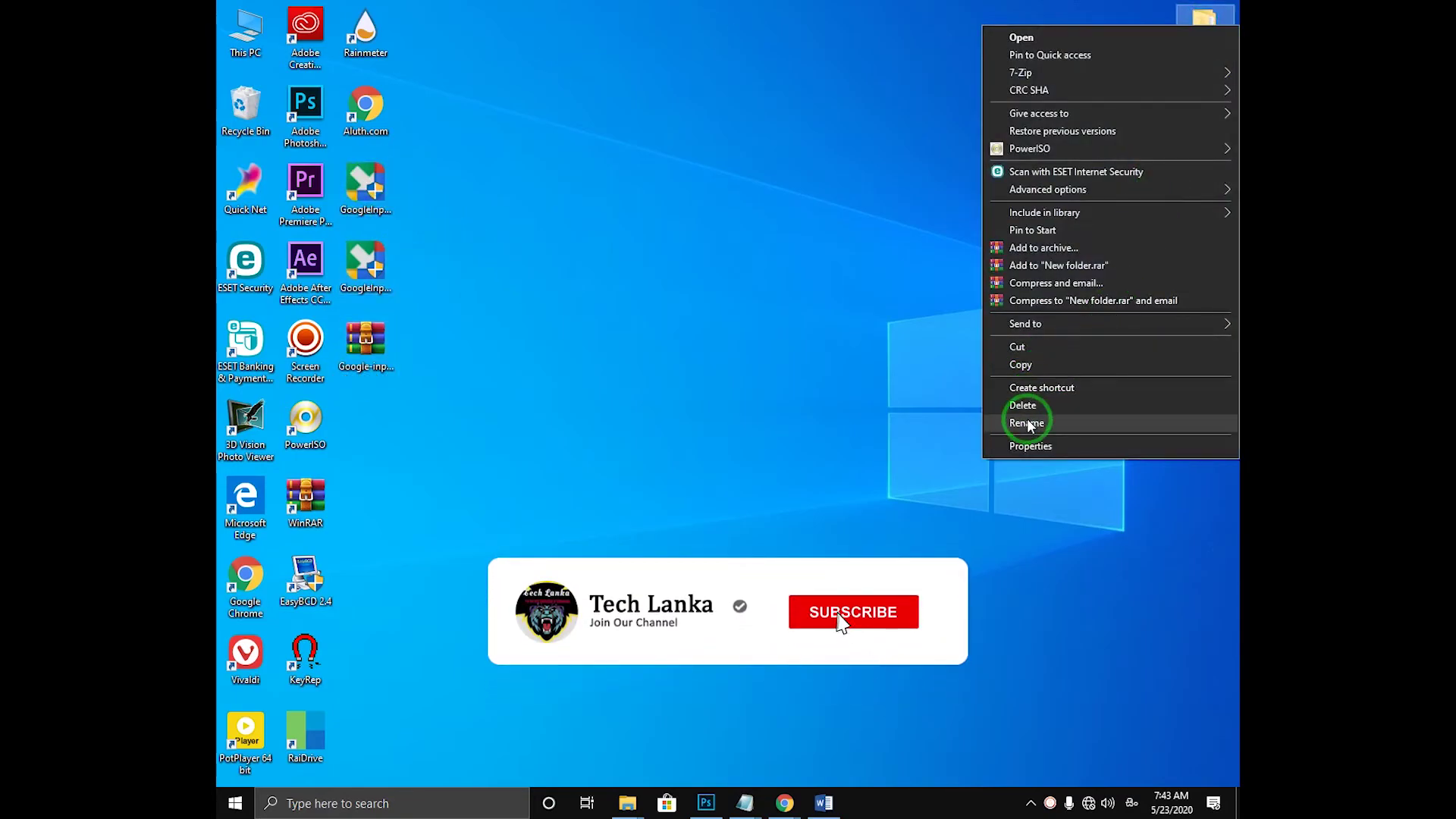
{"action": "left_click", "coordinate": [1028, 423]}
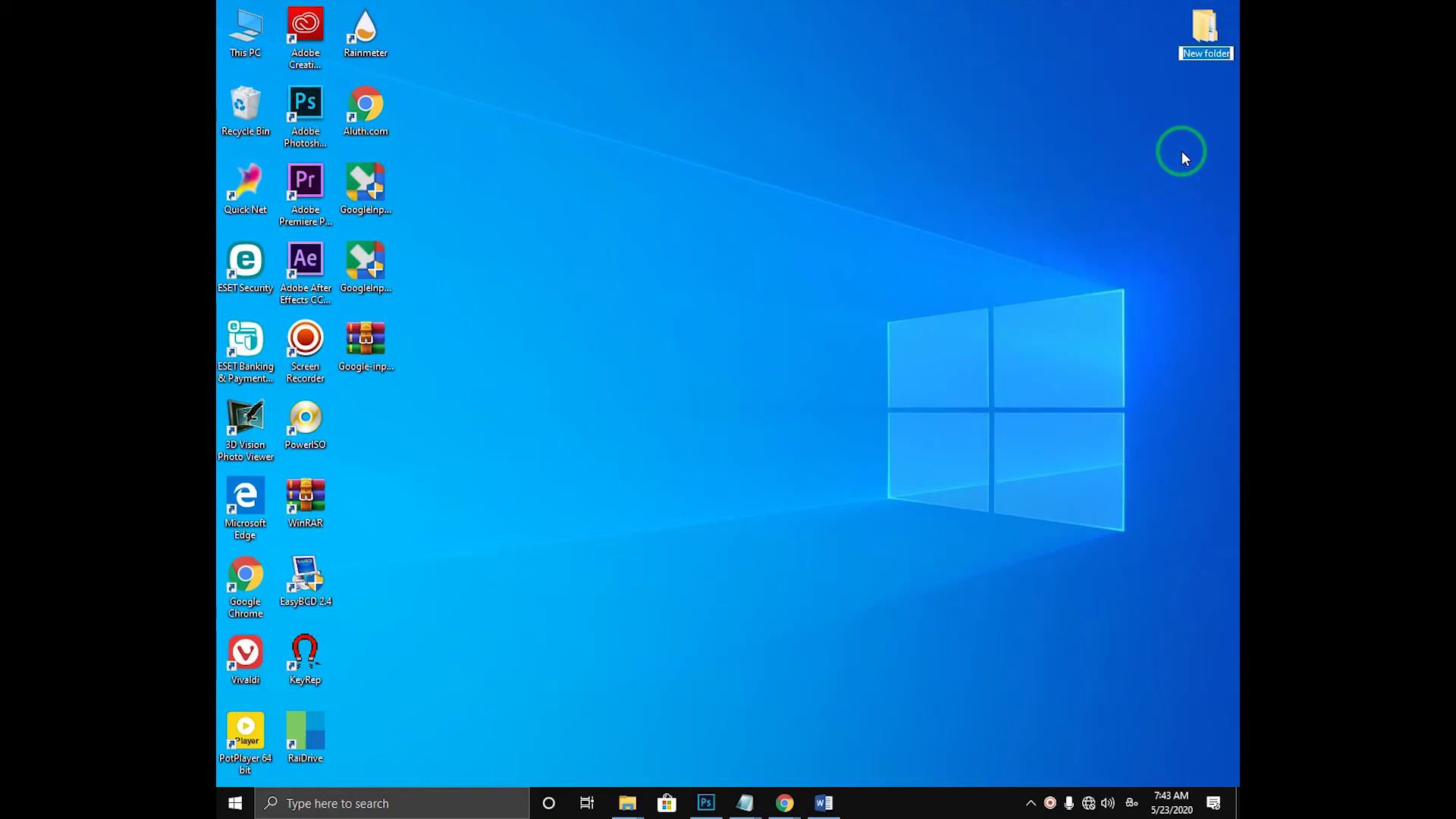
{"action": "type", "text": "n"}
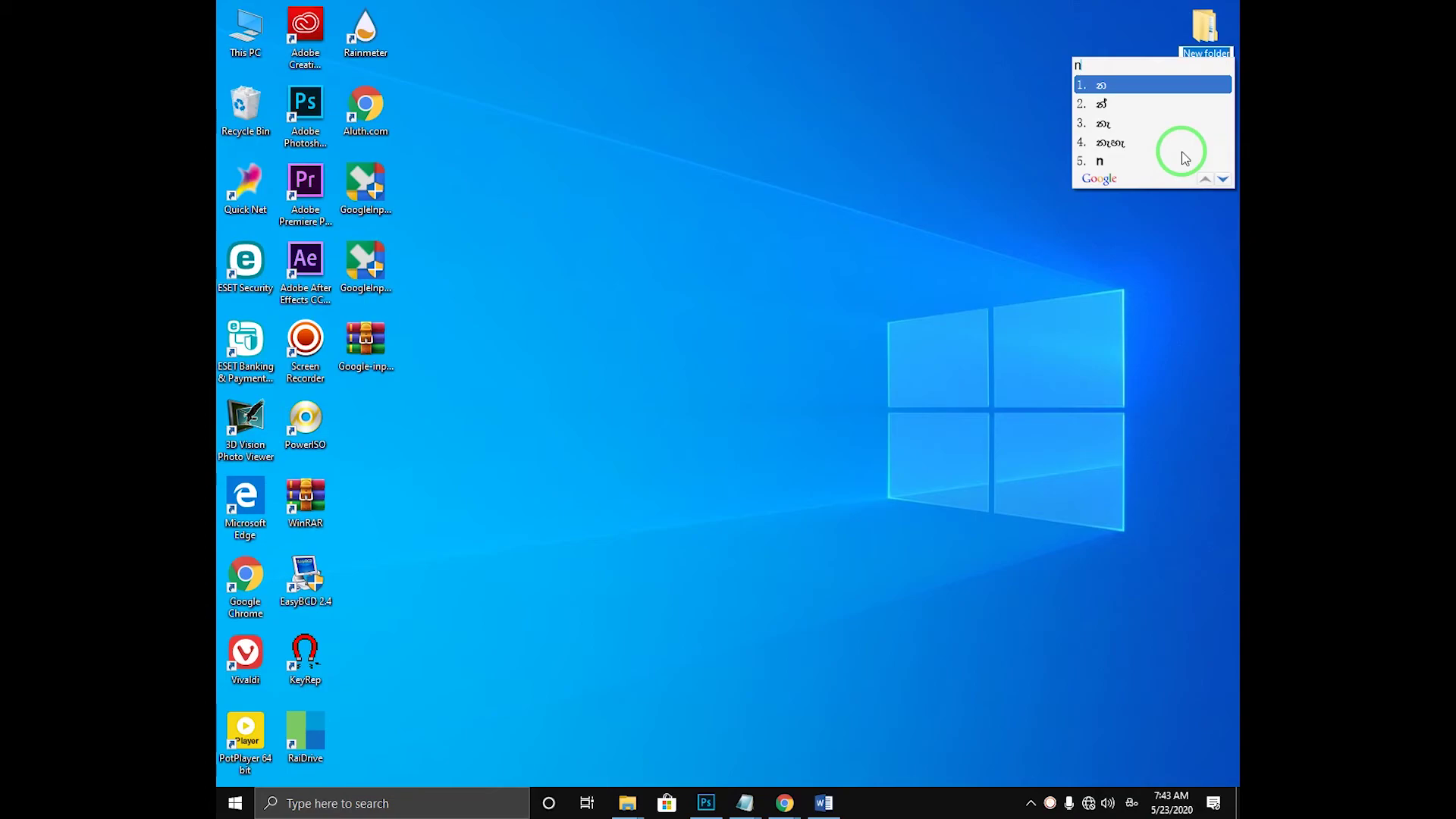
{"action": "type", "text": "iw"}
{"action": "key", "text": "space"}
{"action": "type", "text": "folde"}
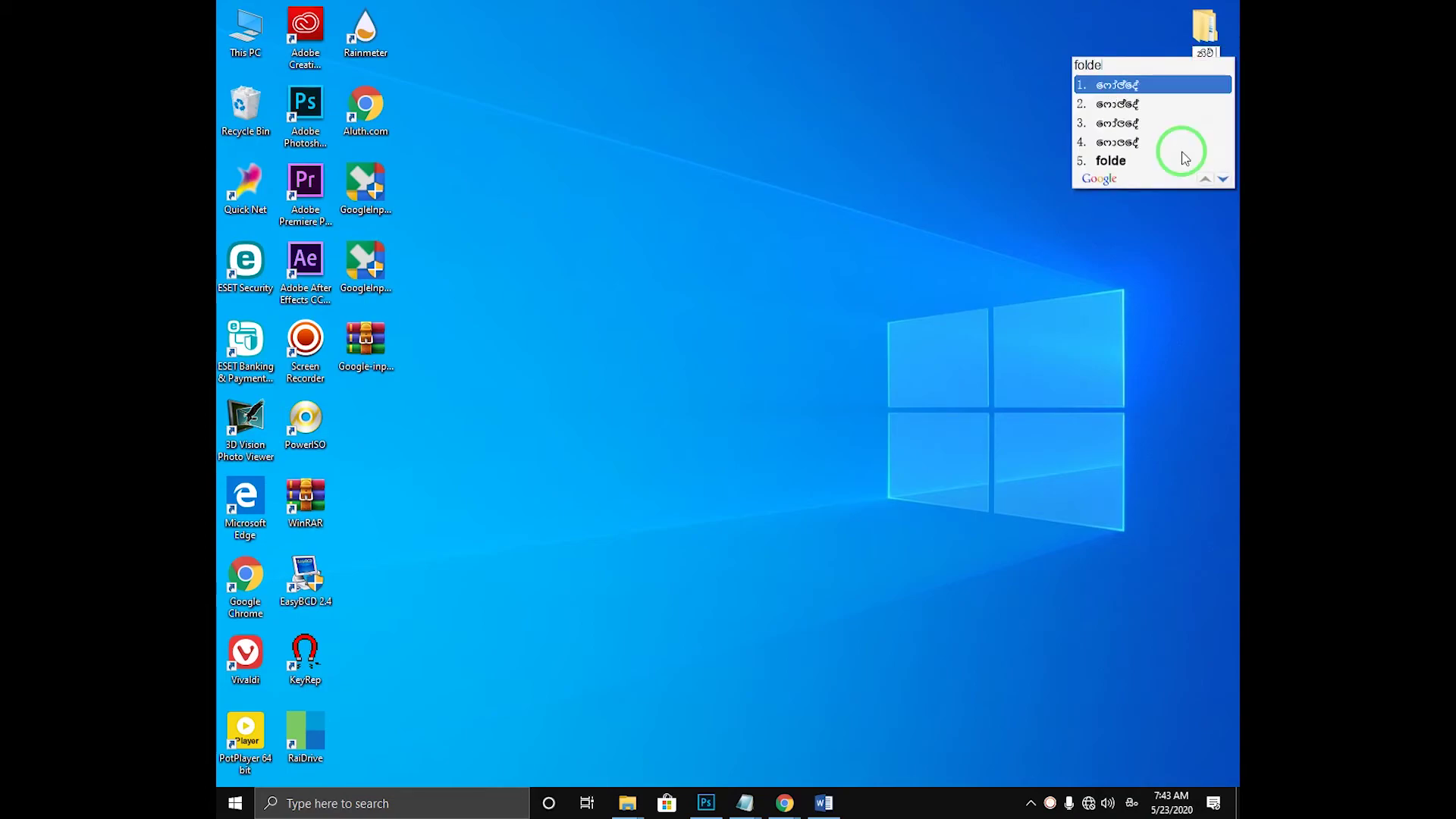
{"action": "type", "text": "r"}
{"action": "key", "text": "BackSpace"}
{"action": "key", "text": "BackSpace"}
{"action": "key", "text": "BackSpace"}
{"action": "key", "text": "BackSpace"}
{"action": "key", "text": "BackSpace"}
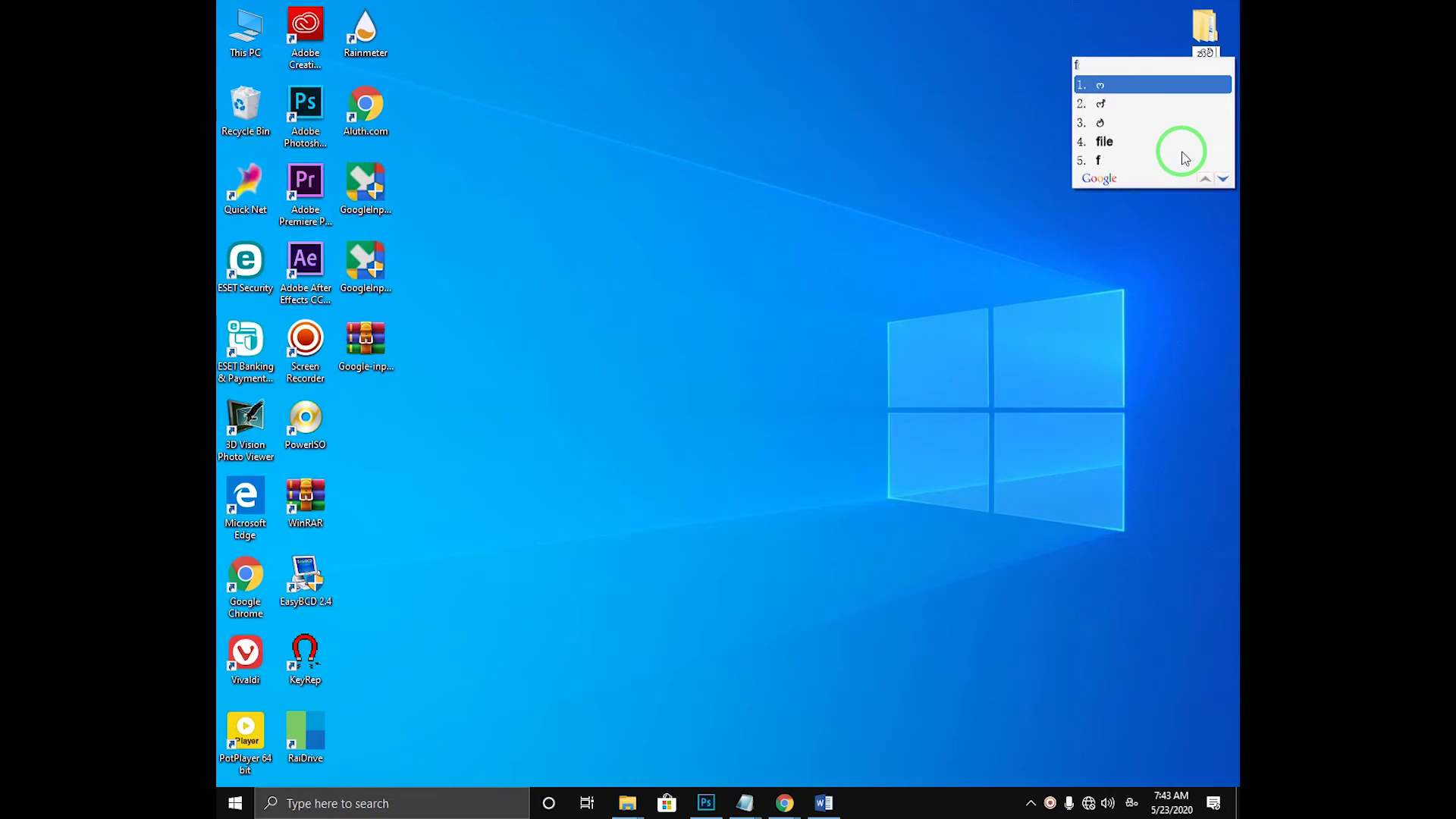
{"action": "key", "text": "BackSpace"}
Add ෆෝල්ඩ as the second word so that the folder is named නිව් ෆෝල්ඩ
{"action": "type", "text": "fol"}
{"action": "key", "text": "space"}
{"action": "type", "text": "d"}
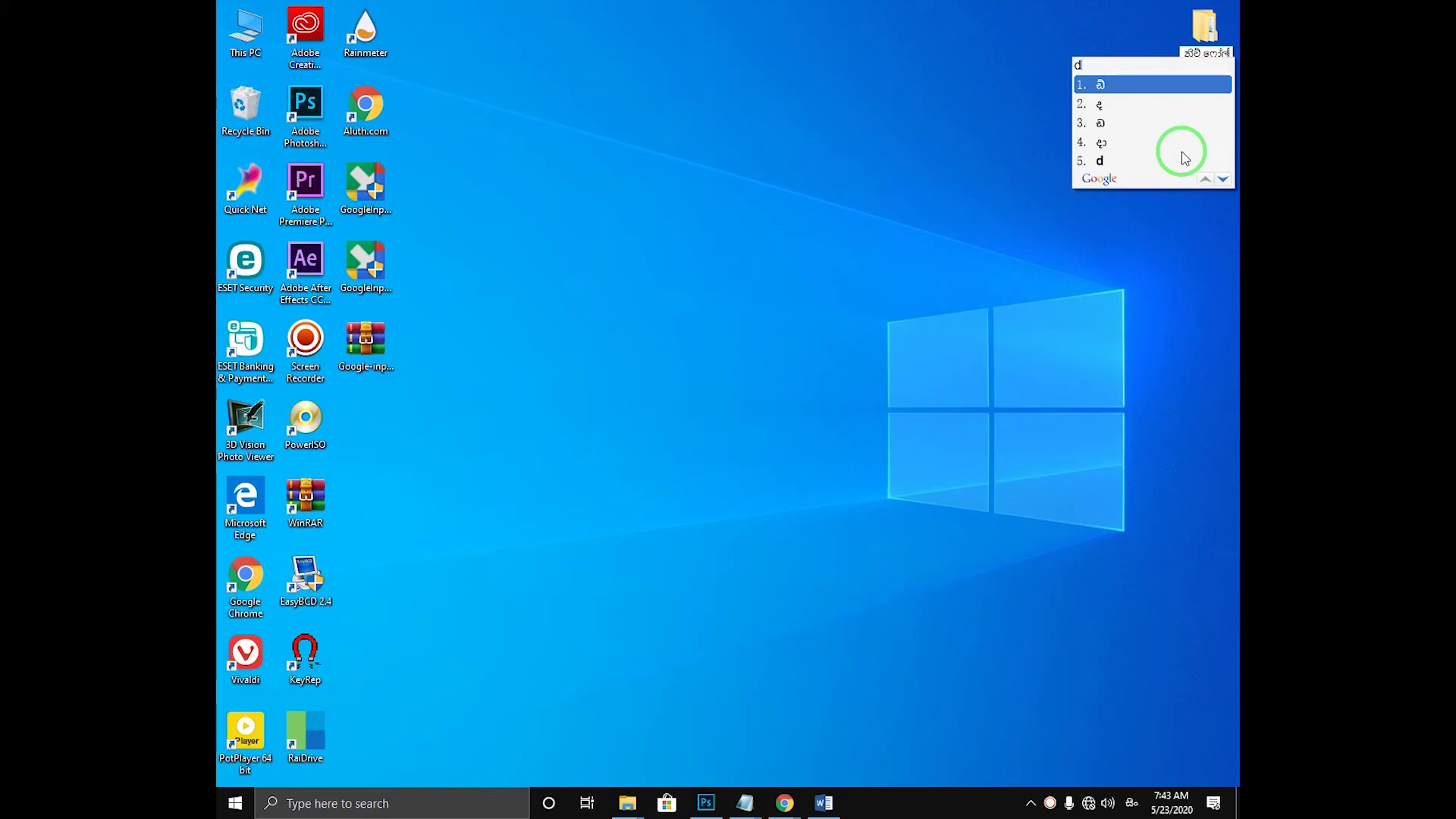
{"action": "key", "text": "Down"}
{"action": "key", "text": "Down"}
{"action": "key", "text": "Return"}
{"action": "left_click", "coordinate": [1180, 156]}
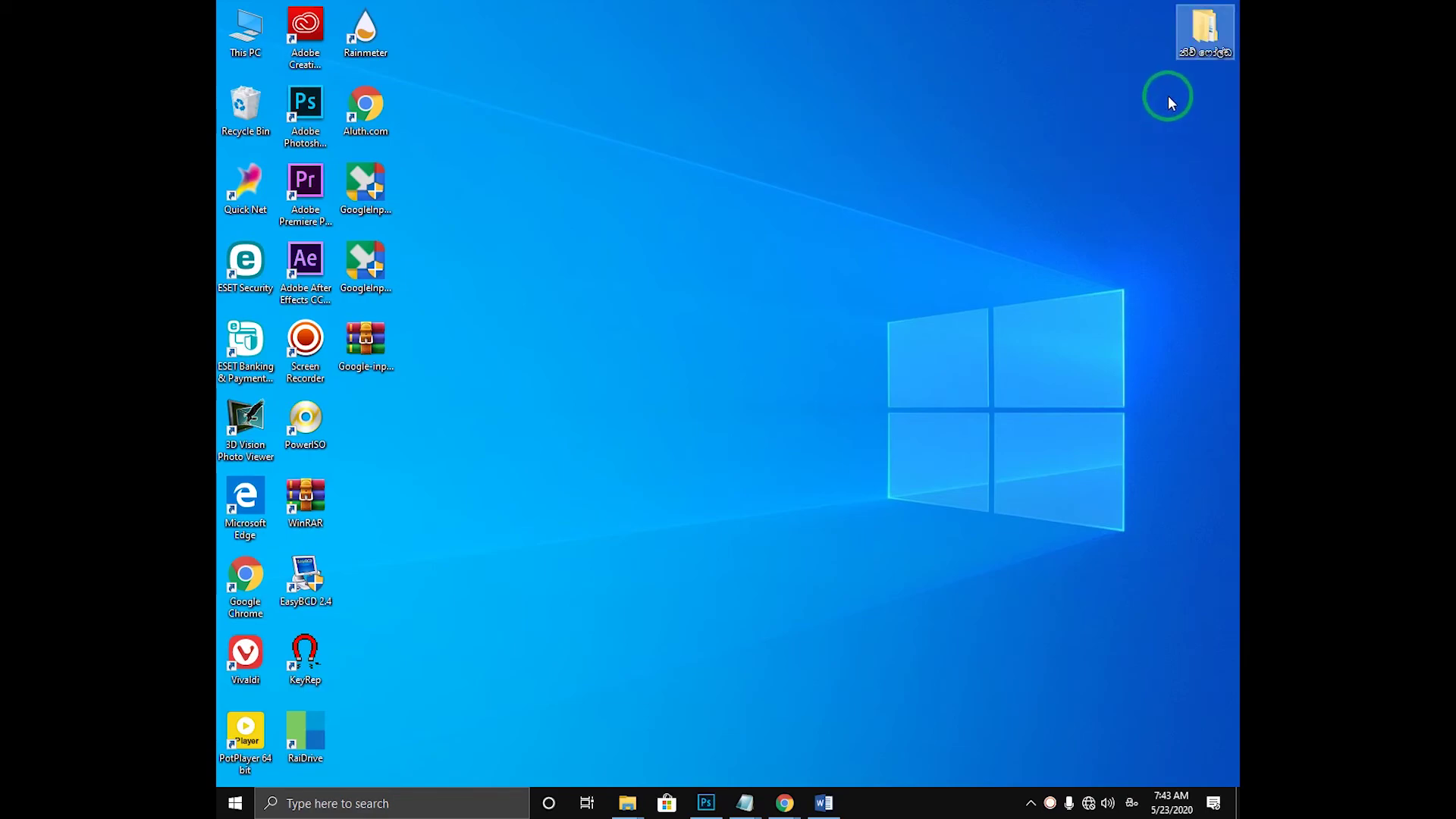
Duplicate the නිව් ෆෝල්ඩ folder on the desktop, and delete the copy after moving it to an empty area
{"action": "left_click_drag", "start_coordinate": [1204, 31], "coordinate": [1127, 64]}
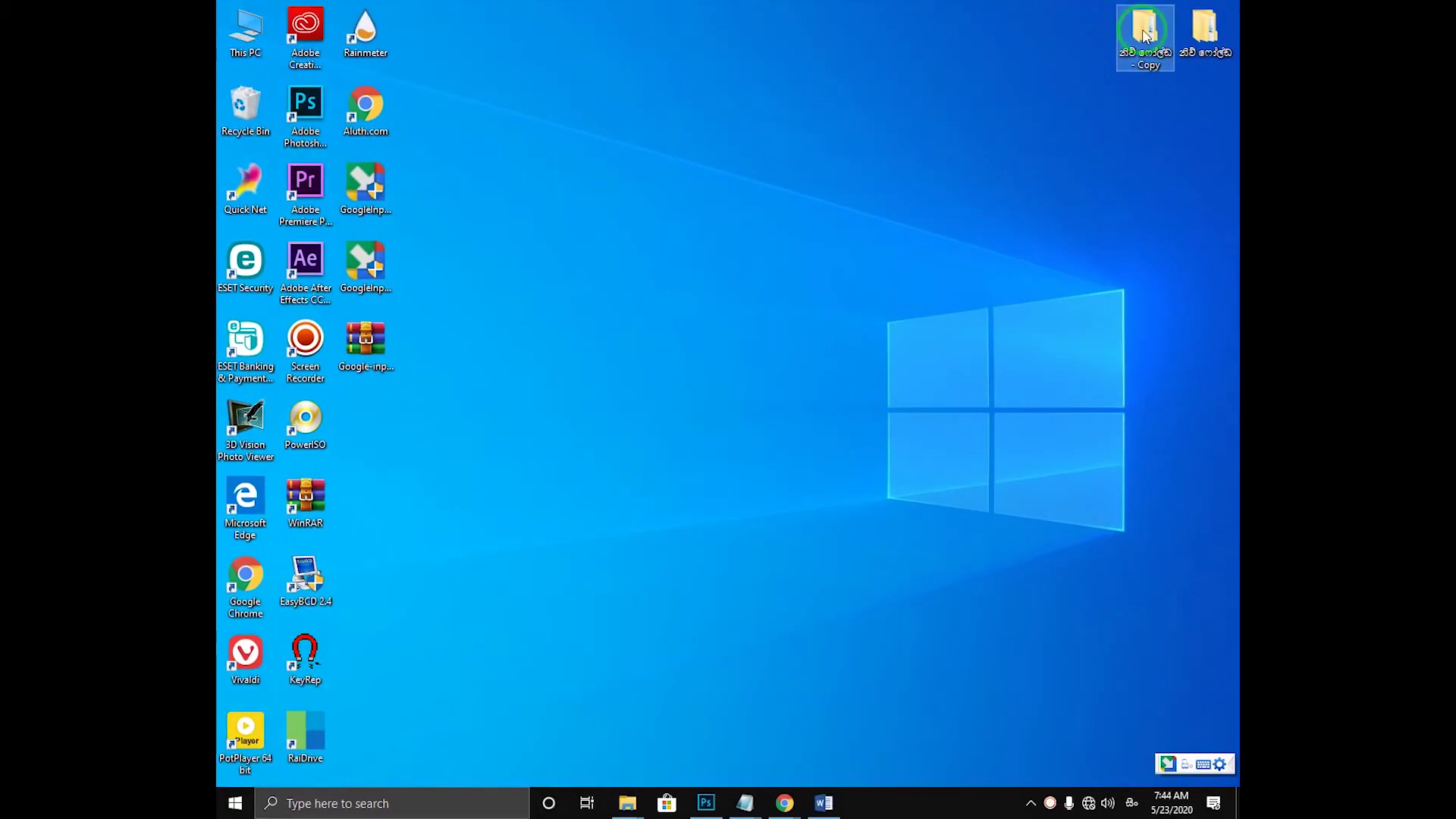
{"action": "left_click_drag", "start_coordinate": [1143, 35], "coordinate": [967, 188]}
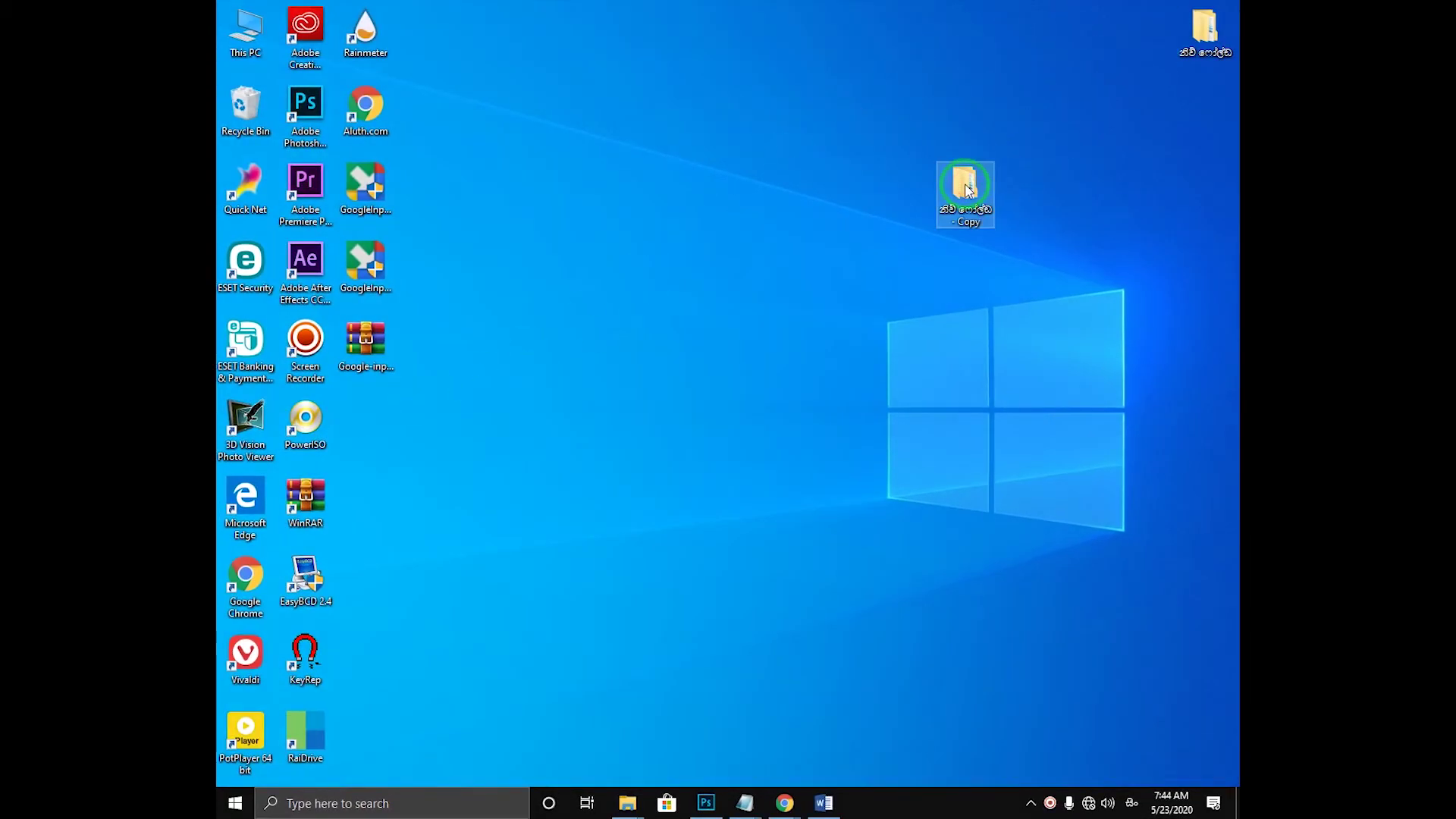
{"action": "key", "text": "Delete"}
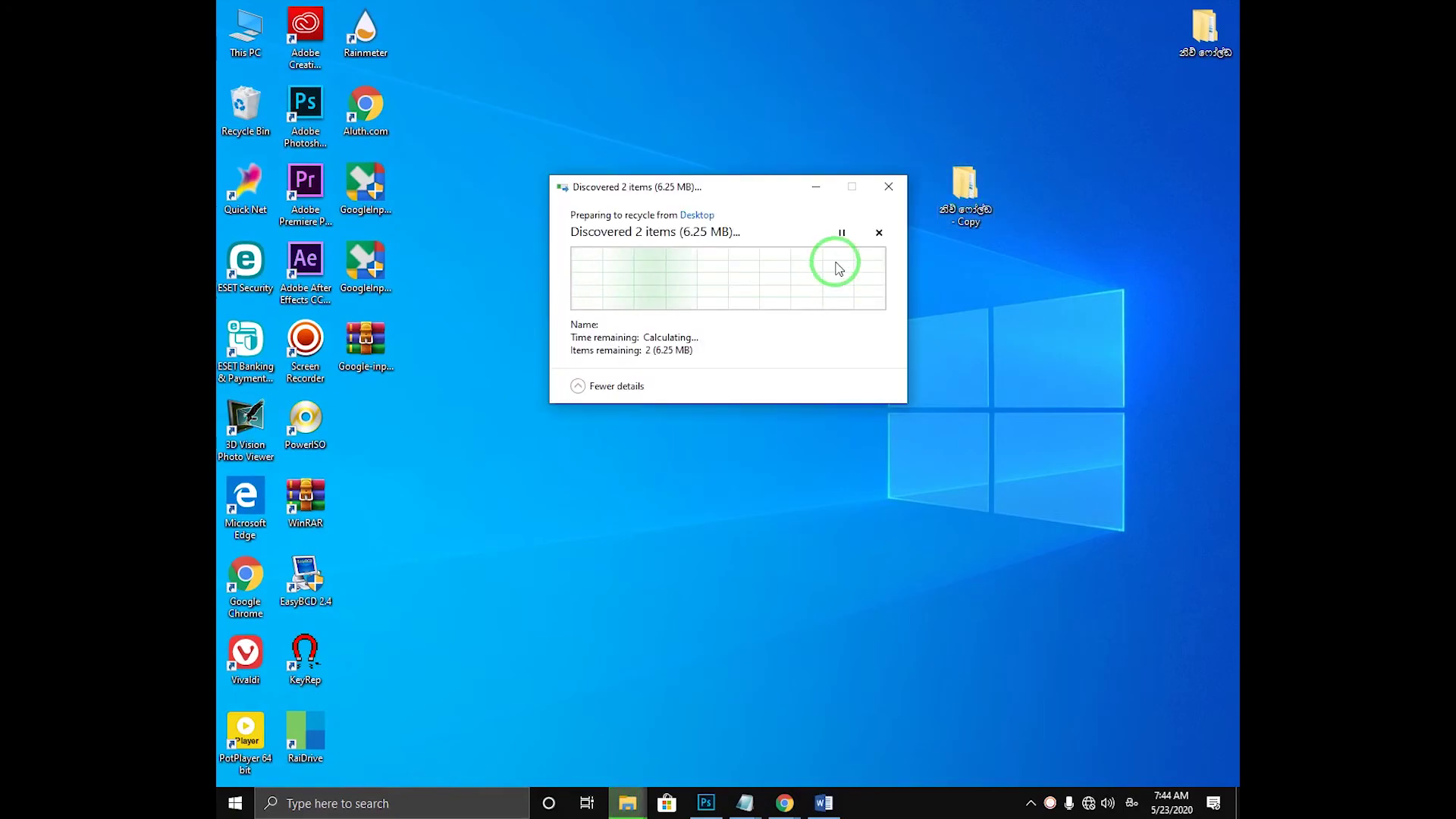